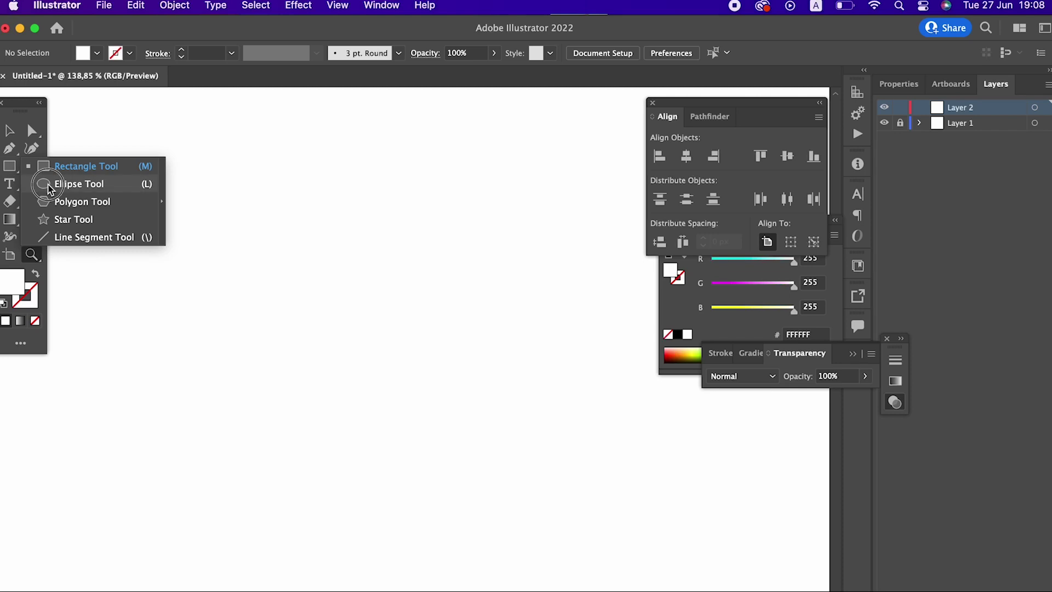
# Draw a circle on the upper-left part of the canvas and fill it with blue 5767C4.
pyautogui.moveTo(130, 186); pyautogui.dragTo(252, 297)
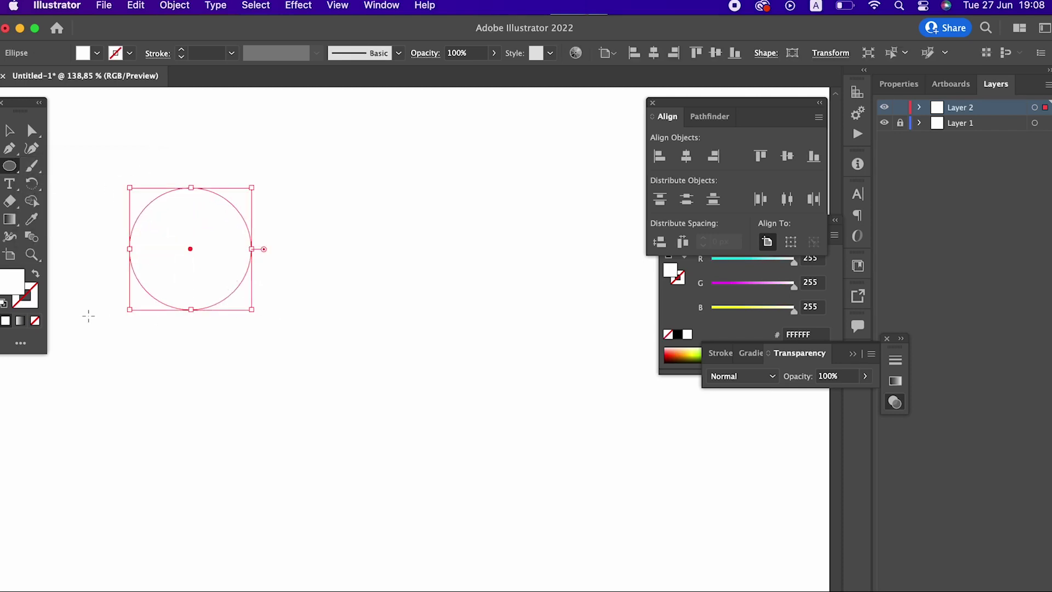
pyautogui.doubleClick(4, 289)
pyautogui.moveTo(221, 161); pyautogui.dragTo(233, 121)
pyautogui.moveTo(122, 112)
pyautogui.mouseDown()
pyautogui.moveTo(121, 103)
pyautogui.moveTo(127, 110)
pyautogui.mouseUp()
pyautogui.moveTo(236, 130); pyautogui.dragTo(237, 137)
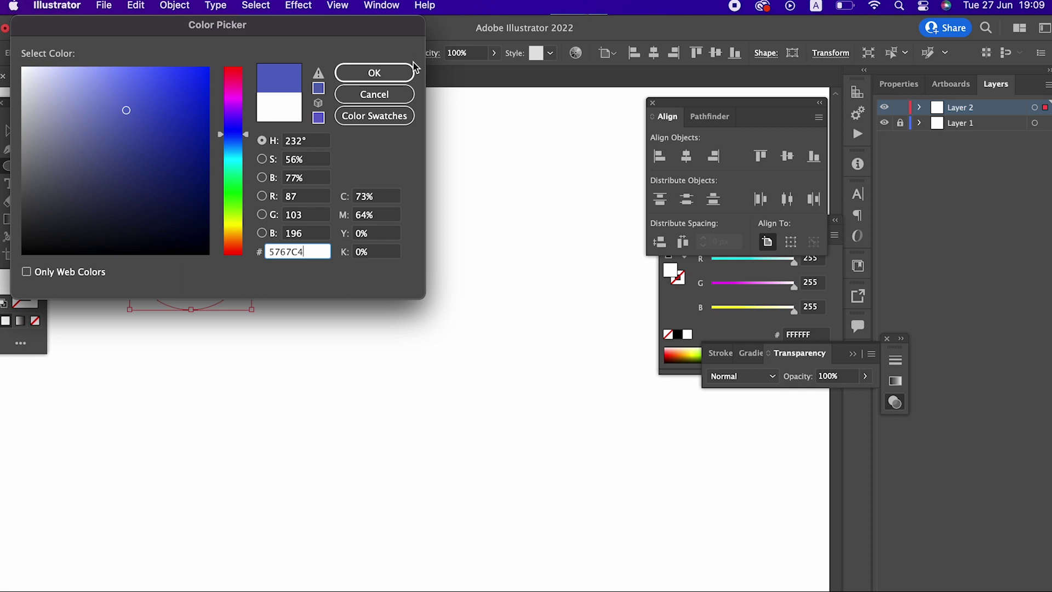
pyautogui.click(408, 67)
pyautogui.click(17, 130)
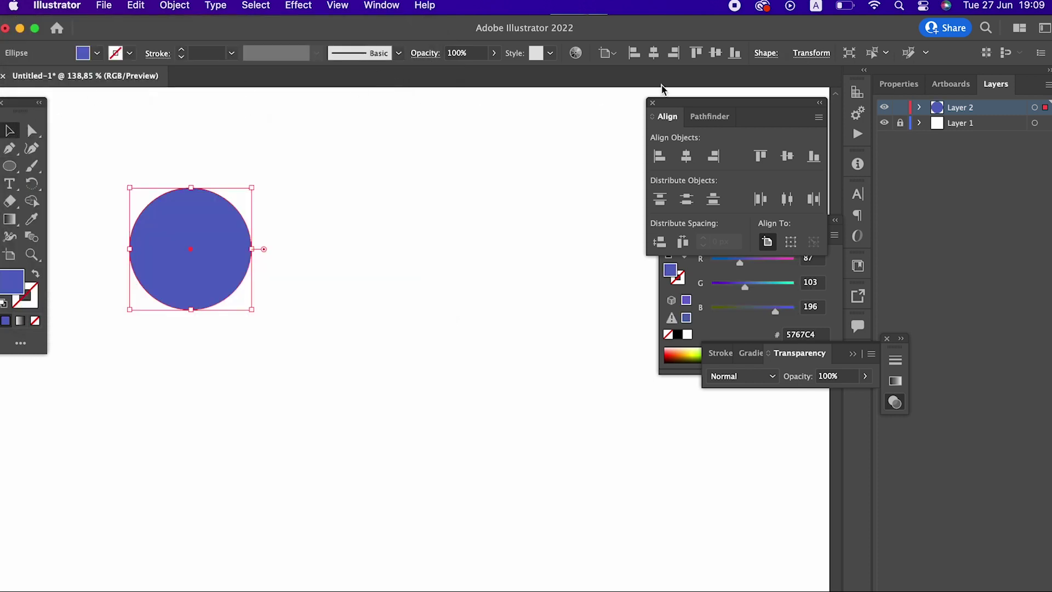
# Centre the blue circle horizontally and vertically on the artboard.
pyautogui.click(653, 52)
pyautogui.click(715, 52)
pyautogui.click(570, 298)
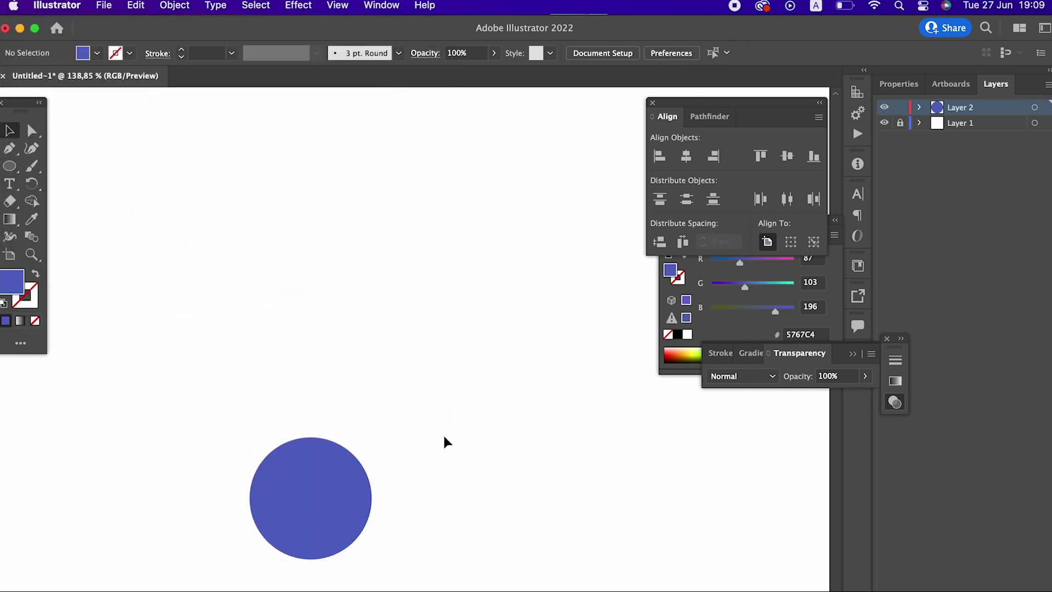
# Draw a small five-pointed star above and to the left of the circle.
pyautogui.moveTo(443, 438); pyautogui.dragTo(499, 302)
pyautogui.press('z')
pyautogui.moveTo(363, 371); pyautogui.dragTo(437, 410)
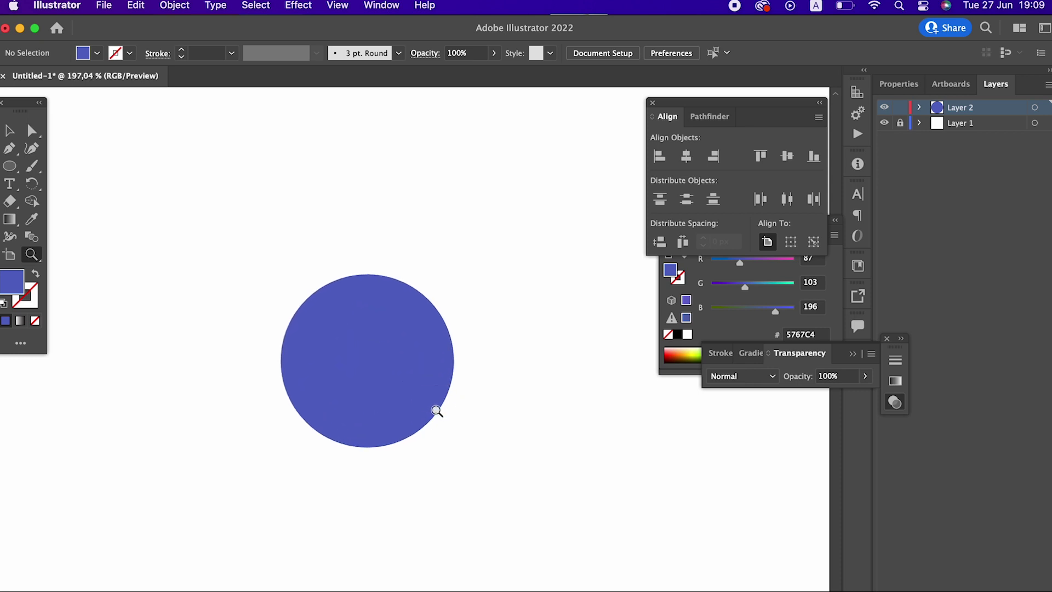
pyautogui.moveTo(394, 322); pyautogui.dragTo(407, 322)
pyautogui.moveTo(9, 165); pyautogui.dragTo(66, 216)
pyautogui.moveTo(173, 174); pyautogui.dragTo(195, 201)
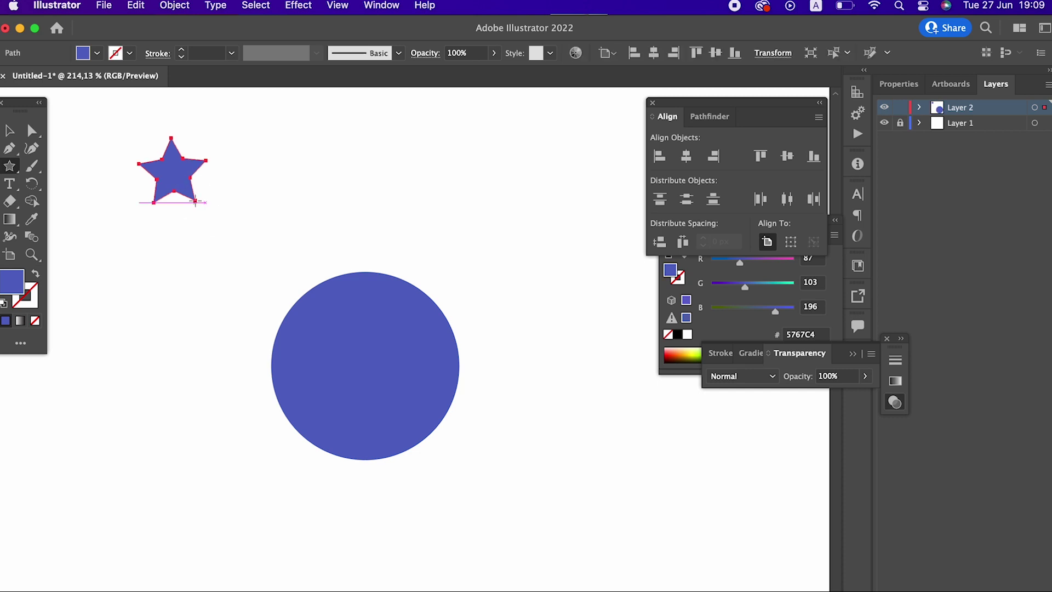
# Round all corners of the star to a radius of about 2.8 px.
pyautogui.click(32, 130)
pyautogui.moveTo(161, 188); pyautogui.dragTo(261, 233)
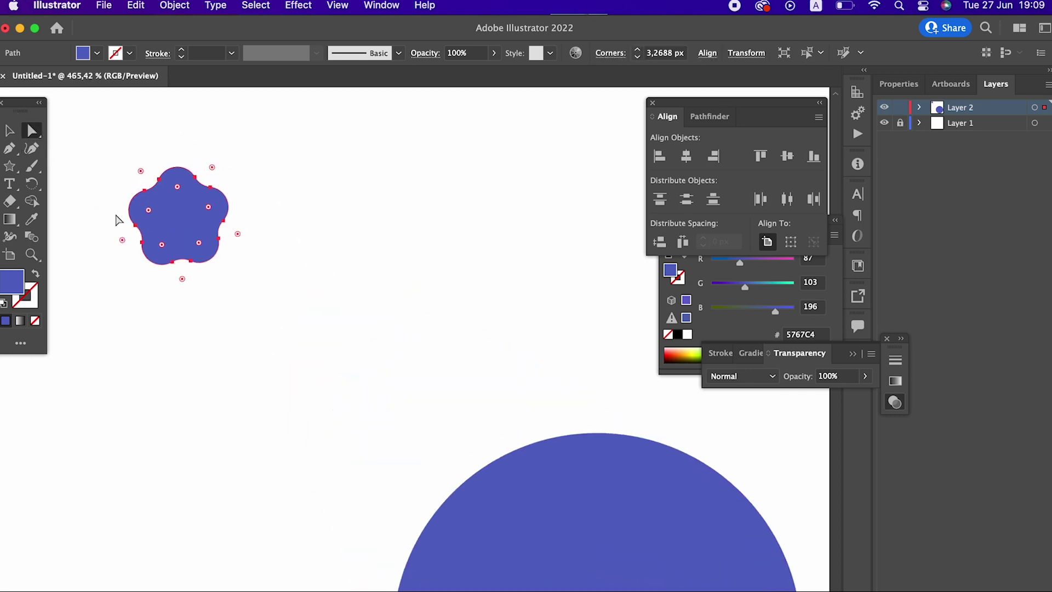
pyautogui.moveTo(149, 209); pyautogui.dragTo(129, 207)
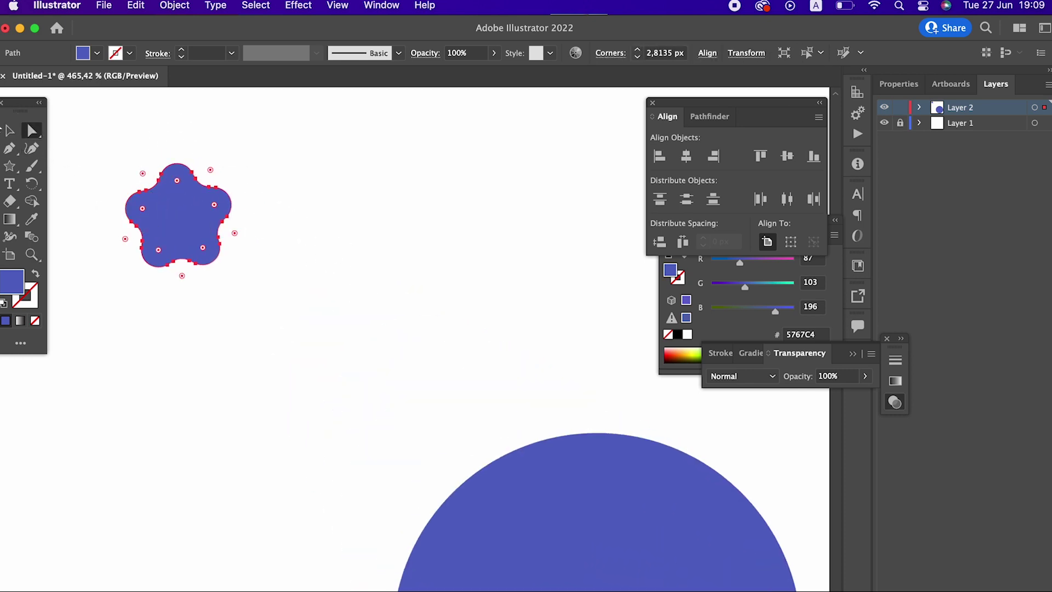
pyautogui.click(5, 131)
pyautogui.click(91, 312)
# Move the rounded star onto the upper part of the circle and fill it with dark blue 344382.
pyautogui.moveTo(340, 411); pyautogui.dragTo(302, 313)
pyautogui.moveTo(145, 126); pyautogui.dragTo(540, 465)
pyautogui.doubleClick(11, 281)
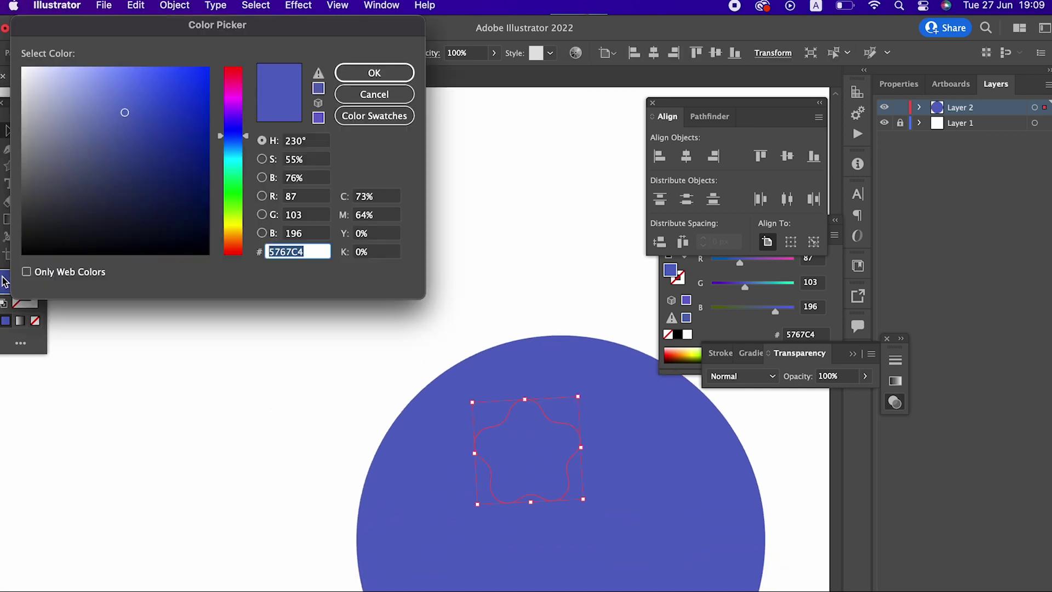
pyautogui.moveTo(122, 130); pyautogui.dragTo(134, 159)
pyautogui.click(374, 73)
pyautogui.click(545, 368)
pyautogui.scroll(-5, 493, 345)
pyautogui.hscroll(7, 493, 345)
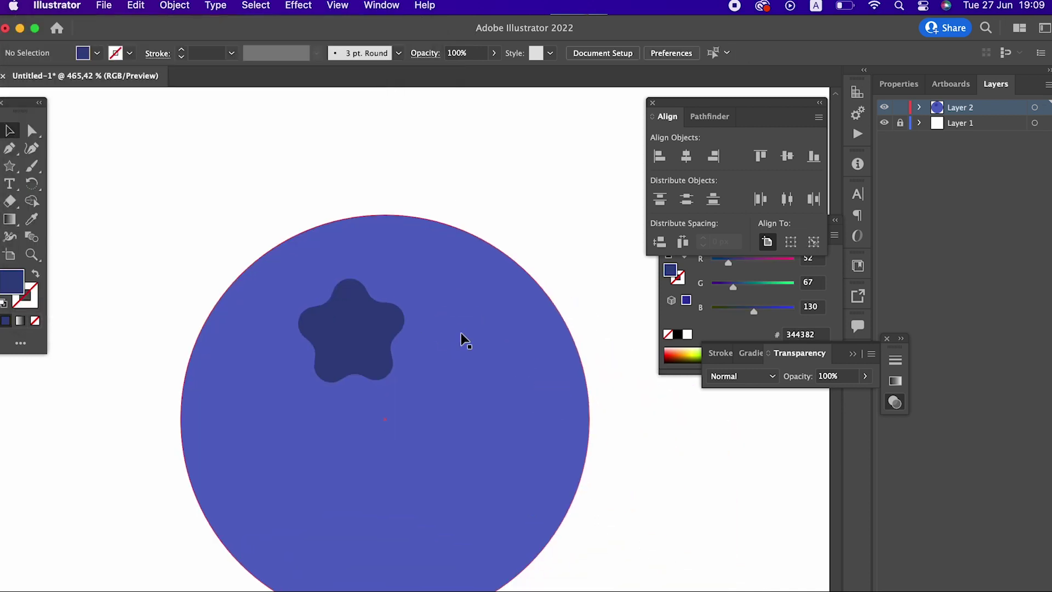
# Align the star and the large circle on their horizontal centres.
pyautogui.moveTo(82, 312); pyautogui.dragTo(638, 85)
pyautogui.click(654, 53)
pyautogui.click(605, 53)
pyautogui.click(634, 85)
pyautogui.click(587, 148)
# Enlarge the star so it covers about half the width of the circle.
pyautogui.click(374, 337)
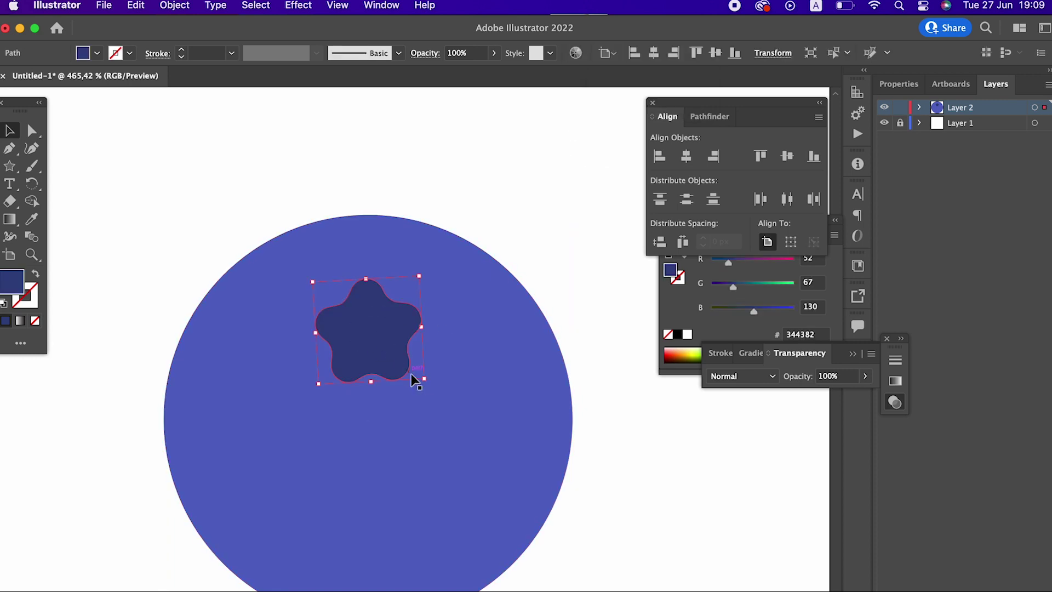
pyautogui.moveTo(424, 379); pyautogui.dragTo(488, 425)
pyautogui.click(606, 477)
# Centre all the artwork horizontally on the artboard.
pyautogui.press('super+a')
pyautogui.click(653, 53)
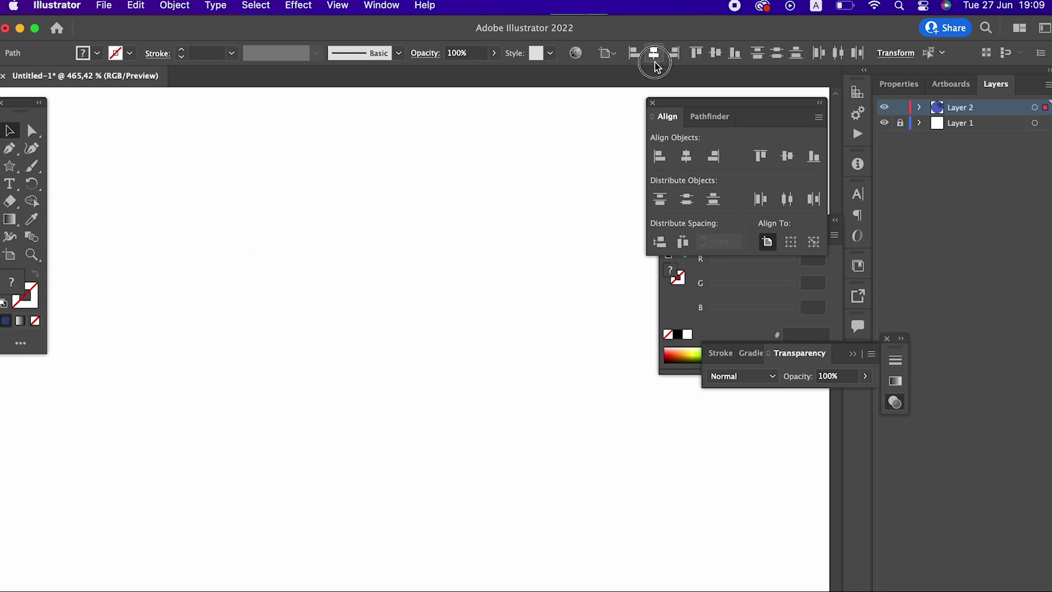
pyautogui.press('z')
pyautogui.moveTo(445, 308); pyautogui.dragTo(261, 323)
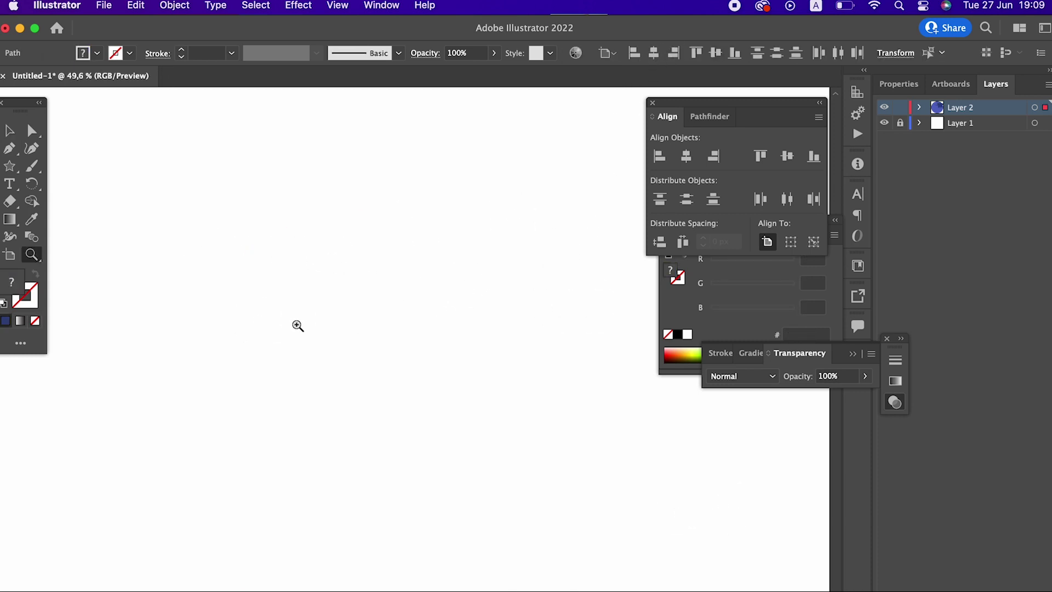
pyautogui.moveTo(432, 311); pyautogui.dragTo(535, 321)
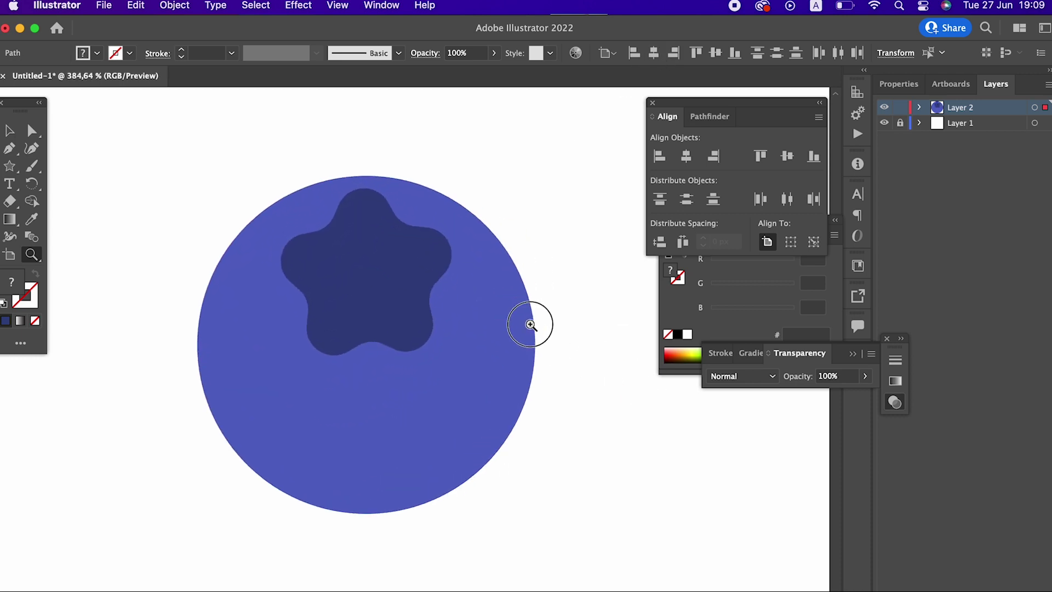
pyautogui.click(16, 134)
pyautogui.click(145, 147)
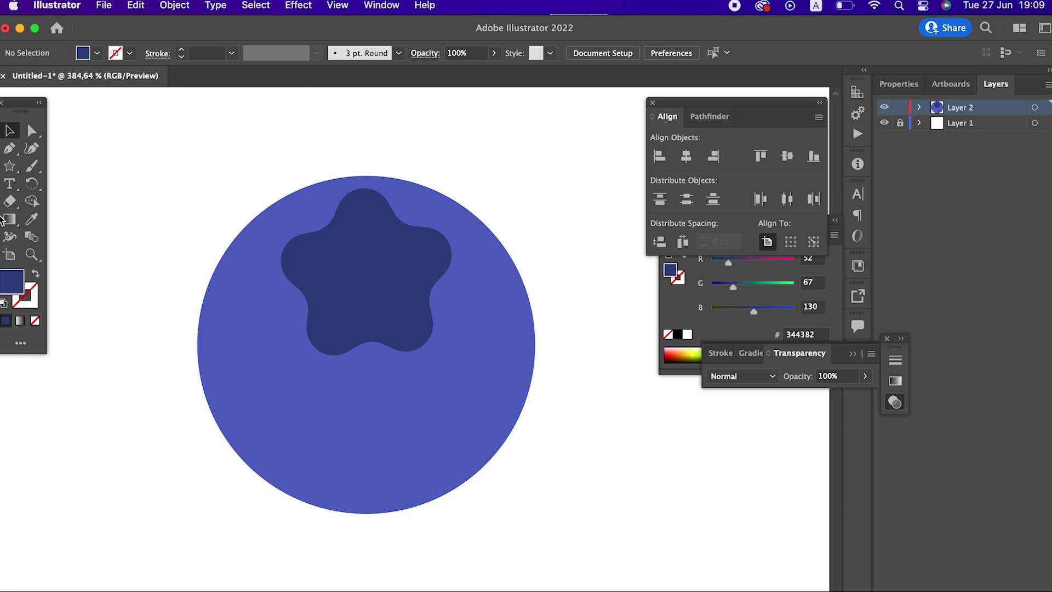
# Draw a small circle at the centre of the star and give it the large circle's blue fill.
pyautogui.moveTo(16, 174); pyautogui.dragTo(107, 183)
pyautogui.moveTo(305, 272); pyautogui.dragTo(396, 285)
pyautogui.click(29, 218)
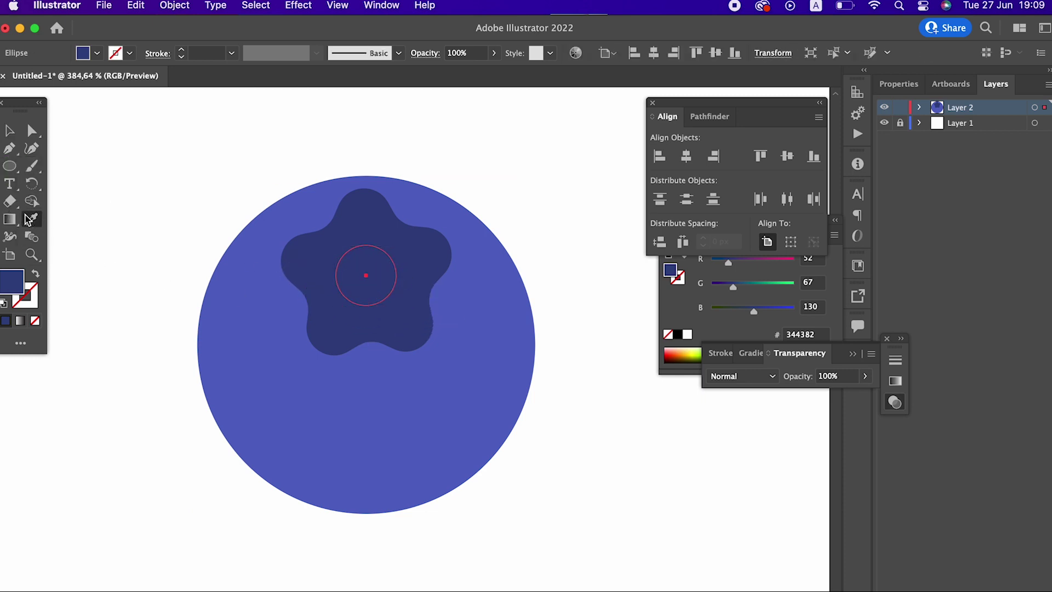
pyautogui.click(331, 382)
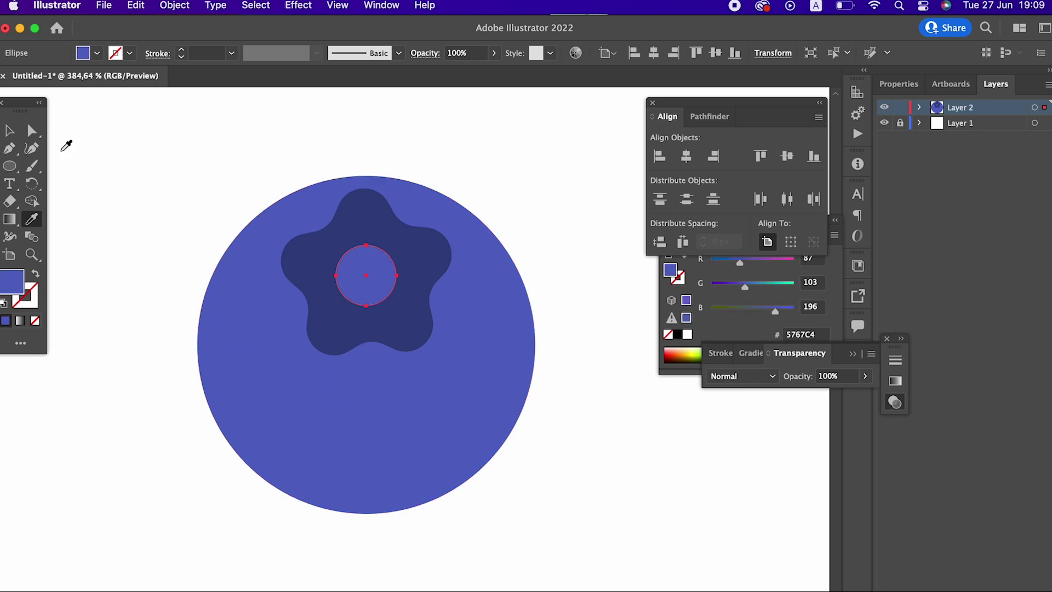
pyautogui.click(9, 131)
# Darken the star's fill to 2A396B.
pyautogui.click(433, 263)
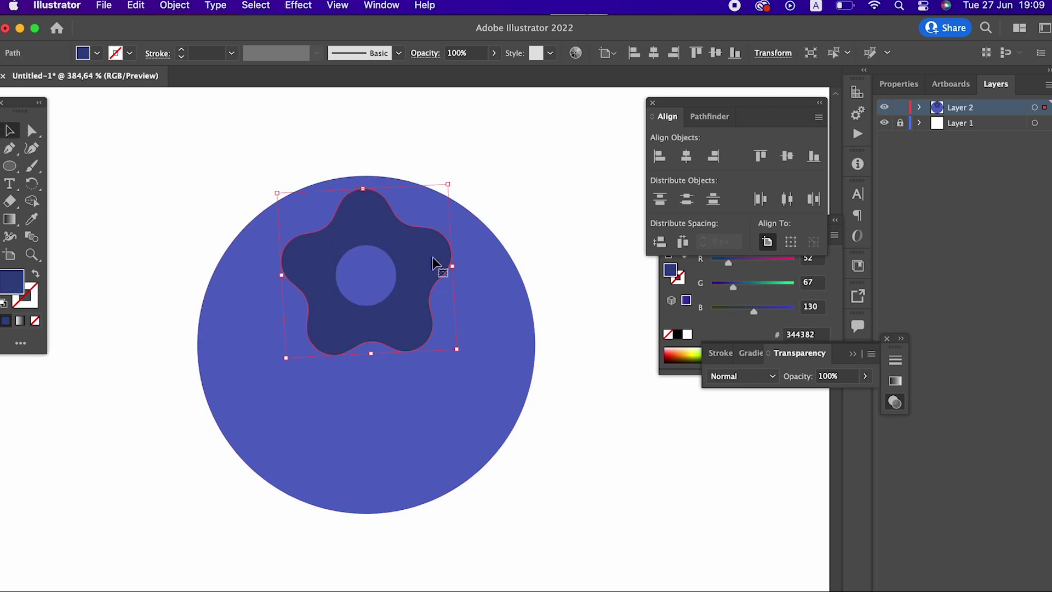
pyautogui.doubleClick(6, 275)
pyautogui.moveTo(130, 163); pyautogui.dragTo(135, 176)
pyautogui.click(408, 73)
pyautogui.click(567, 193)
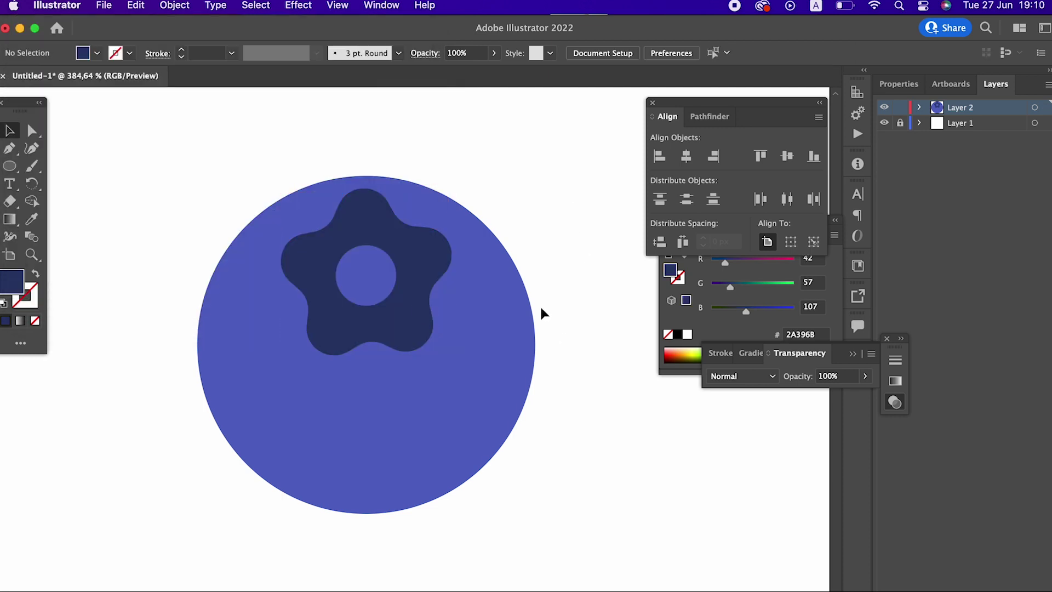
# Enlarge the small circle inside the star from its centre.
pyautogui.click(346, 275)
pyautogui.moveTo(402, 311); pyautogui.dragTo(414, 323)
pyautogui.click(580, 451)
pyautogui.click(291, 207)
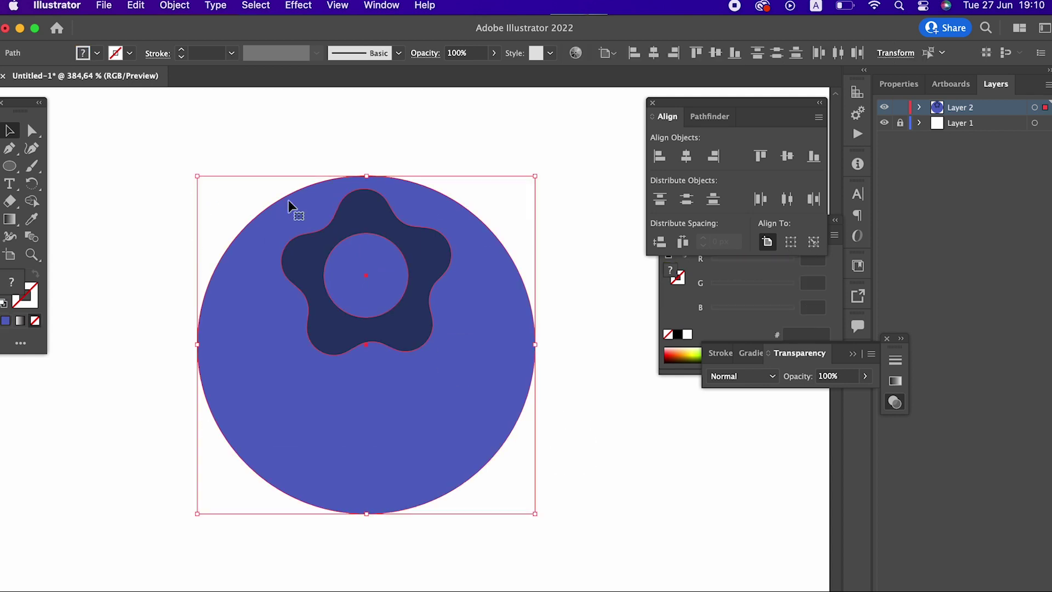
pyautogui.click(606, 262)
# Draw a slightly smaller circle over the blueberry body and fill it with blue 3E51A3.
pyautogui.moveTo(607, 350); pyautogui.dragTo(573, 329)
pyautogui.click(9, 165)
pyautogui.moveTo(214, 234); pyautogui.dragTo(485, 474)
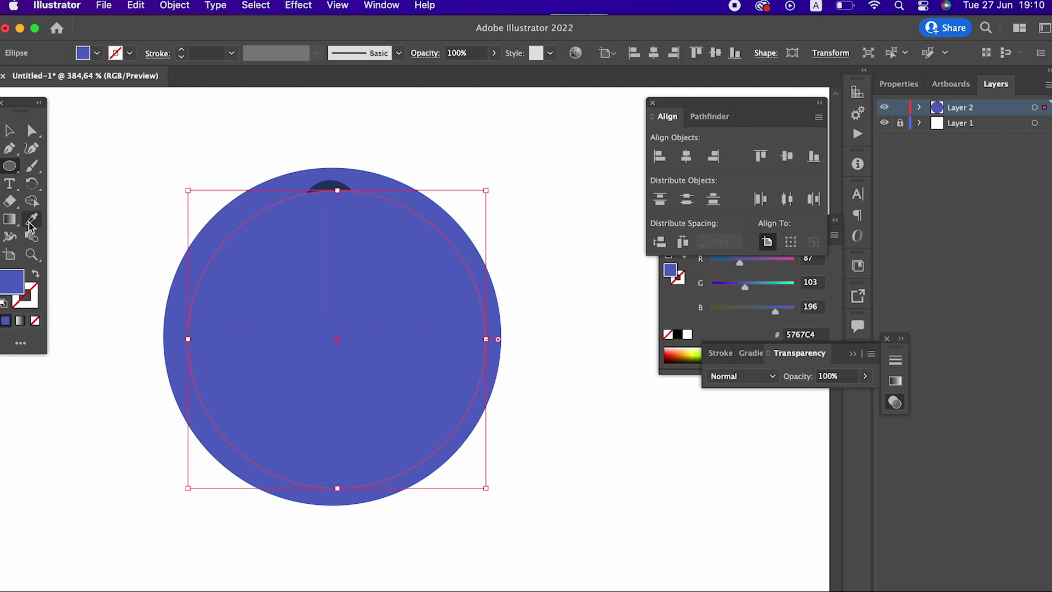
pyautogui.doubleClick(7, 286)
pyautogui.moveTo(139, 117); pyautogui.dragTo(138, 135)
pyautogui.click(387, 70)
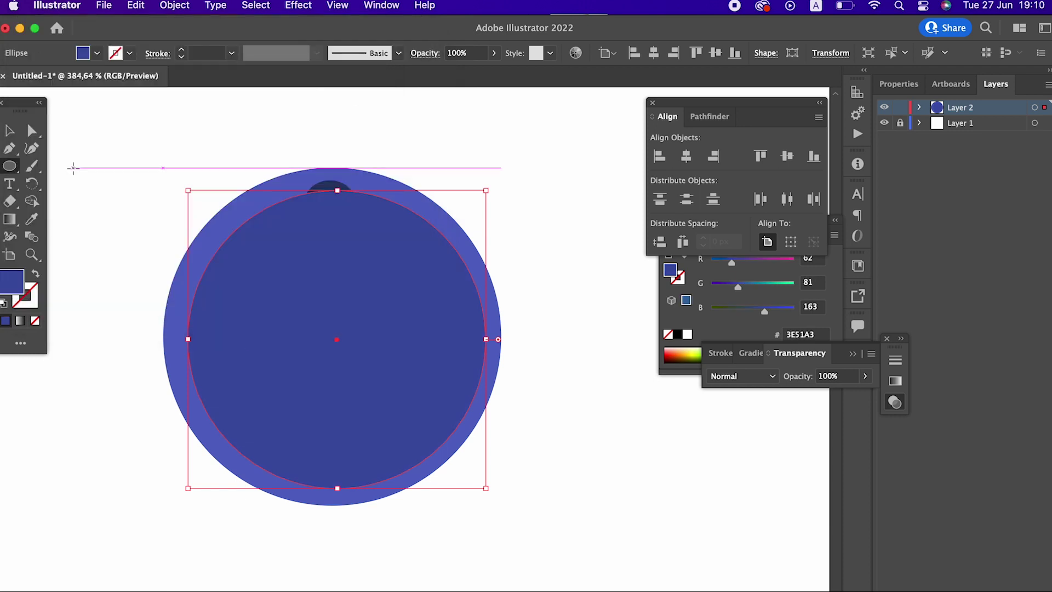
# Paste a copy of the darker circle in front, shrink it slightly and shift it up and to the left.
pyautogui.click(136, 6)
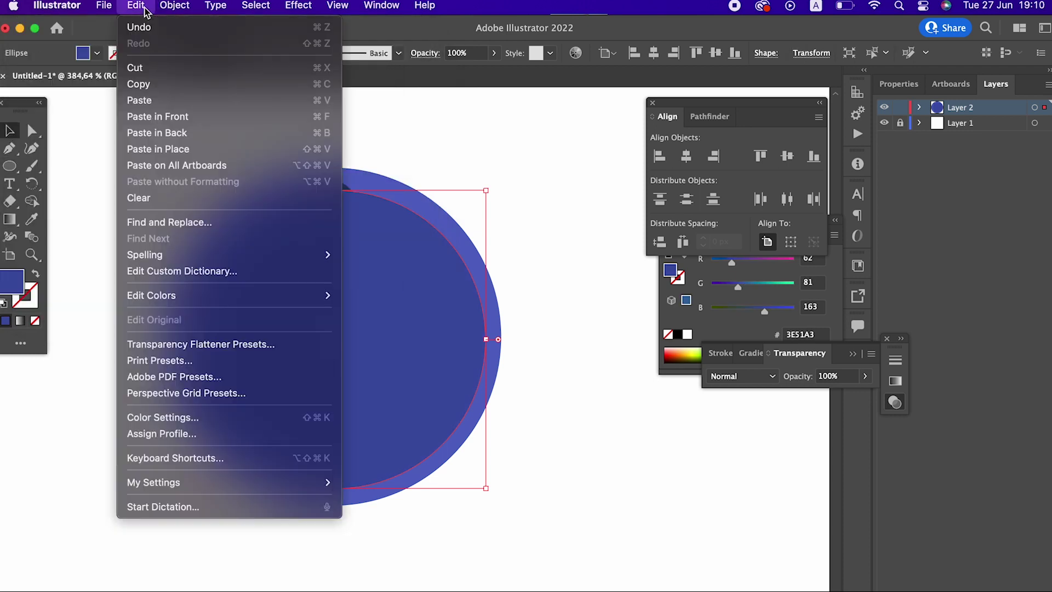
pyautogui.click(167, 84)
pyautogui.click(134, 5)
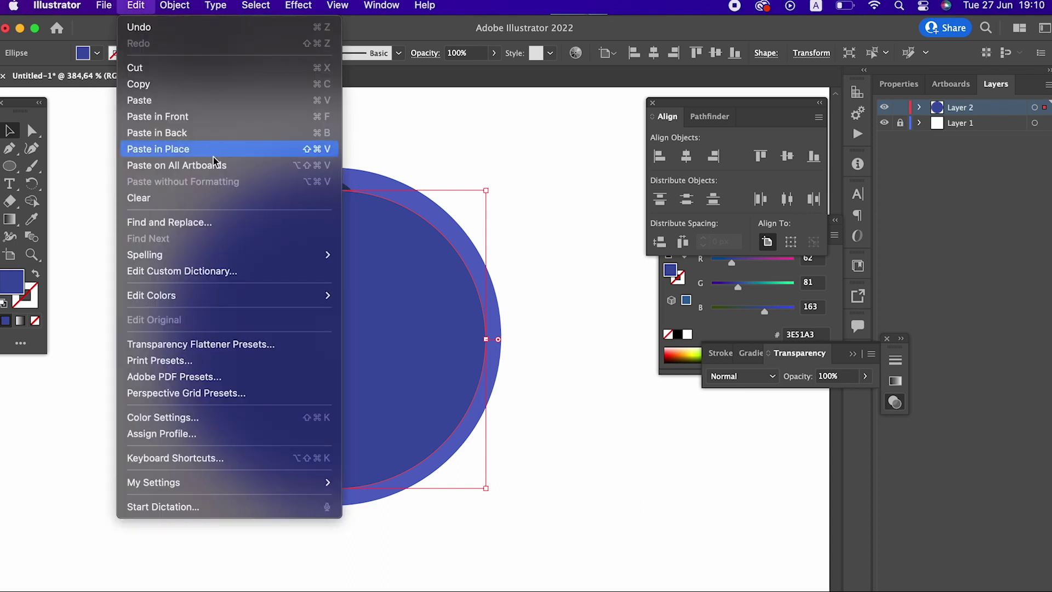
pyautogui.click(211, 113)
pyautogui.moveTo(486, 485)
pyautogui.mouseDown()
pyautogui.moveTo(467, 460)
pyautogui.moveTo(482, 482)
pyautogui.mouseUp()
pyautogui.moveTo(399, 346); pyautogui.dragTo(391, 334)
pyautogui.moveTo(468, 451); pyautogui.dragTo(456, 442)
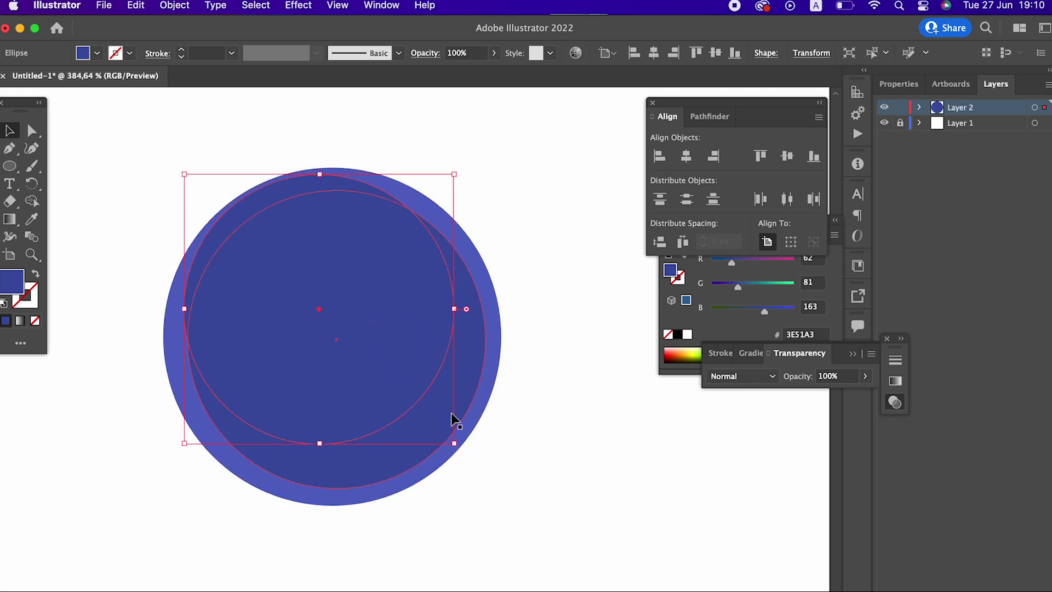
# Divide the two overlapping darker circles and delete the pieces outside the lower-right shadow crescent.
pyautogui.keyDown('shift'); pyautogui.click(463, 406); pyautogui.keyUp('shift')
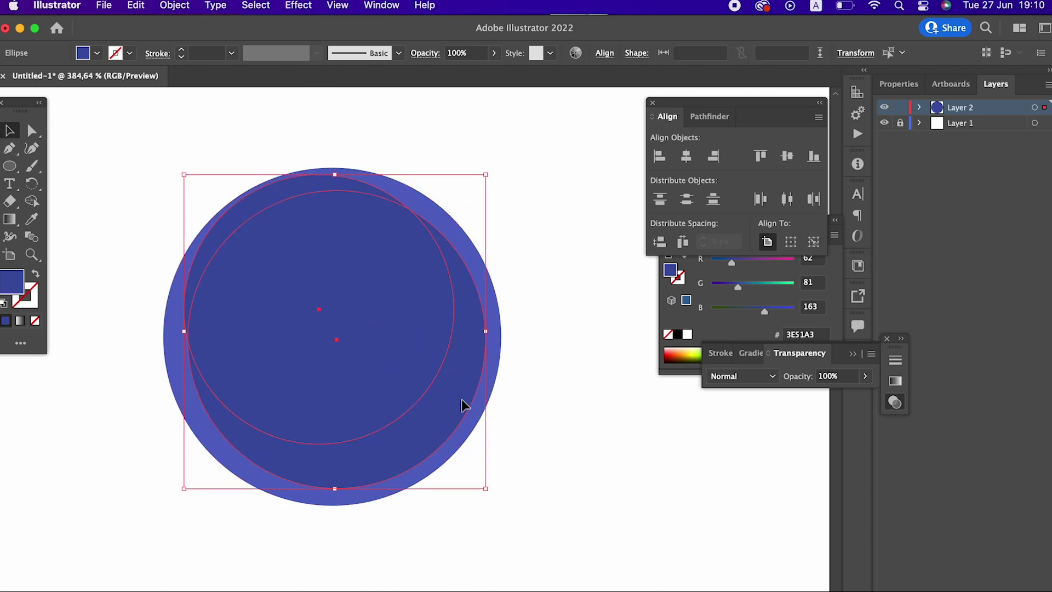
pyautogui.click(725, 120)
pyautogui.press('super+g')
pyautogui.doubleClick(406, 314)
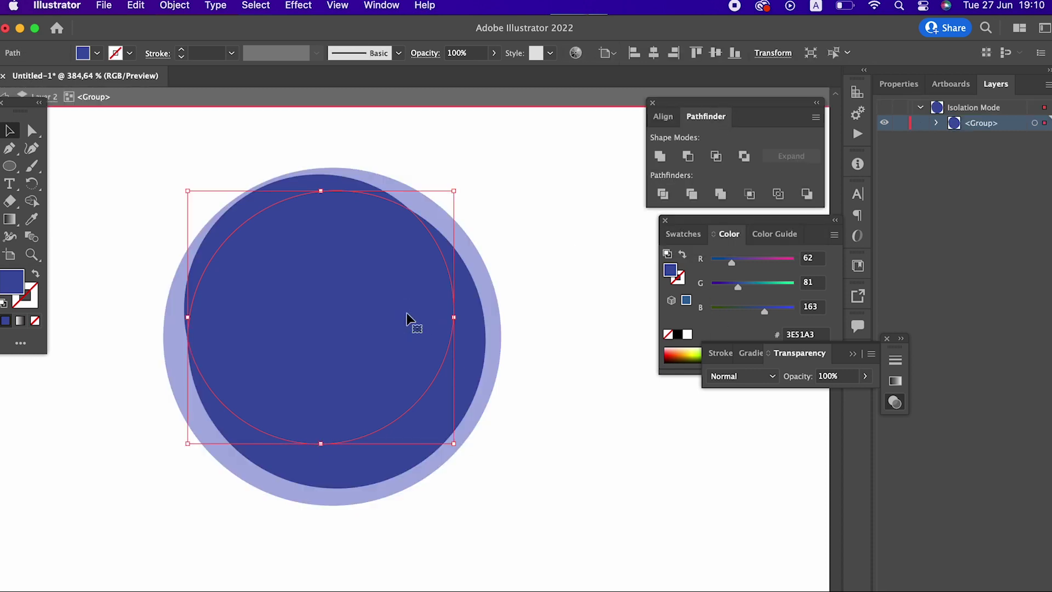
pyautogui.press('Delete')
pyautogui.click(330, 192)
pyautogui.press('Delete')
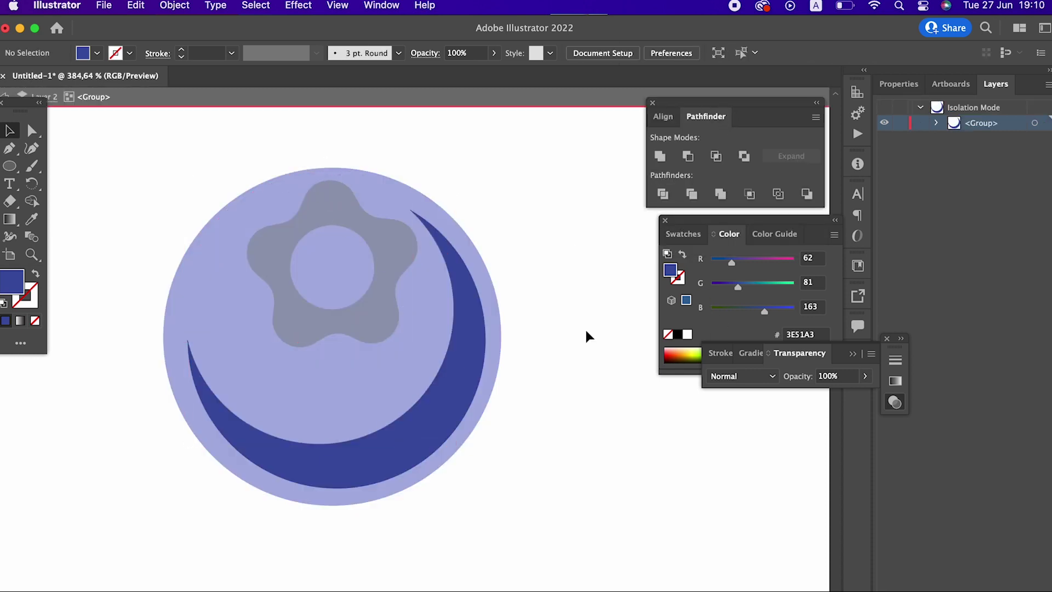
pyautogui.doubleClick(638, 386)
# Ungroup the shadow crescent and group all the blueberry parts into one object.
pyautogui.press('z')
pyautogui.moveTo(570, 375); pyautogui.dragTo(396, 329)
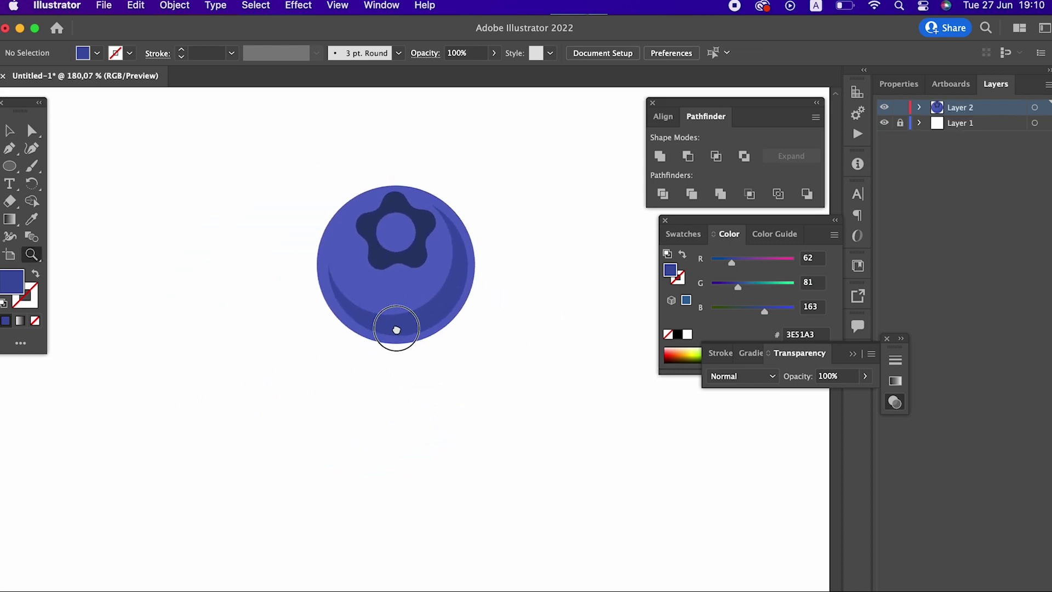
pyautogui.click(9, 132)
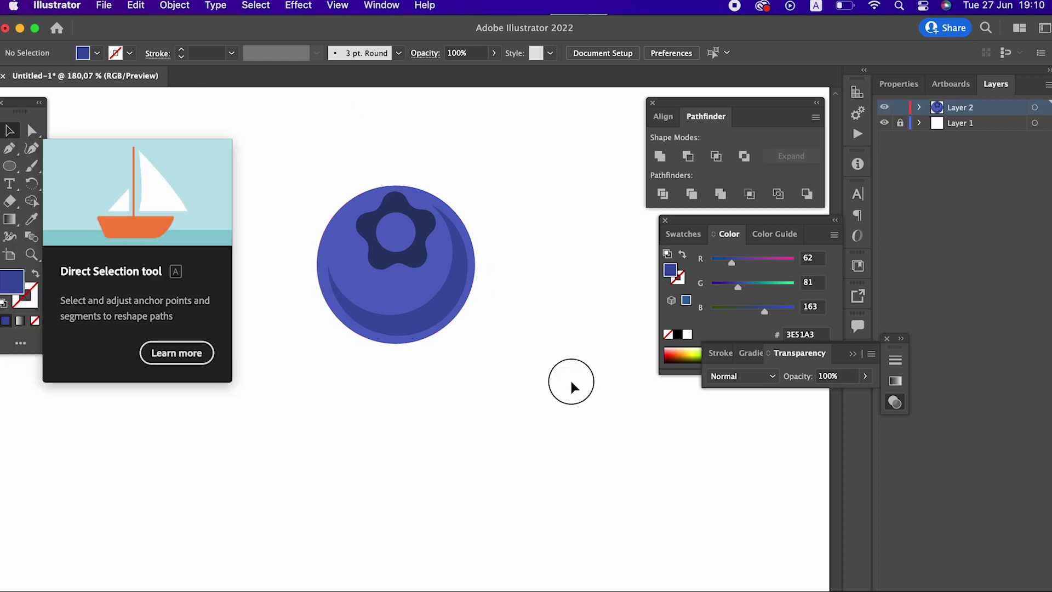
pyautogui.moveTo(571, 383); pyautogui.dragTo(274, 229)
pyautogui.click(174, 5)
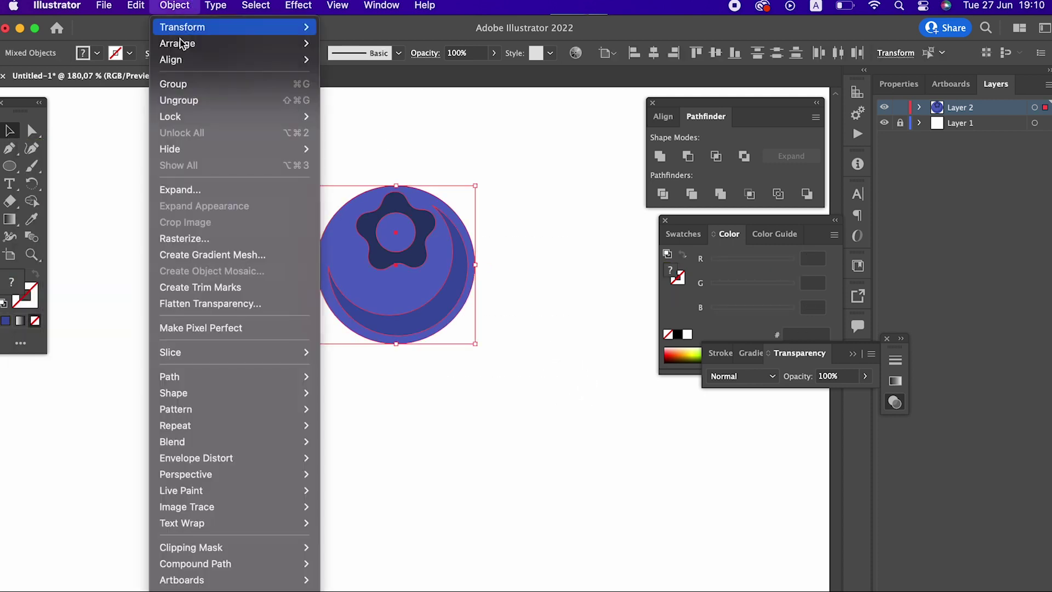
pyautogui.click(188, 98)
pyautogui.moveTo(192, 93); pyautogui.dragTo(284, 200)
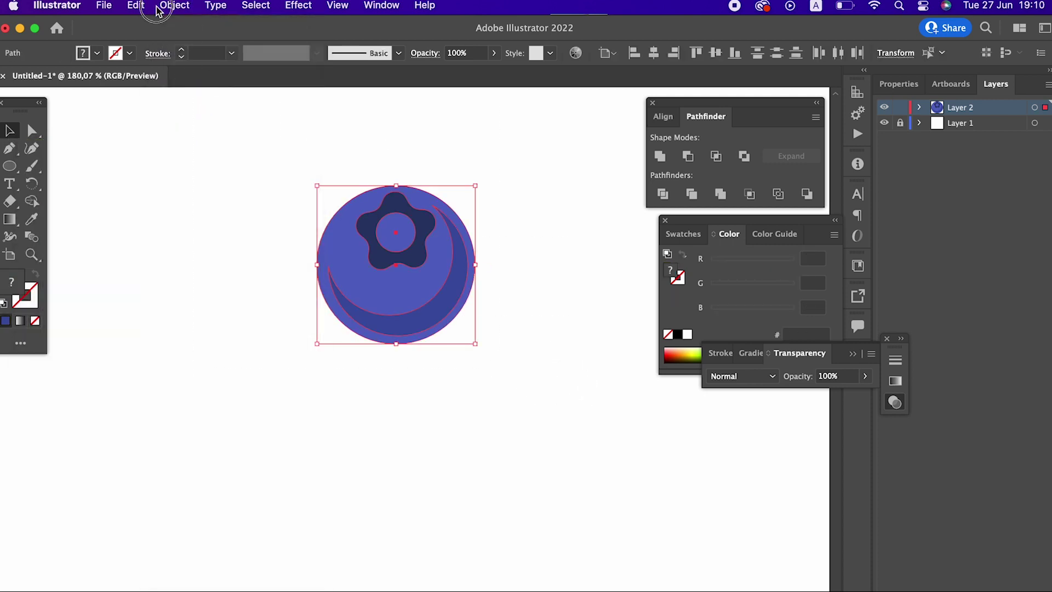
pyautogui.click(158, 6)
pyautogui.click(183, 85)
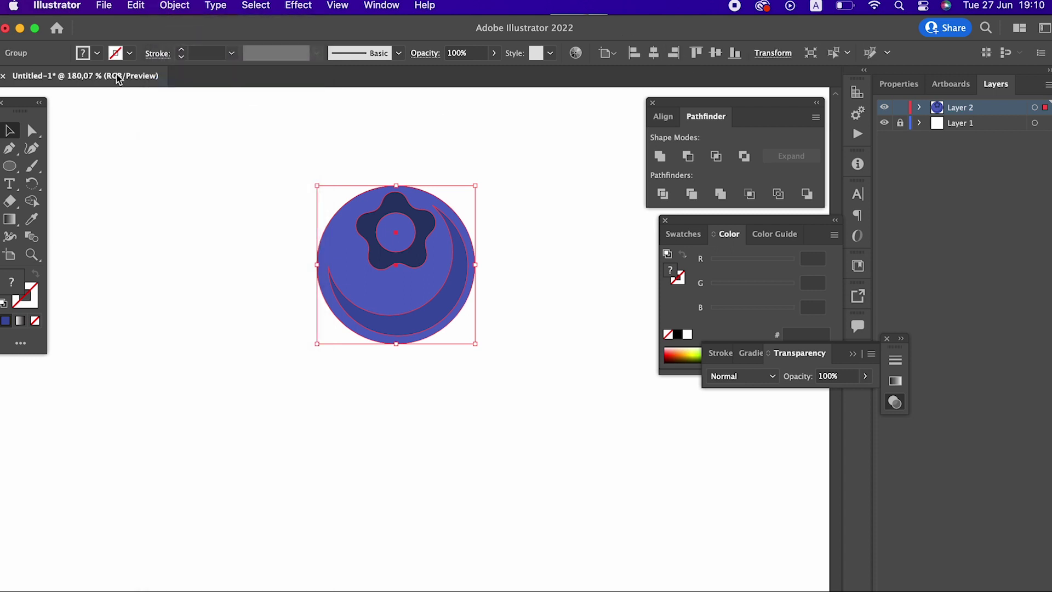
# Paste a copy of the blueberry in front, rotate it slightly clockwise and place it overlapping the original's lower right.
pyautogui.click(132, 7)
pyautogui.click(139, 83)
pyautogui.click(136, 5)
pyautogui.click(192, 116)
pyautogui.moveTo(445, 236); pyautogui.dragTo(524, 248)
pyautogui.moveTo(563, 186); pyautogui.dragTo(587, 207)
pyautogui.moveTo(494, 285); pyautogui.dragTo(518, 310)
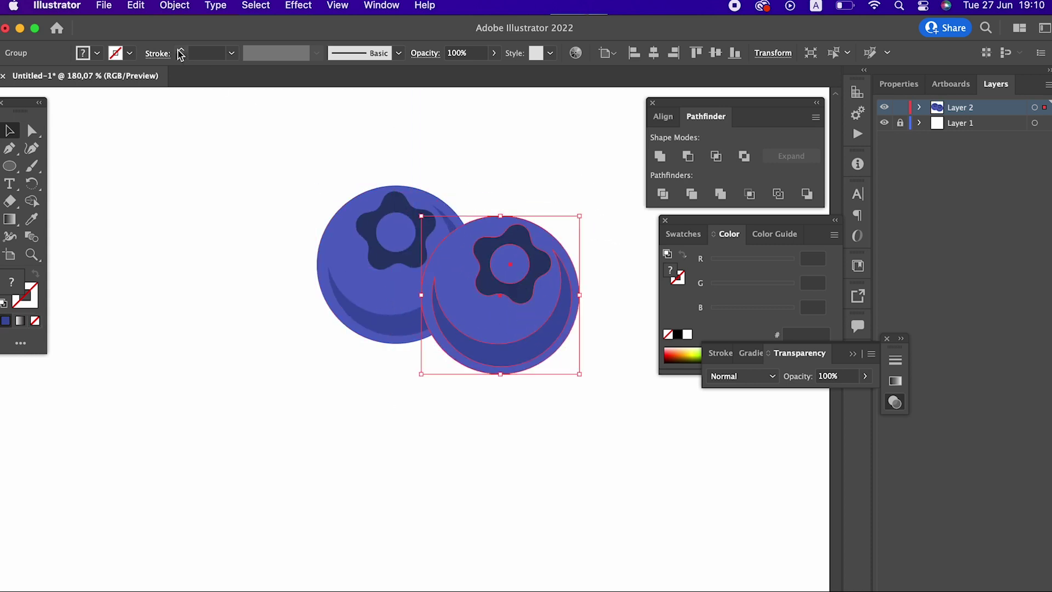
# Send the rotated blueberry copy behind the original.
pyautogui.click(174, 5)
pyautogui.moveTo(177, 44)
pyautogui.click(356, 92)
pyautogui.click(623, 393)
# Reflect a copy of the rear right blueberry and place it overlapping the middle blueberry's left side.
pyautogui.moveTo(623, 407); pyautogui.dragTo(592, 355)
pyautogui.click(516, 256)
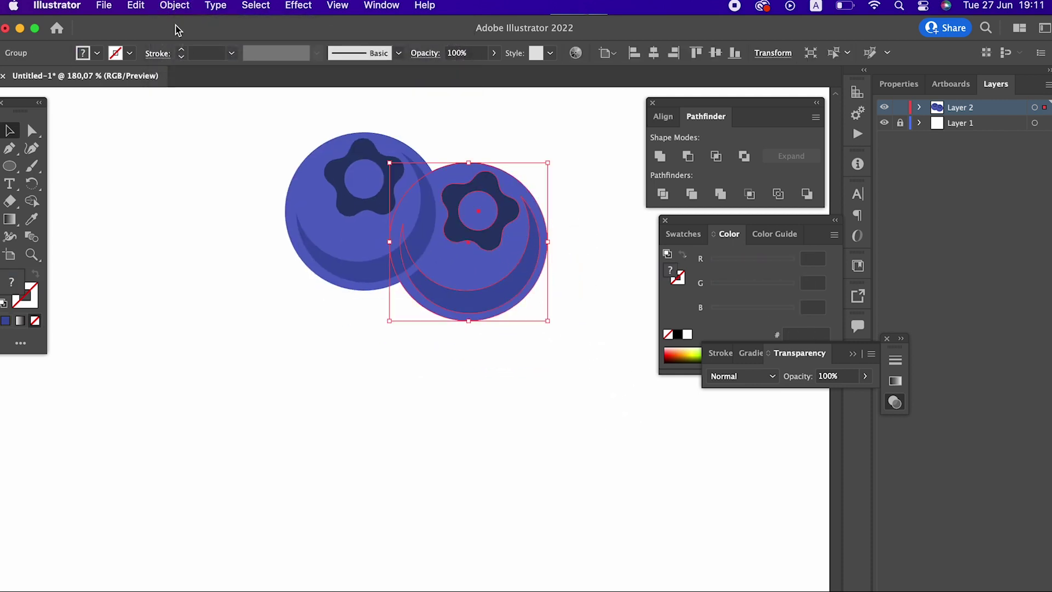
pyautogui.click(174, 6)
pyautogui.moveTo(219, 33)
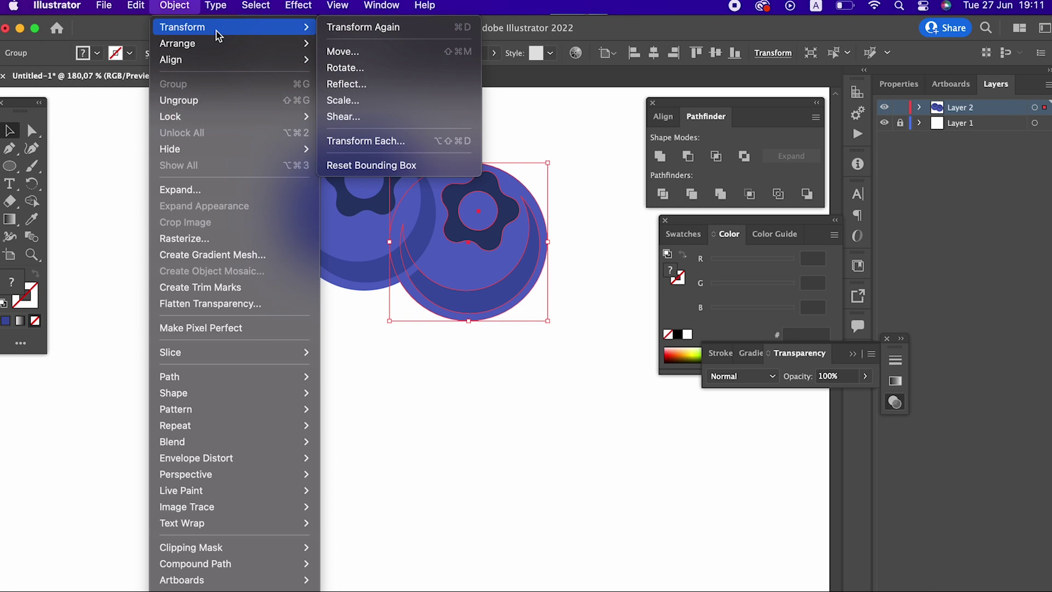
pyautogui.click(418, 83)
pyautogui.click(187, 543)
pyautogui.moveTo(477, 252); pyautogui.dragTo(284, 254)
# Group the two side blueberries and center them horizontally with the middle blueberry.
pyautogui.keyDown('shift'); pyautogui.click(496, 274); pyautogui.keyUp('shift')
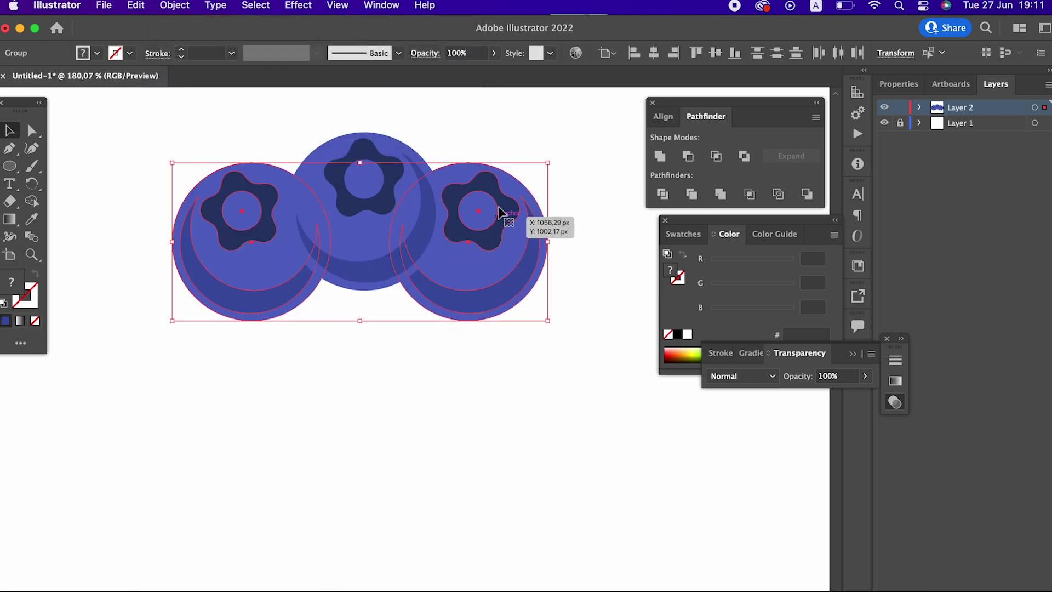
pyautogui.click(174, 5)
pyautogui.click(207, 99)
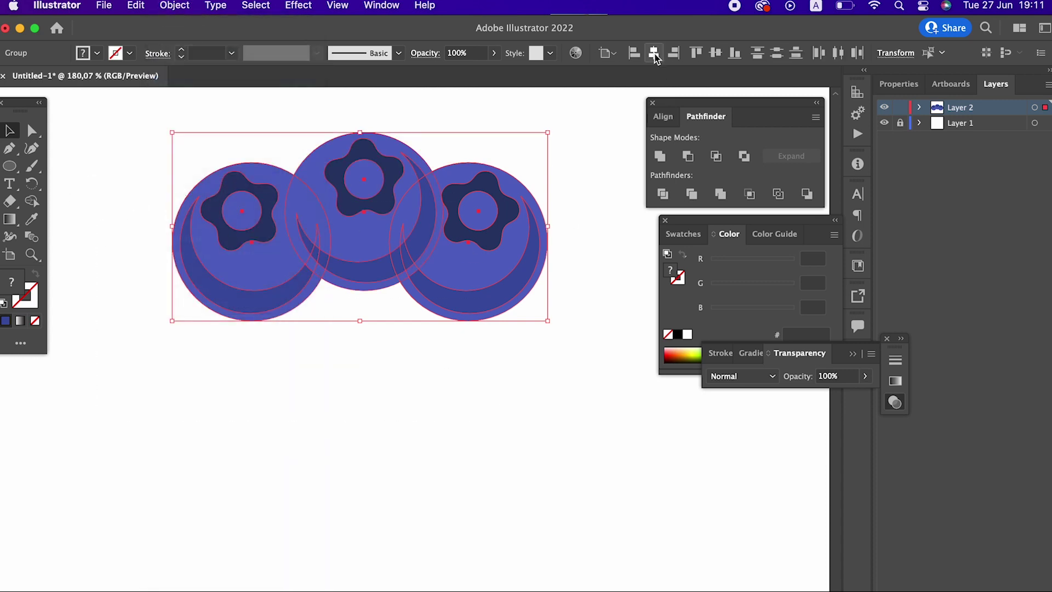
pyautogui.click(655, 57)
pyautogui.click(586, 225)
# Recolor the body circles of both side blueberries to the darker blue 4A5DAF.
pyautogui.moveTo(571, 289); pyautogui.dragTo(580, 350)
pyautogui.press('z')
pyautogui.moveTo(393, 331); pyautogui.dragTo(439, 356)
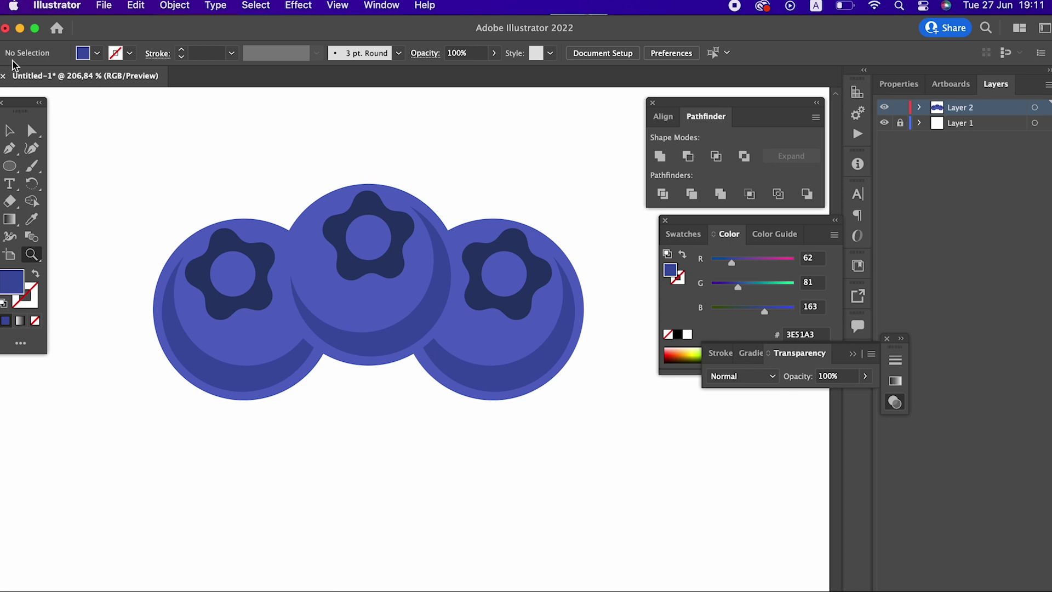
pyautogui.moveTo(335, 275); pyautogui.dragTo(337, 255)
pyautogui.click(384, 487)
pyautogui.moveTo(385, 491); pyautogui.dragTo(399, 310)
pyautogui.press('z')
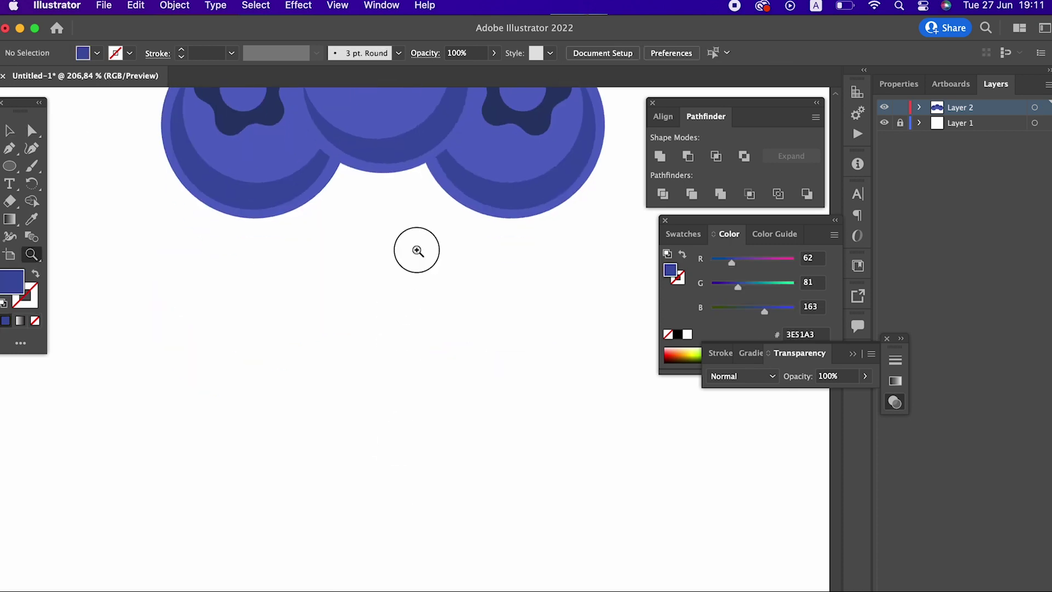
pyautogui.moveTo(418, 248); pyautogui.dragTo(466, 248)
pyautogui.moveTo(403, 247); pyautogui.dragTo(380, 561)
pyautogui.moveTo(418, 356); pyautogui.dragTo(336, 267)
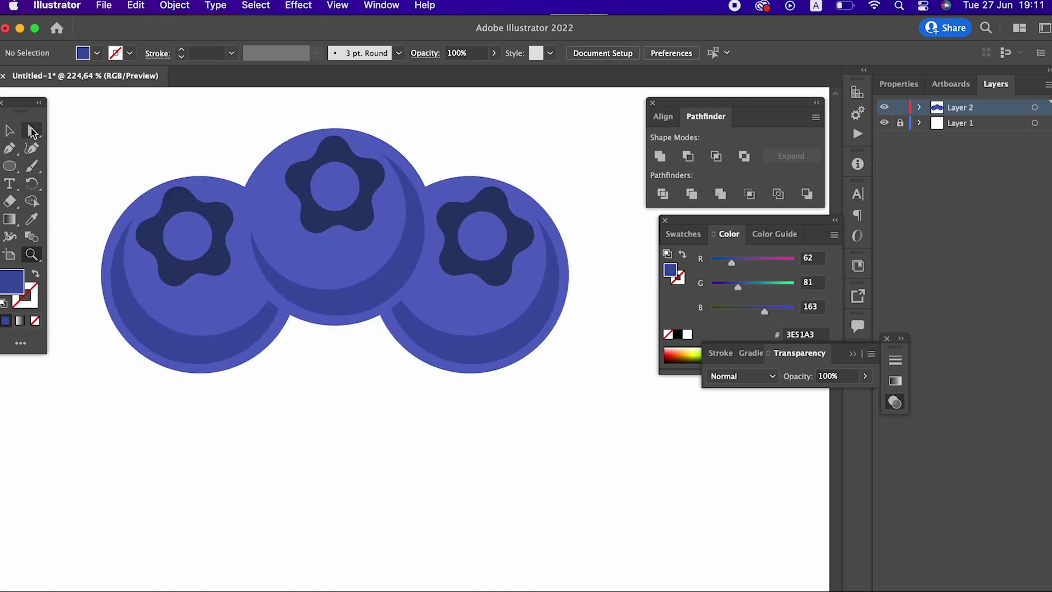
pyautogui.click(225, 307)
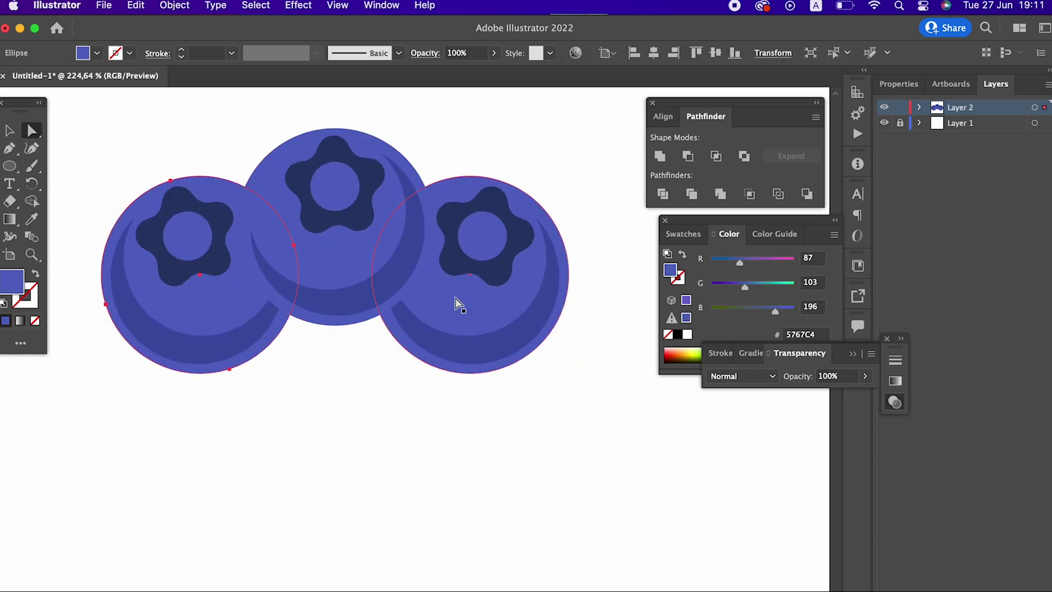
pyautogui.doubleClick(12, 290)
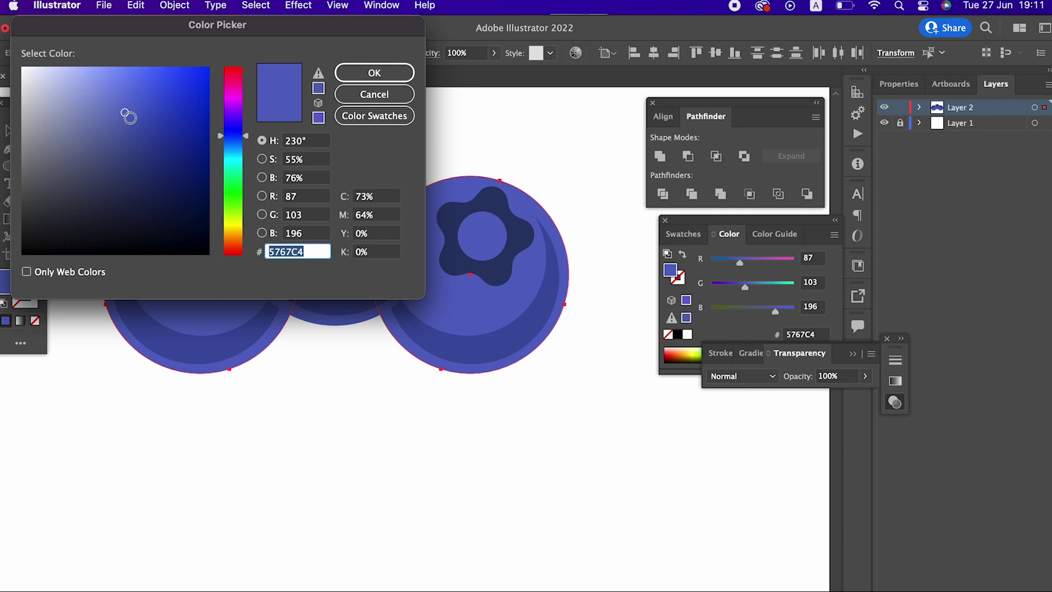
pyautogui.click(132, 126)
pyautogui.click(375, 73)
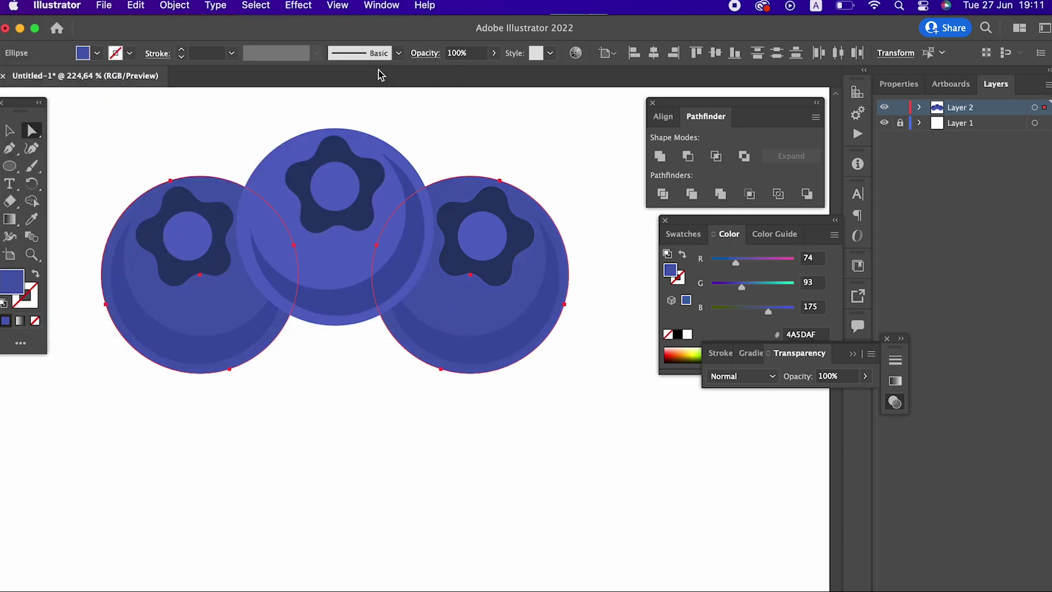
pyautogui.click(493, 466)
# Recolor the shadow crescents of both side blueberries to a shade slightly darker than their bodies.
pyautogui.click(508, 351)
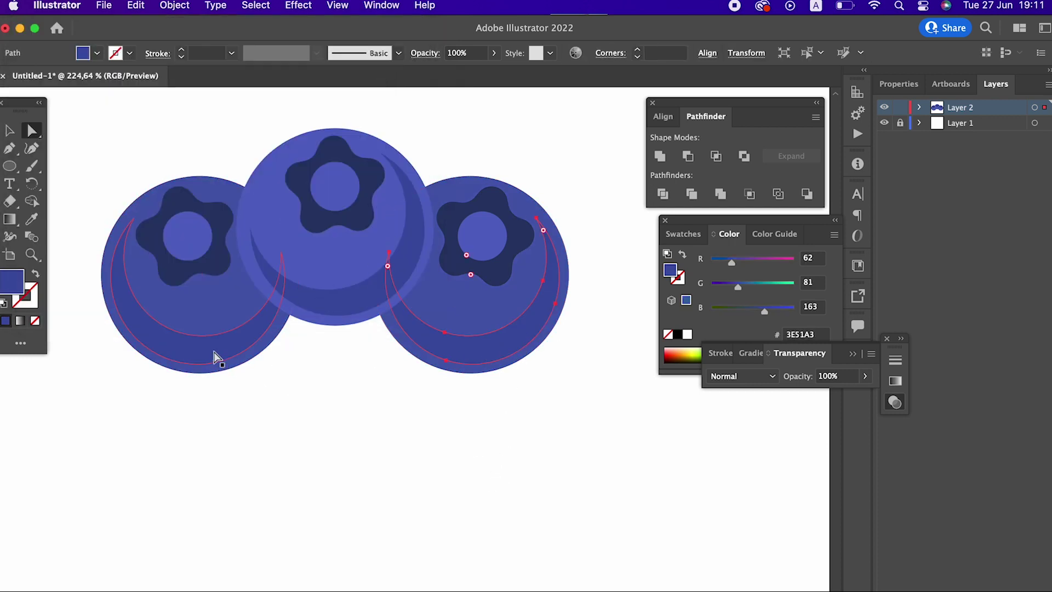
pyautogui.click(31, 219)
pyautogui.click(209, 289)
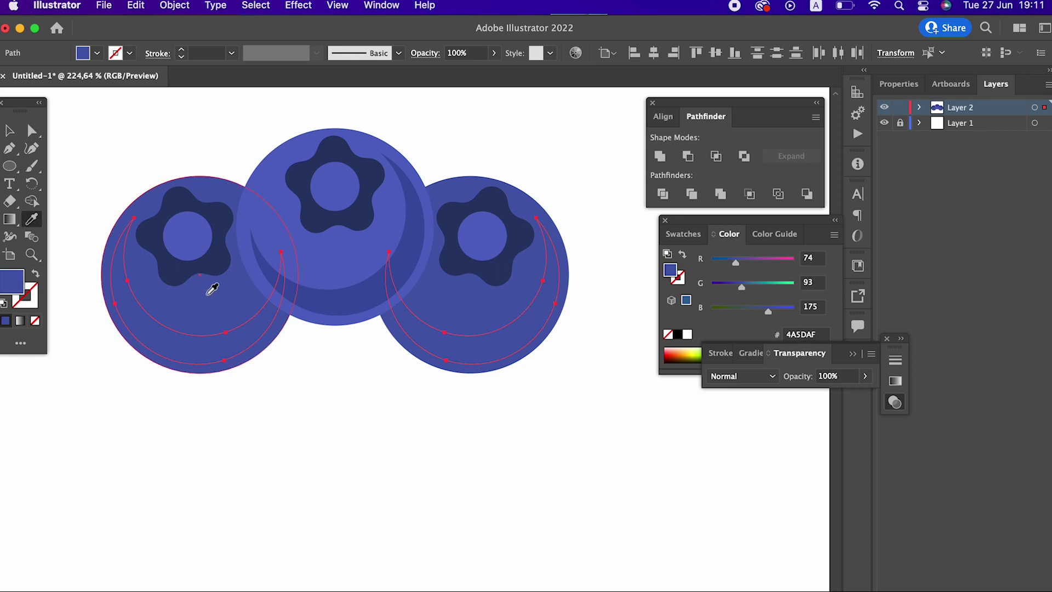
pyautogui.doubleClick(15, 285)
pyautogui.moveTo(145, 152); pyautogui.dragTo(134, 143)
pyautogui.click(403, 71)
# Draw a small white ellipse and place it, tilted, as a highlight at the upper left of the middle blueberry.
pyautogui.press('z')
pyautogui.moveTo(387, 154); pyautogui.dragTo(619, 202)
pyautogui.moveTo(451, 239); pyautogui.dragTo(190, 304)
pyautogui.moveTo(399, 361); pyautogui.dragTo(381, 268)
pyautogui.moveTo(376, 121); pyautogui.dragTo(483, 280)
pyautogui.click(9, 165)
pyautogui.moveTo(183, 144)
pyautogui.mouseDown()
pyautogui.moveTo(247, 183)
pyautogui.moveTo(241, 196)
pyautogui.mouseUp()
pyautogui.click(36, 220)
pyautogui.click(126, 209)
pyautogui.click(8, 127)
pyautogui.click(238, 148)
pyautogui.moveTo(219, 161); pyautogui.dragTo(345, 235)
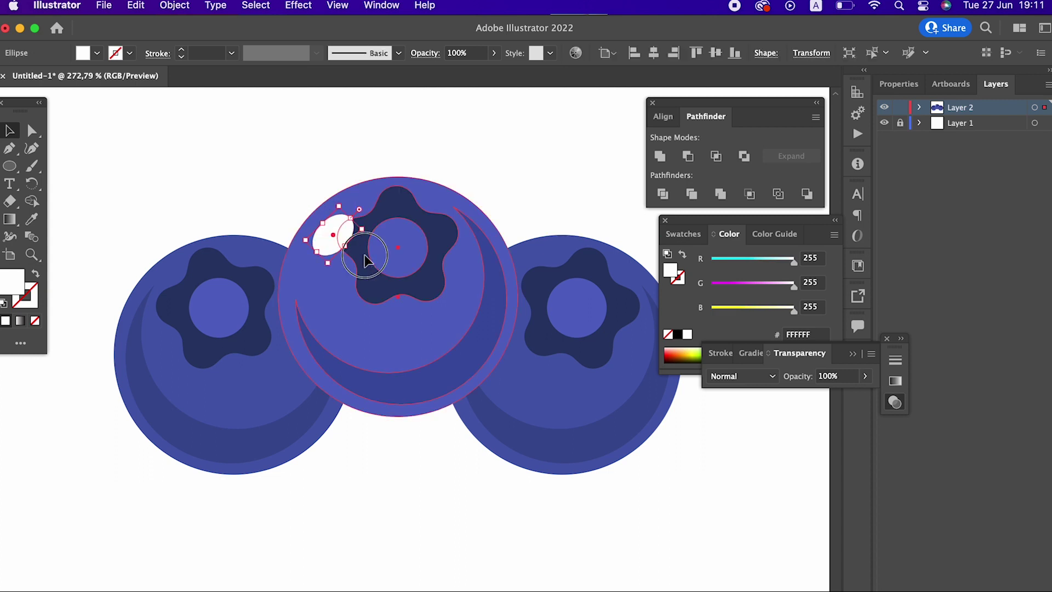
# Isolate the middle blueberry and group its star-shaped crown with the inner circle.
pyautogui.click(392, 260)
pyautogui.doubleClick(367, 249)
pyautogui.click(370, 235)
pyautogui.click(174, 6)
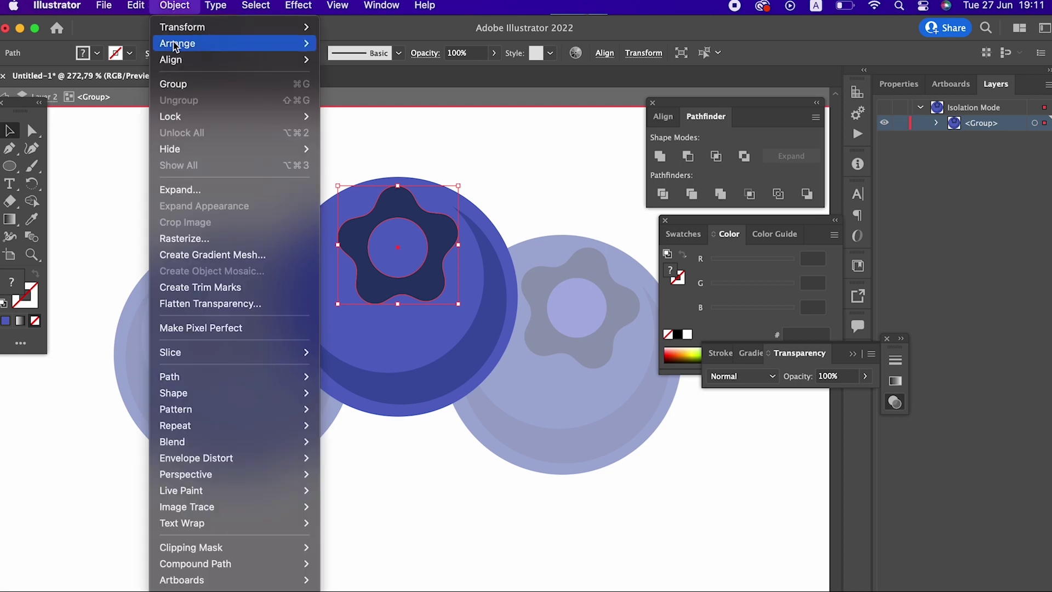
pyautogui.click(298, 86)
# Cut the crown group out of the middle blueberry and paste it in front of the white highlight.
pyautogui.click(136, 6)
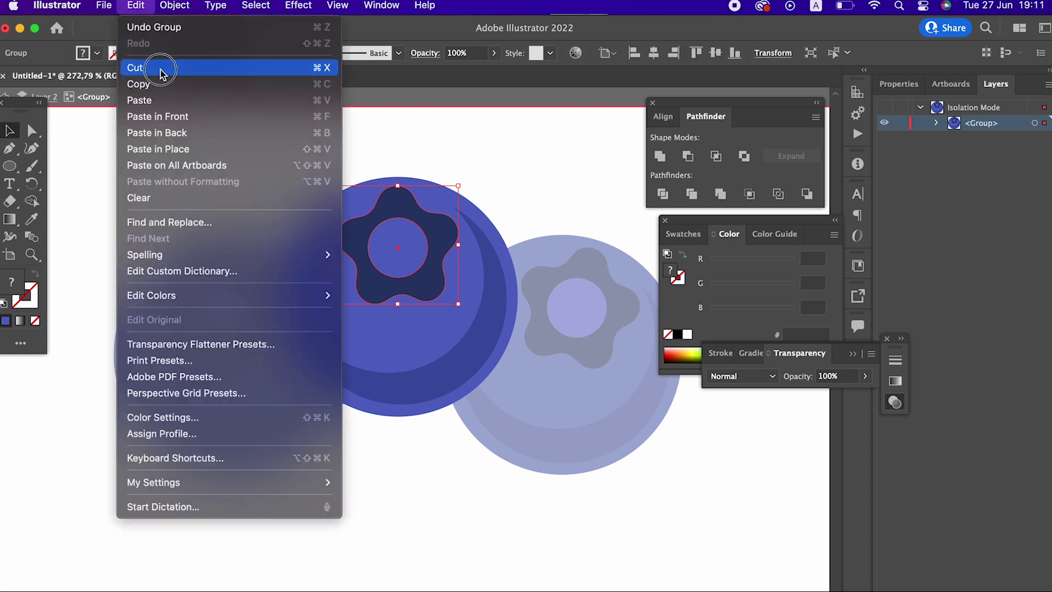
pyautogui.click(142, 67)
pyautogui.doubleClick(374, 149)
pyautogui.click(138, 5)
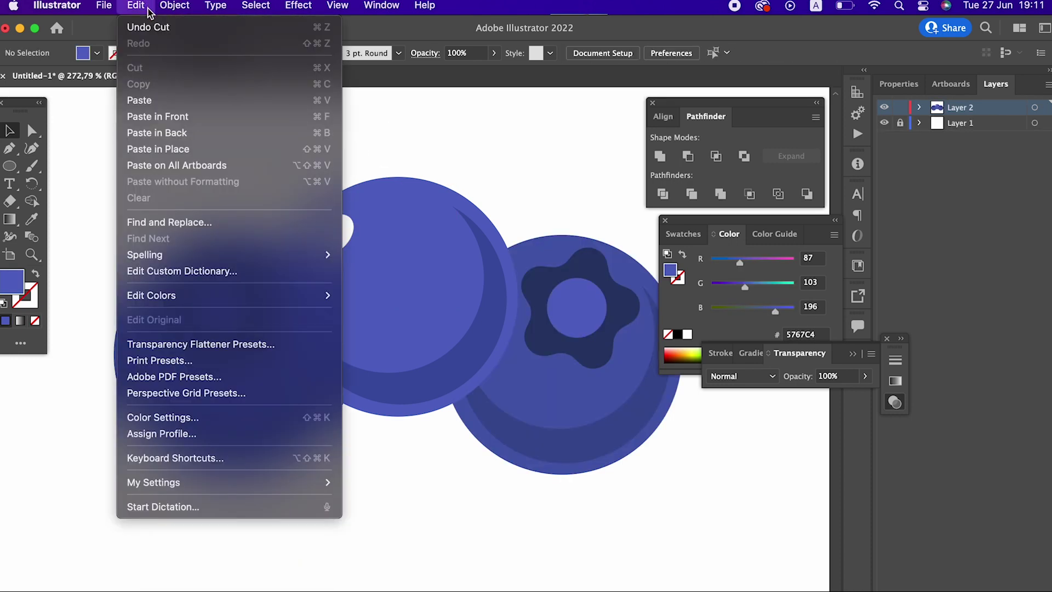
pyautogui.click(175, 115)
# Draw a straight vertical stem line from inside the middle blueberry down well below the cluster with the Pen tool.
pyautogui.press('z')
pyautogui.moveTo(565, 184); pyautogui.dragTo(472, 263)
pyautogui.moveTo(472, 263); pyautogui.dragTo(482, 238)
pyautogui.moveTo(274, 274); pyautogui.dragTo(260, 252)
pyautogui.moveTo(425, 241); pyautogui.dragTo(378, 262)
pyautogui.moveTo(440, 289); pyautogui.dragTo(174, 220)
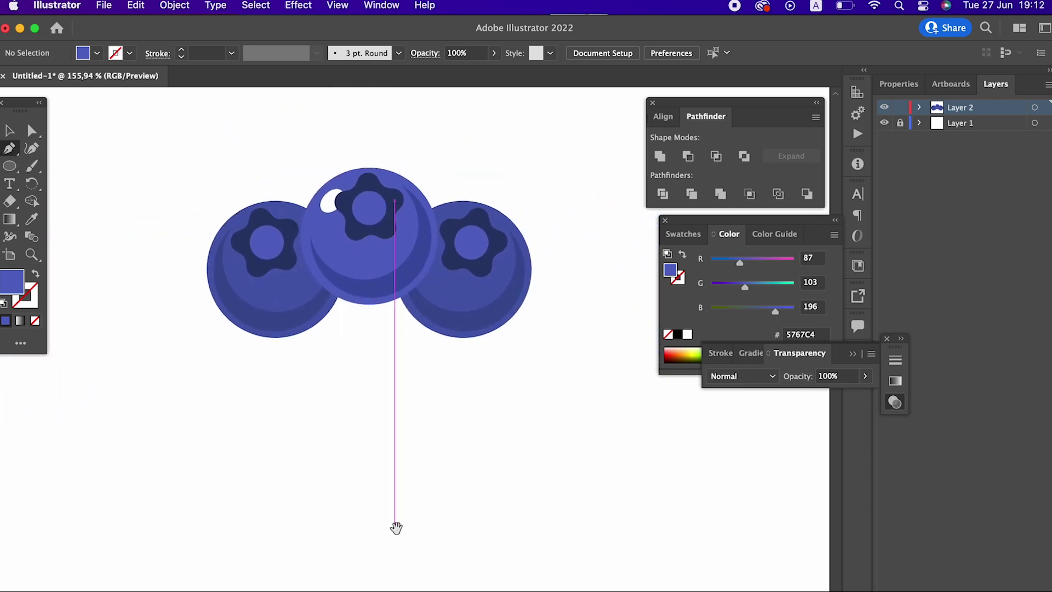
pyautogui.moveTo(398, 532); pyautogui.dragTo(396, 456)
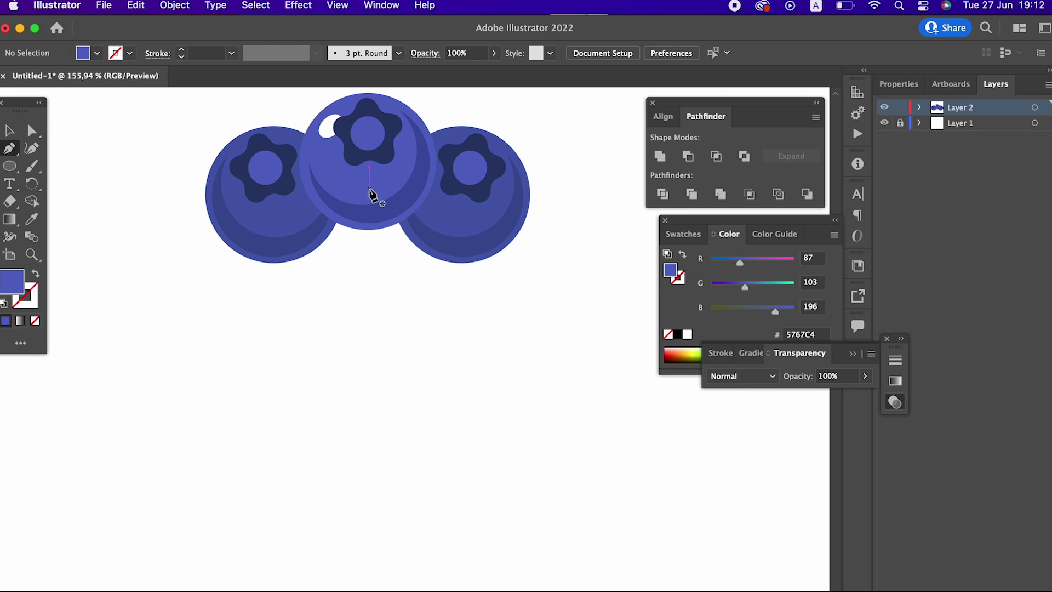
pyautogui.click(369, 189)
pyautogui.click(370, 533)
# Give the stem line no fill and a reddish-brown C17057 stroke.
pyautogui.click(37, 274)
pyautogui.doubleClick(31, 296)
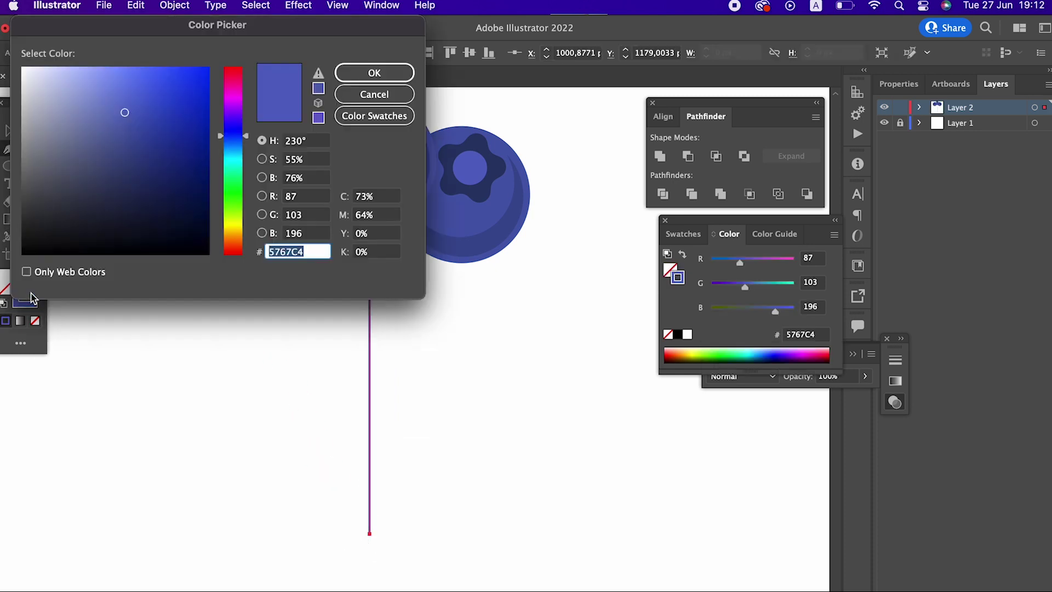
pyautogui.moveTo(243, 185); pyautogui.dragTo(234, 247)
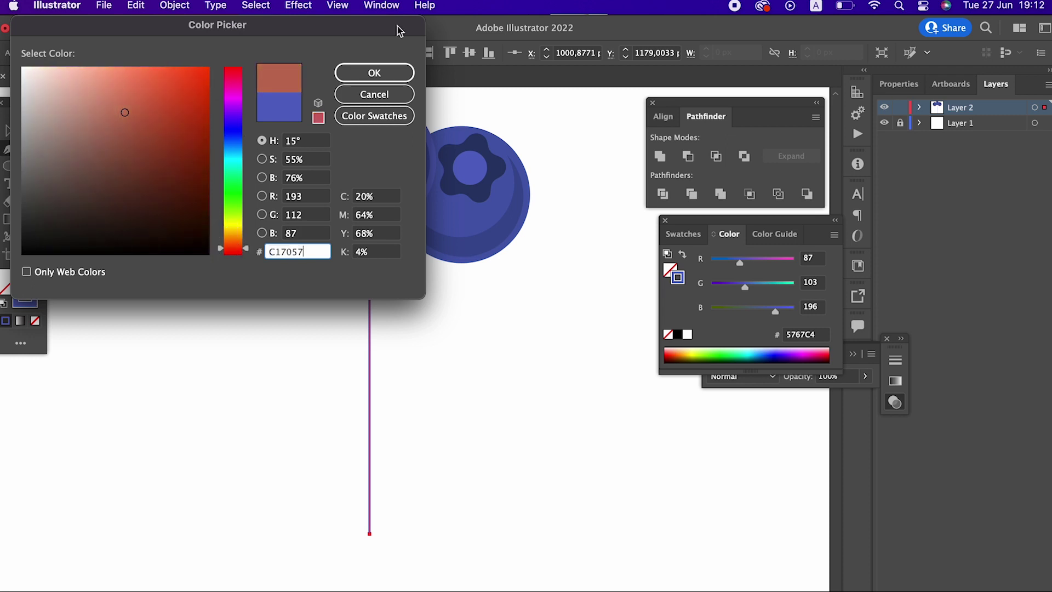
pyautogui.click(388, 71)
# Set the vertical stem's stroke weight to 10 pt.
pyautogui.click(9, 130)
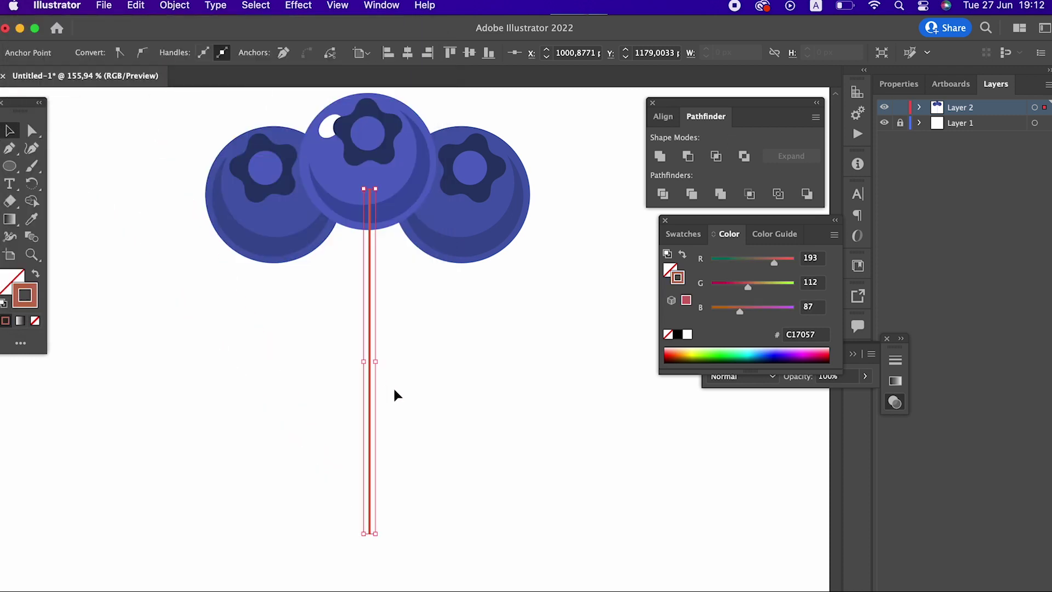
pyautogui.click(183, 53)
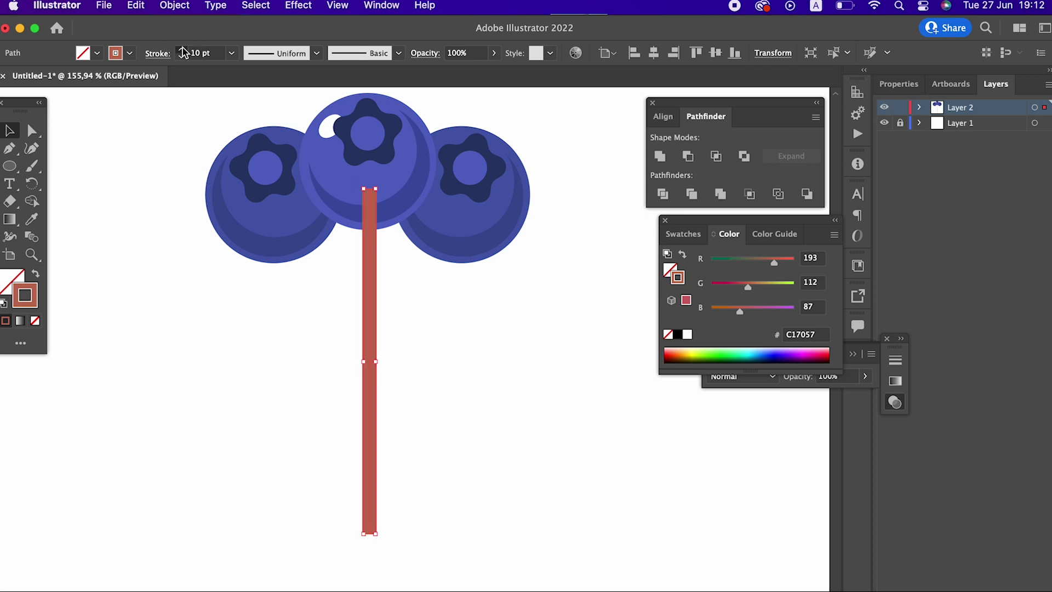
pyautogui.click(181, 56)
pyautogui.click(181, 56)
pyautogui.click(181, 57)
pyautogui.click(181, 56)
pyautogui.click(443, 366)
# Send the vertical stem behind the blueberries.
pyautogui.click(369, 317)
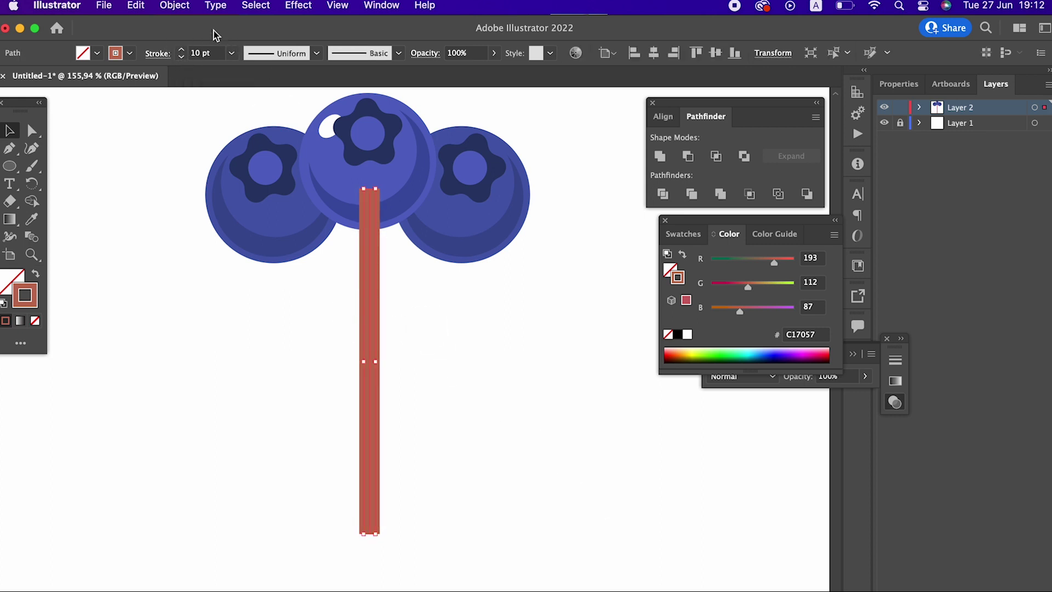
pyautogui.click(174, 5)
pyautogui.moveTo(200, 45)
pyautogui.click(402, 92)
pyautogui.click(432, 360)
# Draw two slanted branches with the Pen tool from the stem up into the right and left blueberries.
pyautogui.click(9, 147)
pyautogui.click(370, 309)
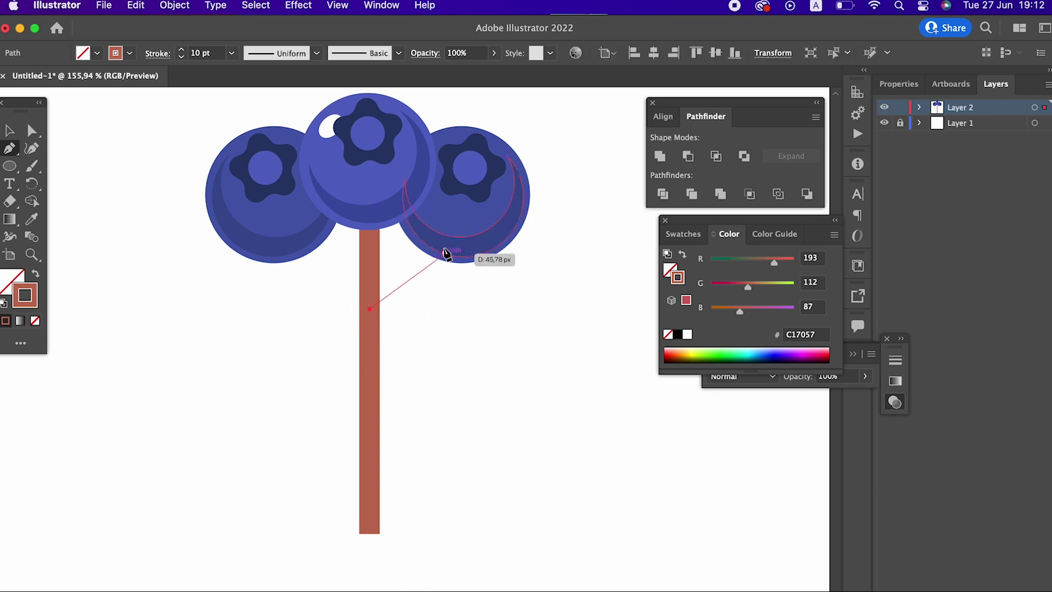
pyautogui.click(460, 223)
pyautogui.click(9, 132)
pyautogui.click(10, 152)
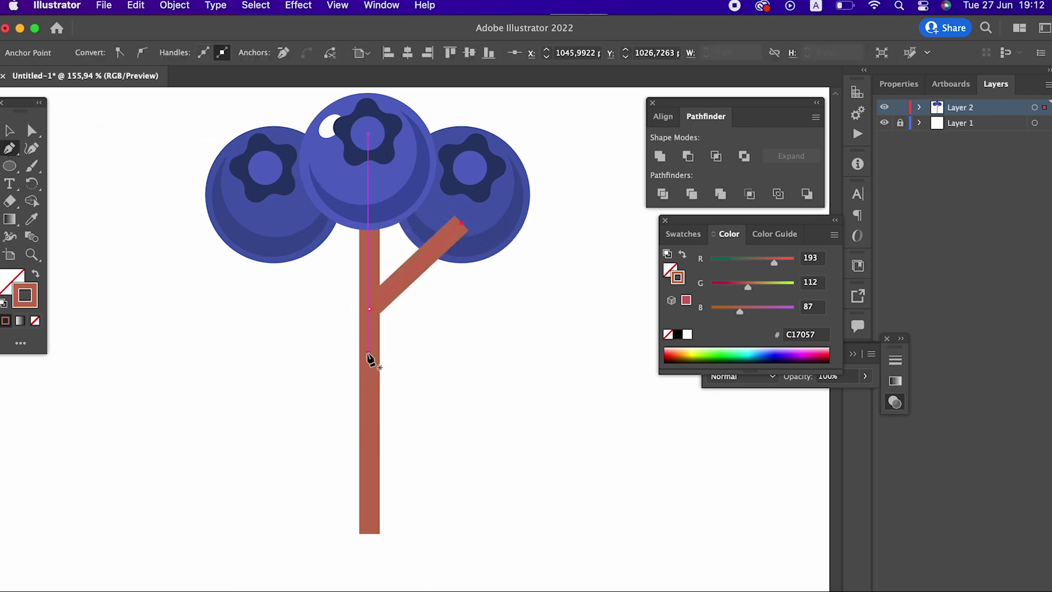
pyautogui.click(367, 348)
pyautogui.click(273, 215)
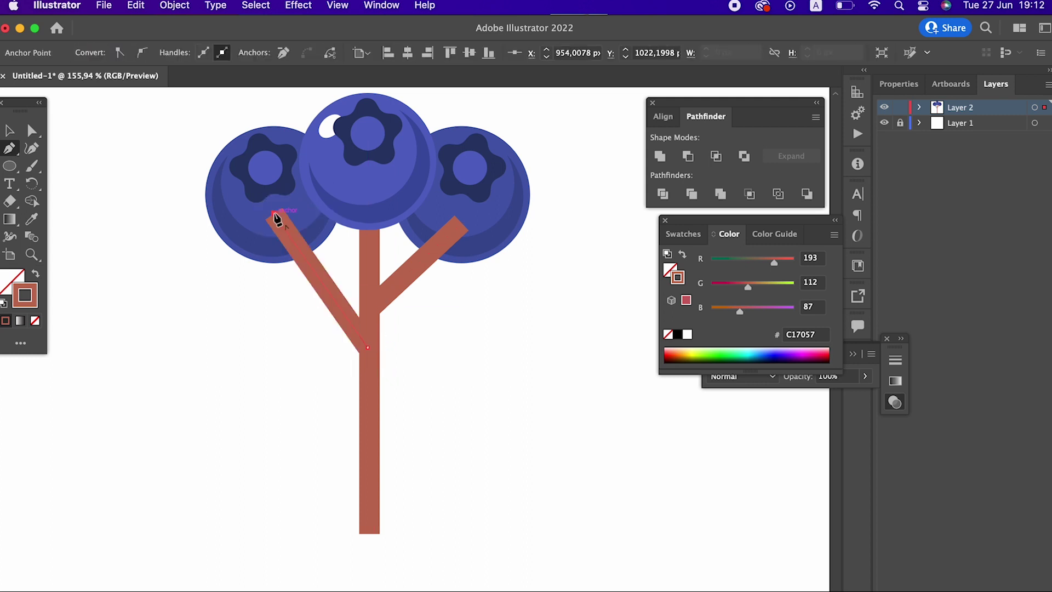
pyautogui.click(9, 131)
# Select the stem and both branches and send them behind the blueberries.
pyautogui.moveTo(478, 437); pyautogui.dragTo(319, 305)
pyautogui.click(164, 7)
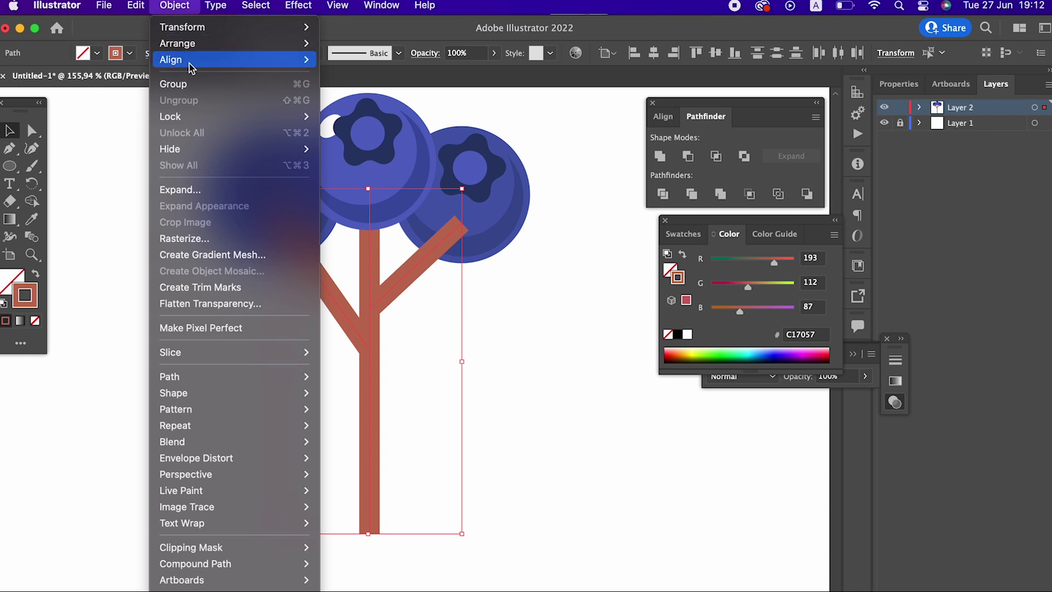
pyautogui.moveTo(285, 44)
pyautogui.click(360, 92)
pyautogui.click(575, 457)
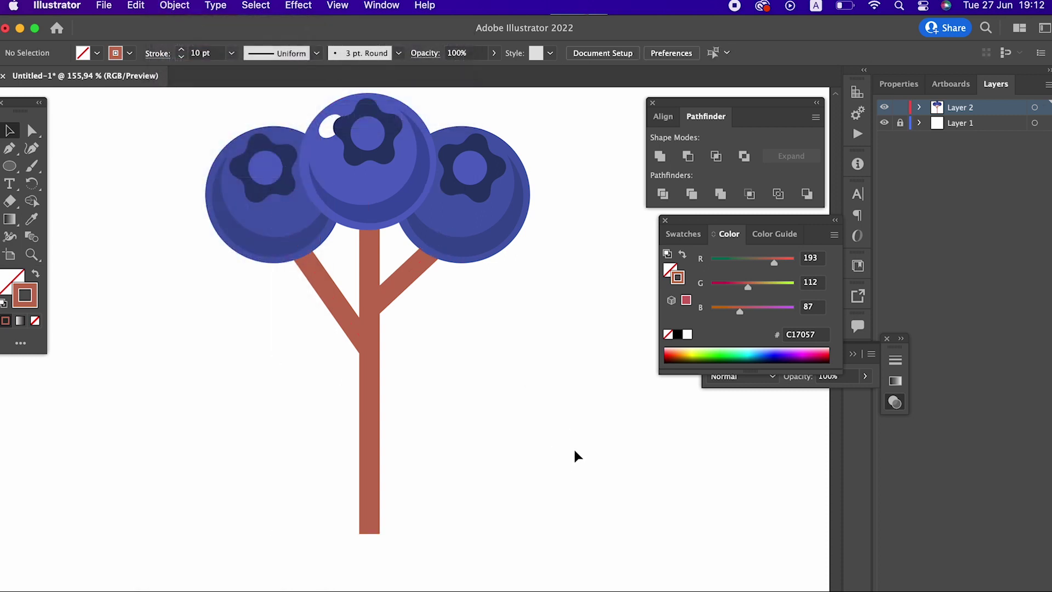
# Reduce the stroke weight of the stem and both branches to 8 pt.
pyautogui.scroll(2, 544, 417)
pyautogui.hscroll(1, 544, 417)
pyautogui.moveTo(408, 378)
pyautogui.mouseDown()
pyautogui.moveTo(396, 366)
pyautogui.moveTo(390, 374)
pyautogui.mouseUp()
pyautogui.press('z')
pyautogui.moveTo(390, 379); pyautogui.dragTo(397, 405)
pyautogui.moveTo(375, 431); pyautogui.dragTo(379, 432)
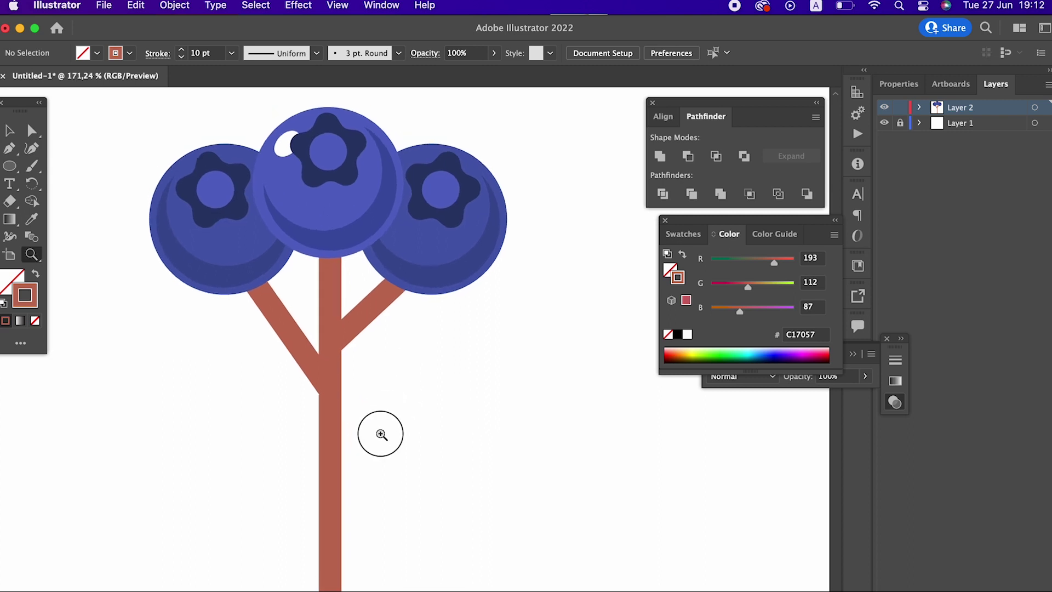
pyautogui.moveTo(399, 364); pyautogui.dragTo(418, 354)
pyautogui.click(7, 147)
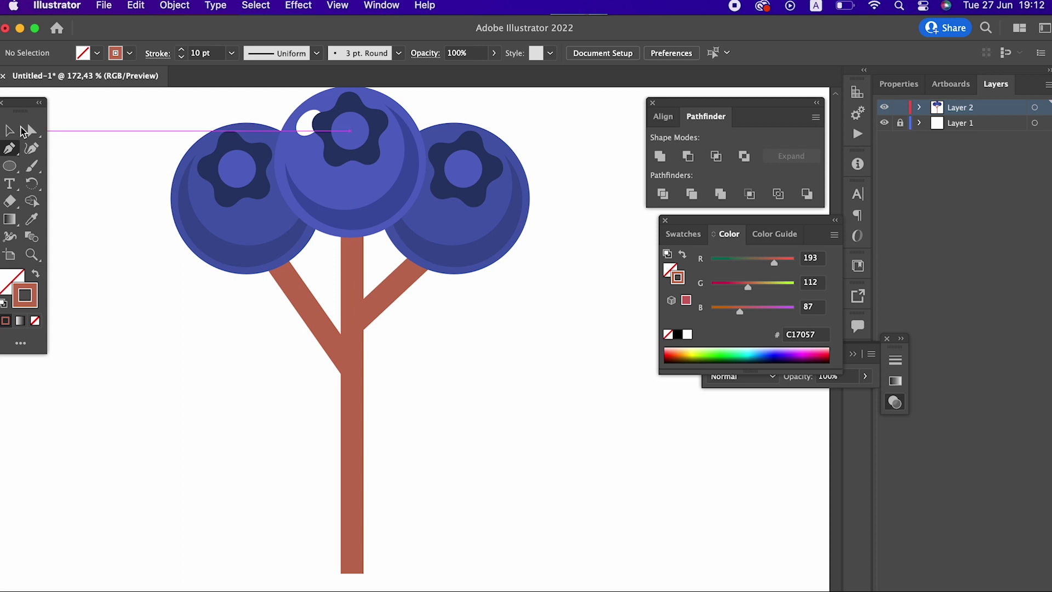
pyautogui.press('v')
pyautogui.click(327, 340)
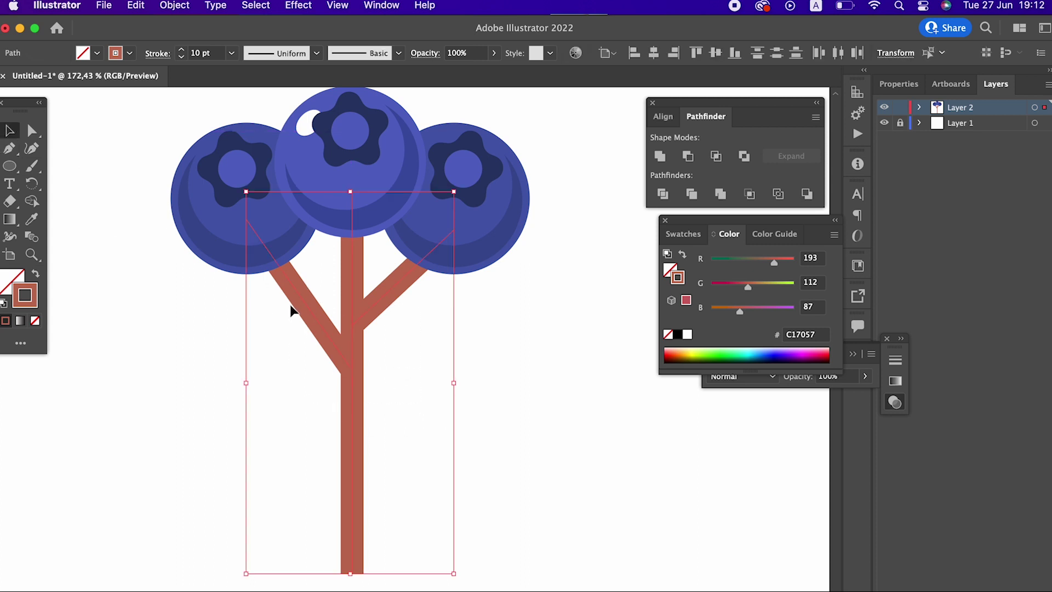
pyautogui.click(182, 58)
pyautogui.click(182, 58)
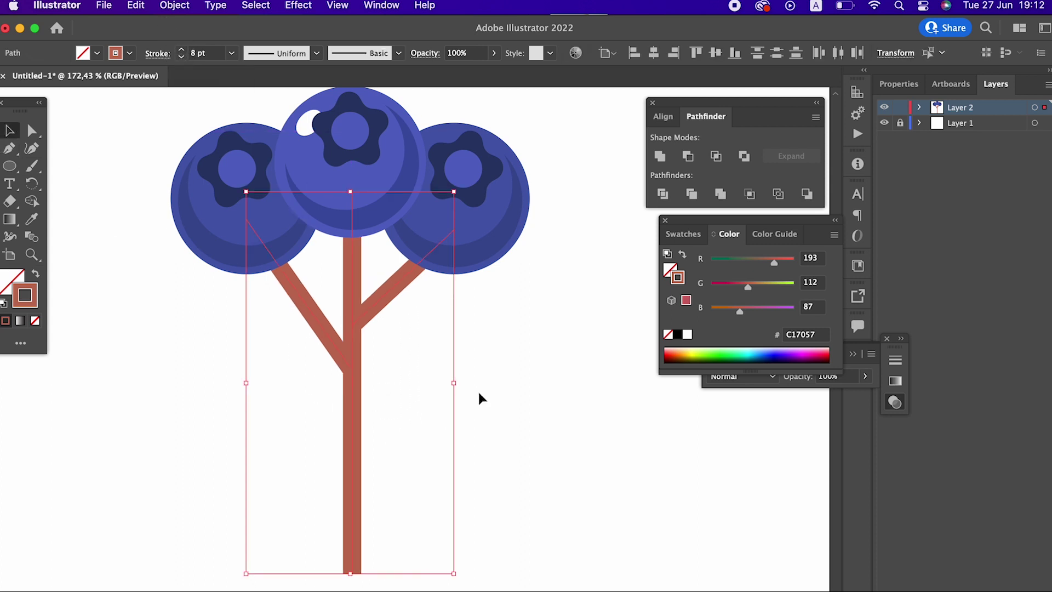
pyautogui.click(475, 486)
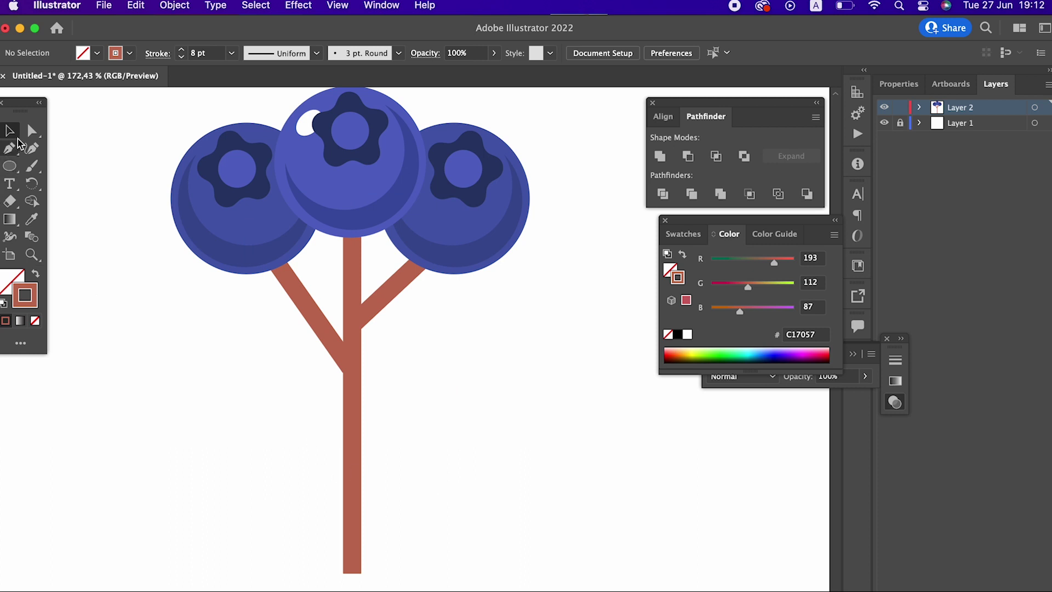
# Move the main stem's lower end to the lower left and bend the stem into a smooth curve with the Curvature tool.
pyautogui.click(354, 428)
pyautogui.click(37, 150)
pyautogui.moveTo(352, 573); pyautogui.dragTo(224, 480)
pyautogui.moveTo(284, 373); pyautogui.dragTo(292, 429)
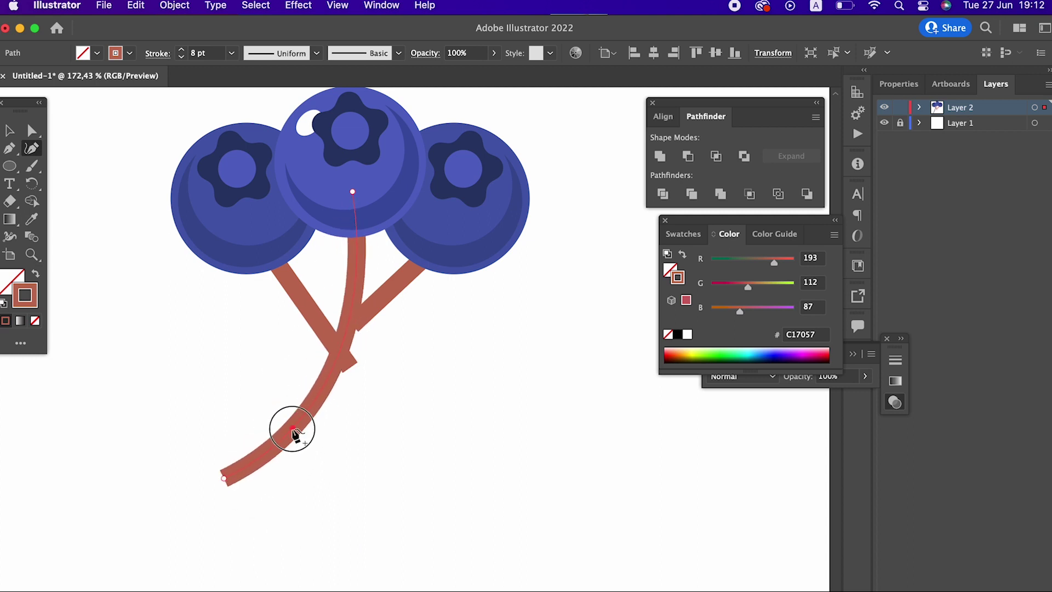
# Bend the right branch slightly with the Curvature tool and move its lower end onto the curved stem.
pyautogui.click(9, 131)
pyautogui.click(385, 303)
pyautogui.click(31, 148)
pyautogui.moveTo(352, 329)
pyautogui.mouseDown()
pyautogui.moveTo(355, 316)
pyautogui.moveTo(342, 335)
pyautogui.moveTo(351, 328)
pyautogui.mouseUp()
pyautogui.moveTo(395, 285); pyautogui.dragTo(393, 276)
pyautogui.moveTo(351, 328); pyautogui.dragTo(351, 311)
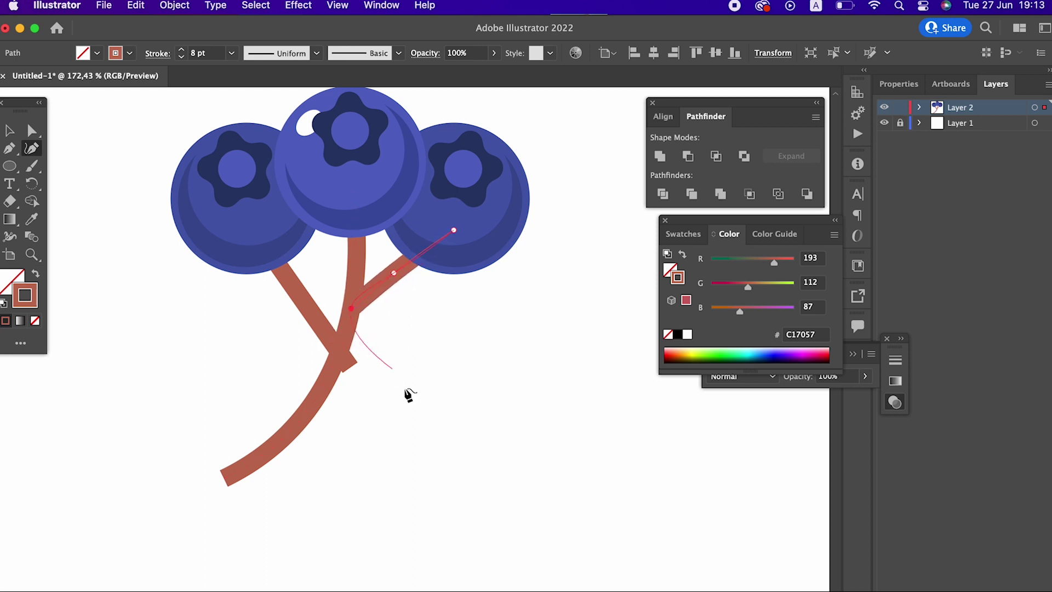
# Increase the right branch's bend, and attach the left branch's lower end to the stem and bend it with the Curvature tool.
pyautogui.moveTo(394, 271); pyautogui.dragTo(393, 265)
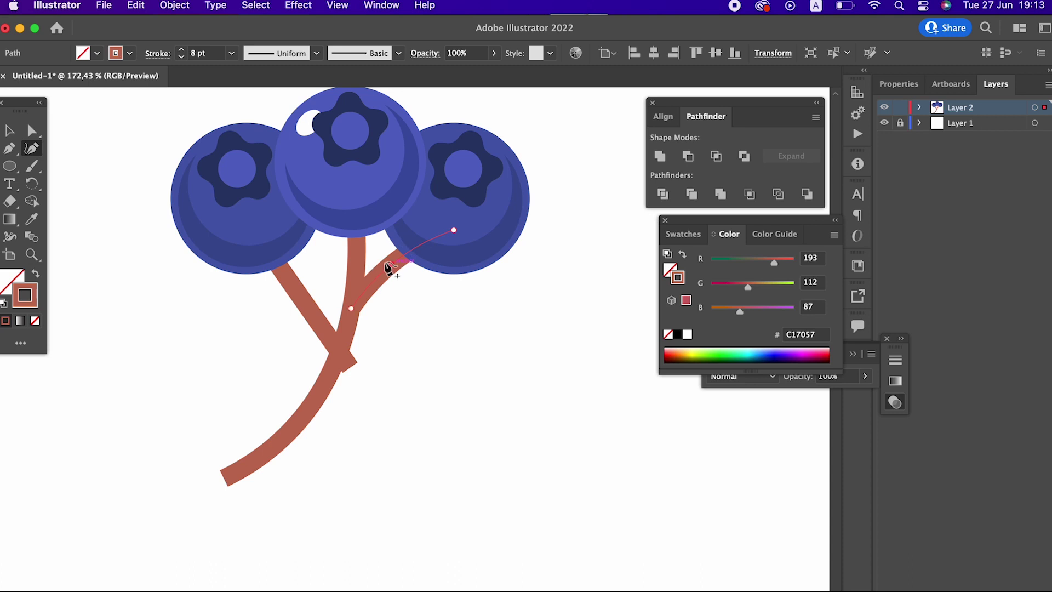
pyautogui.click(9, 130)
pyautogui.click(305, 330)
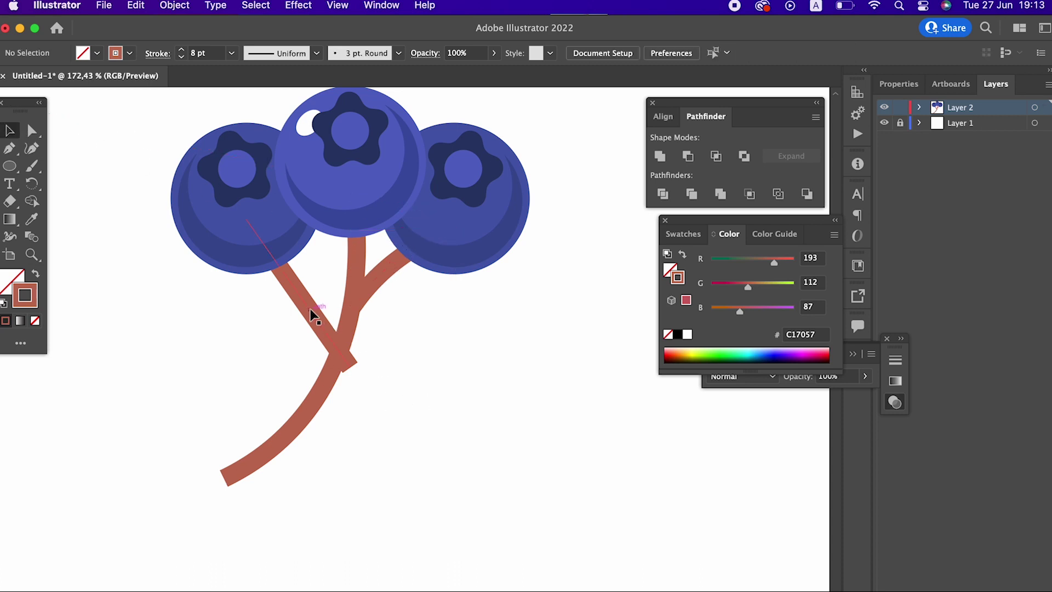
pyautogui.click(312, 315)
pyautogui.click(39, 152)
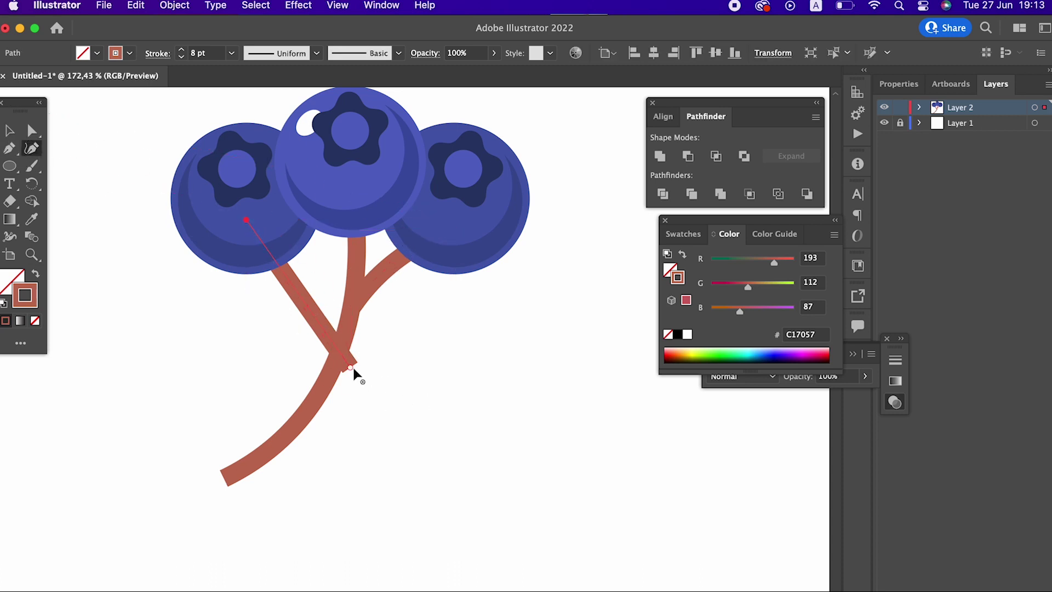
pyautogui.moveTo(343, 355); pyautogui.dragTo(343, 341)
pyautogui.moveTo(314, 301); pyautogui.dragTo(319, 274)
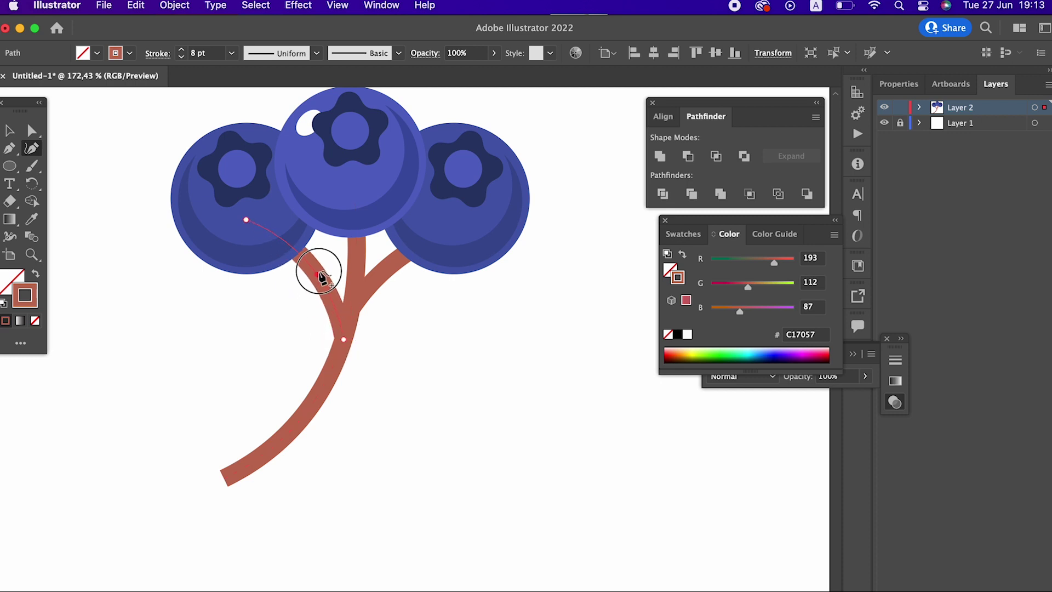
pyautogui.click(10, 131)
pyautogui.click(520, 376)
# Expand the fill and stroke of the main stem and both branches into shapes.
pyautogui.press('z')
pyautogui.moveTo(534, 379); pyautogui.dragTo(366, 337)
pyautogui.moveTo(434, 400); pyautogui.dragTo(409, 295)
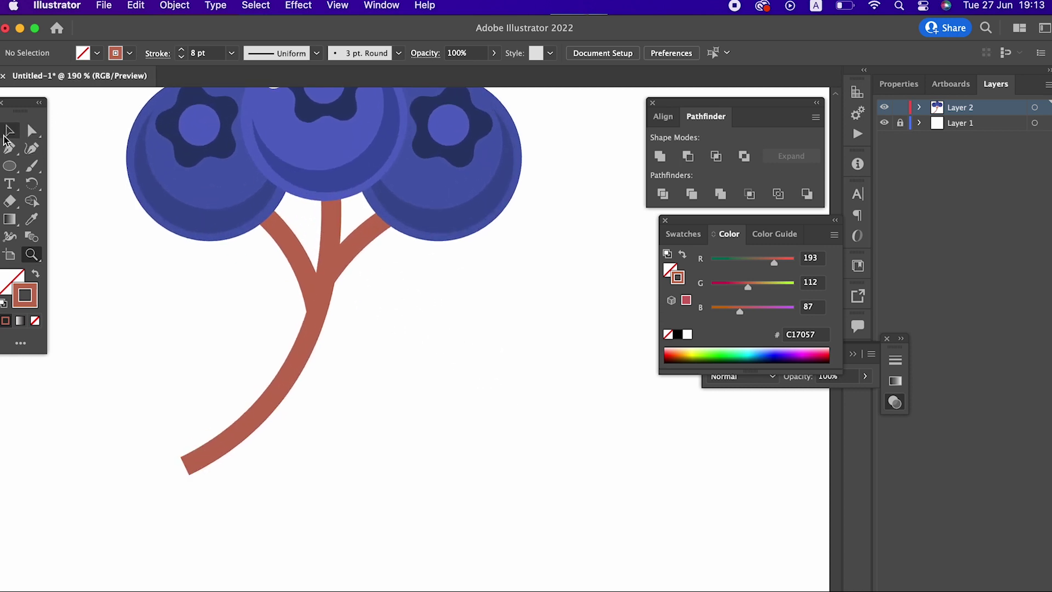
pyautogui.moveTo(383, 386); pyautogui.dragTo(257, 246)
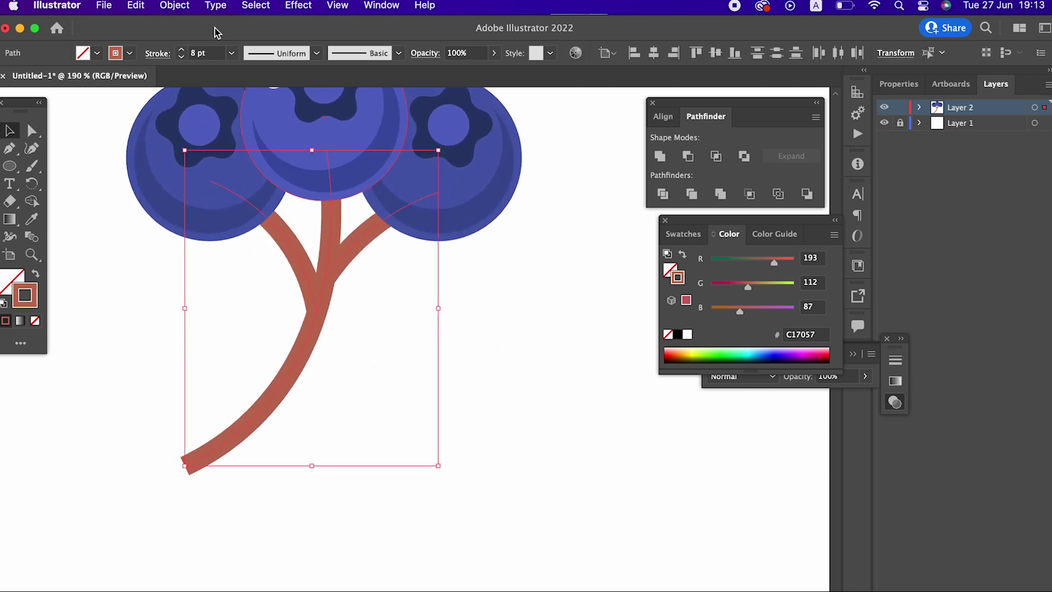
pyautogui.click(174, 6)
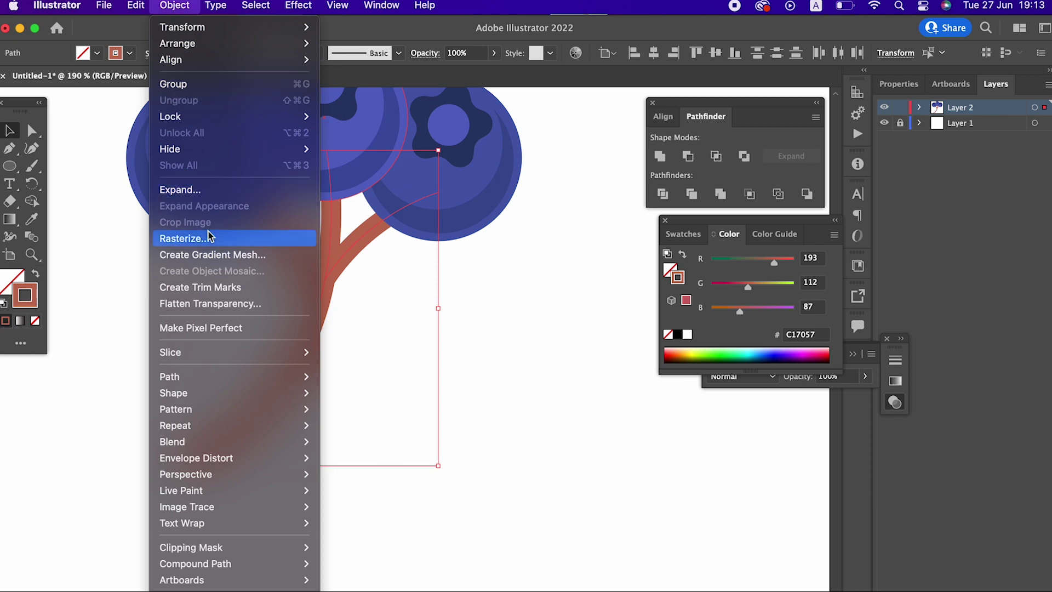
pyautogui.click(202, 190)
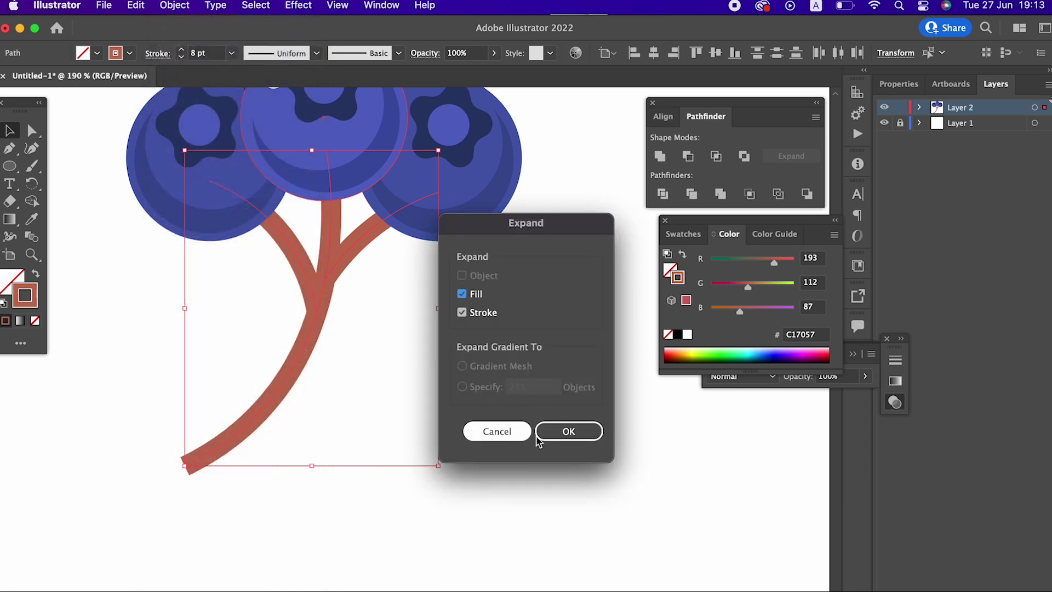
pyautogui.click(568, 431)
pyautogui.click(507, 406)
# Fill the right branch with the darker brown A55742.
pyautogui.press('z')
pyautogui.moveTo(344, 226); pyautogui.dragTo(482, 384)
pyautogui.scroll(3, 482, 383)
pyautogui.hscroll(3, 482, 383)
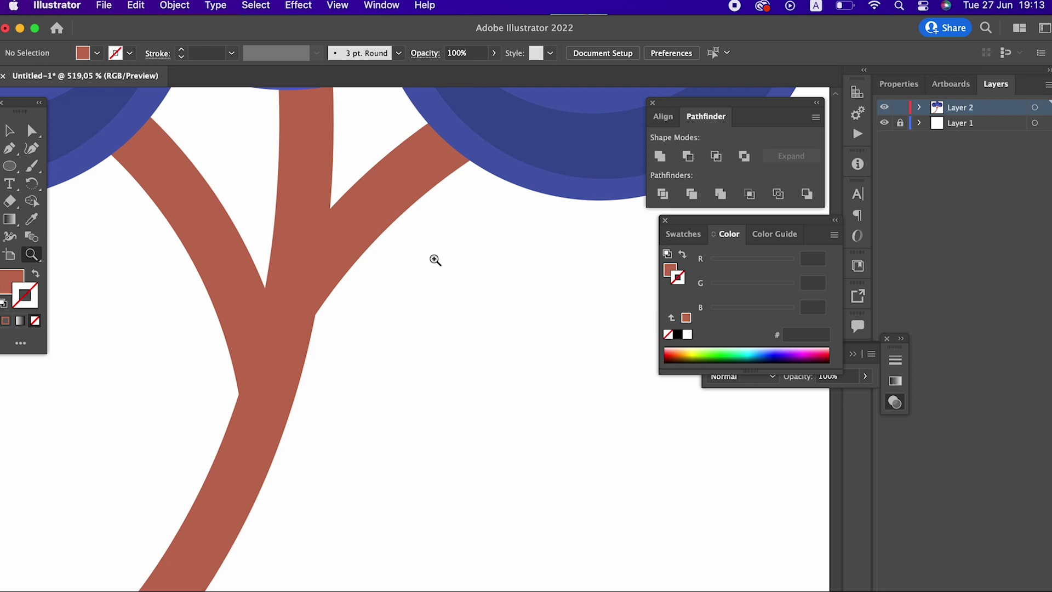
pyautogui.click(42, 132)
pyautogui.click(329, 340)
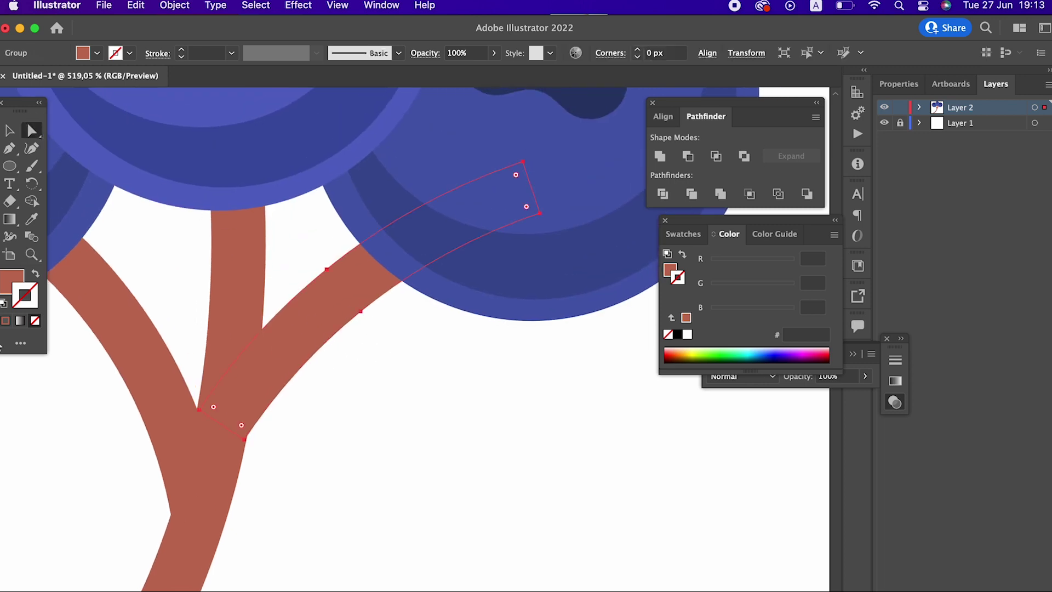
pyautogui.doubleClick(3, 290)
pyautogui.click(135, 132)
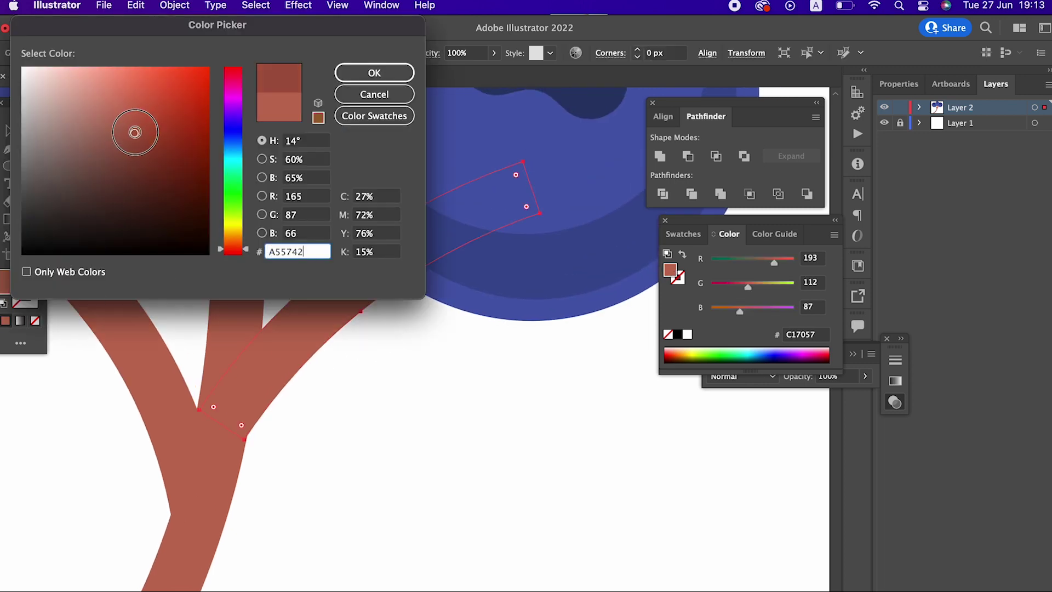
pyautogui.click(363, 67)
# Send the right branch to the back, behind the main stem.
pyautogui.press('z')
pyautogui.moveTo(328, 159); pyautogui.dragTo(165, 233)
pyautogui.click(11, 129)
pyautogui.click(174, 5)
pyautogui.moveTo(194, 44)
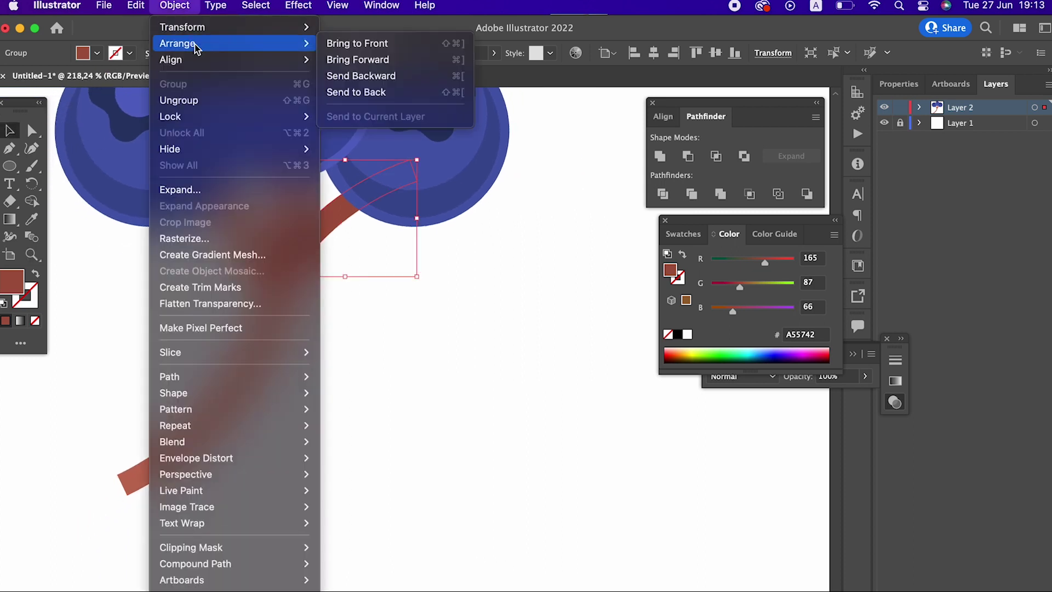
pyautogui.click(392, 92)
pyautogui.press('super+shift+a')
# Draw a narrow, pointed dark brown shadow at the fork between the left branch and main stem with the Pen tool.
pyautogui.press('z')
pyautogui.moveTo(462, 392); pyautogui.dragTo(276, 409)
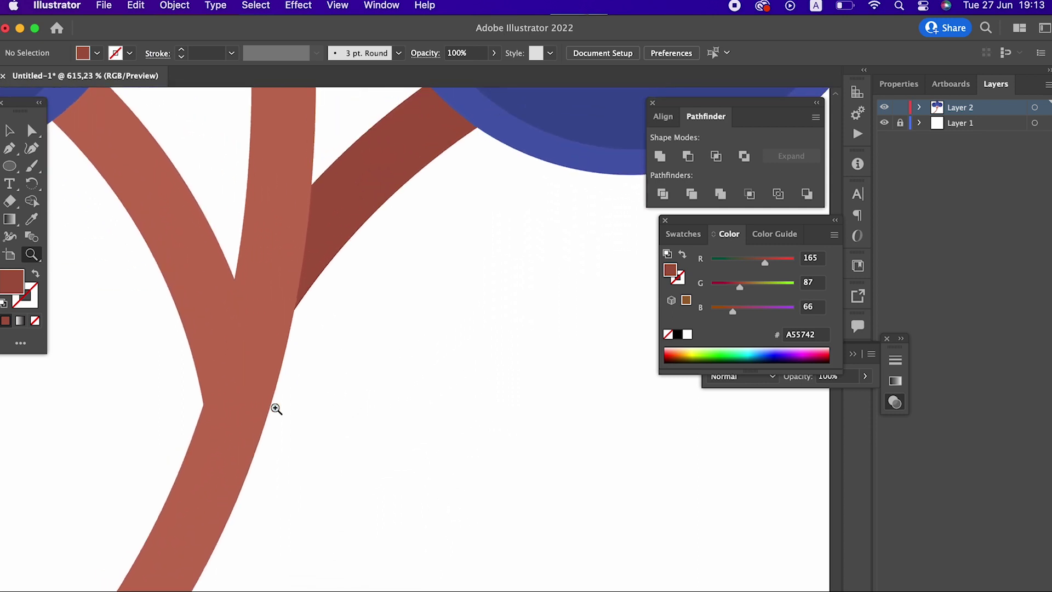
pyautogui.click(11, 131)
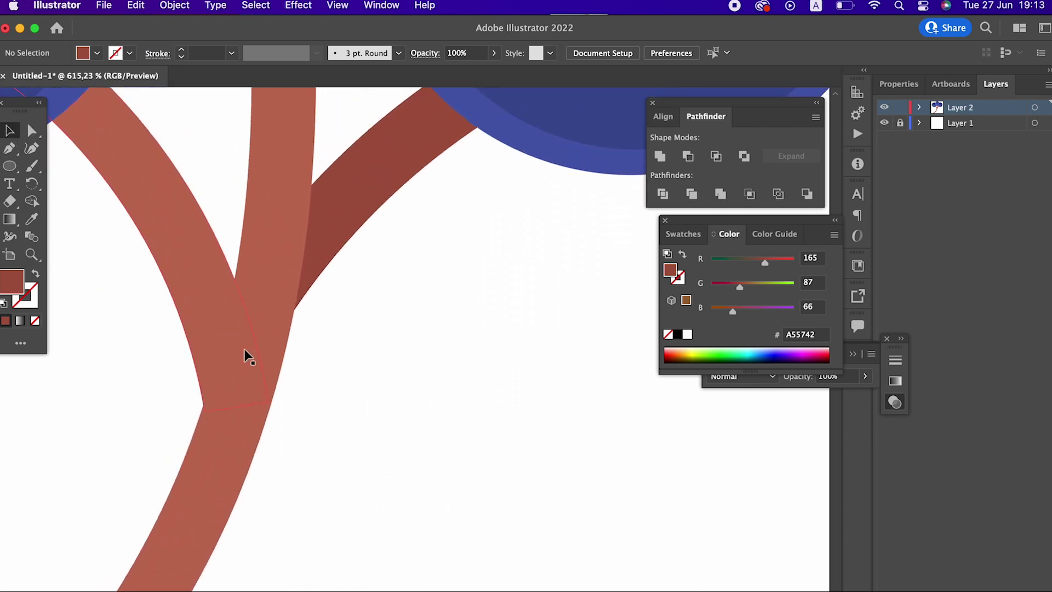
pyautogui.click(9, 148)
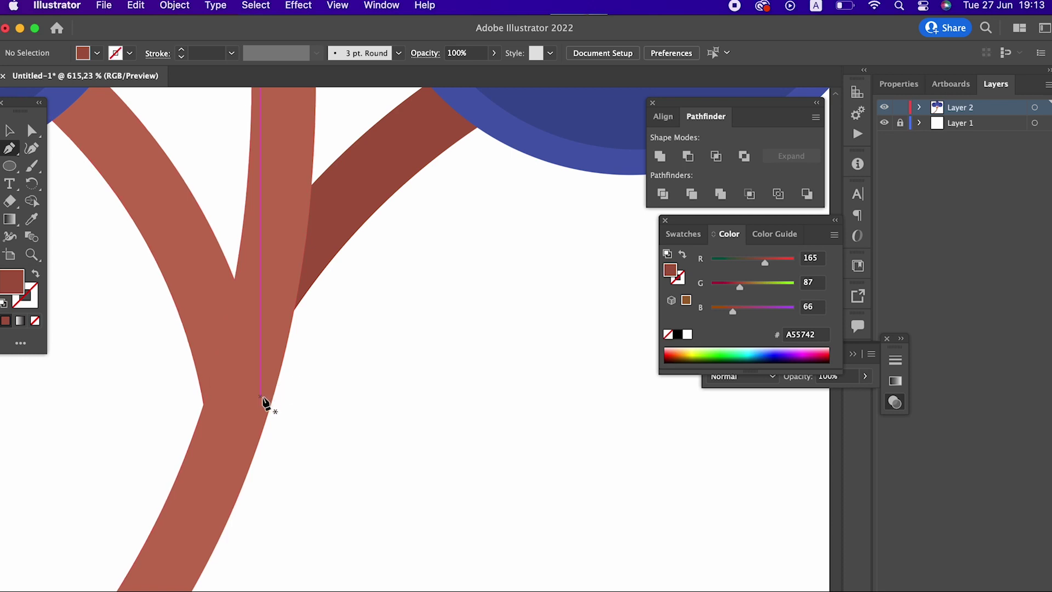
pyautogui.click(268, 401)
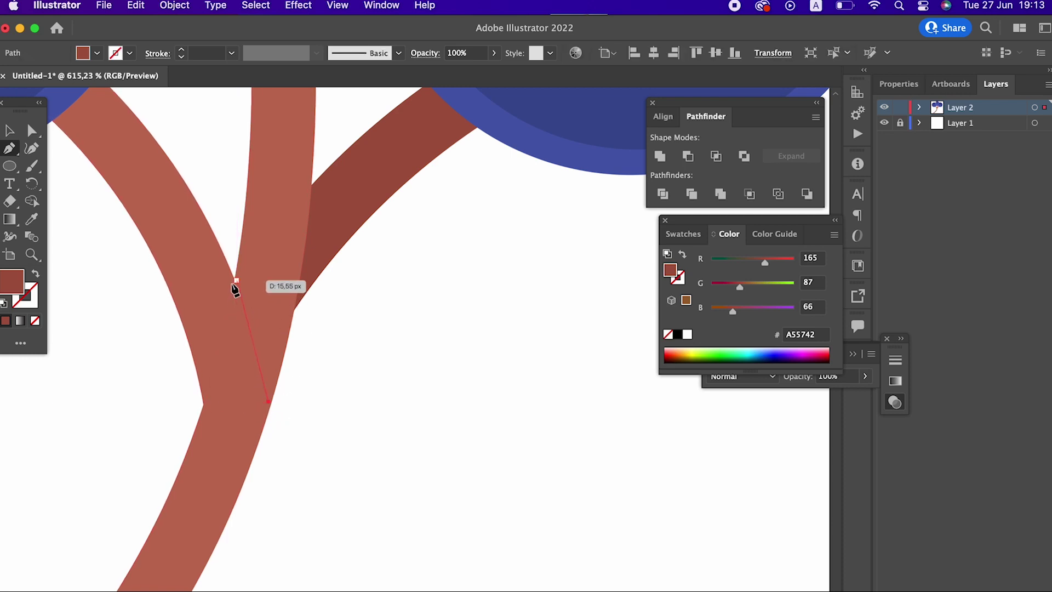
pyautogui.moveTo(219, 291); pyautogui.dragTo(249, 133)
pyautogui.click(242, 219)
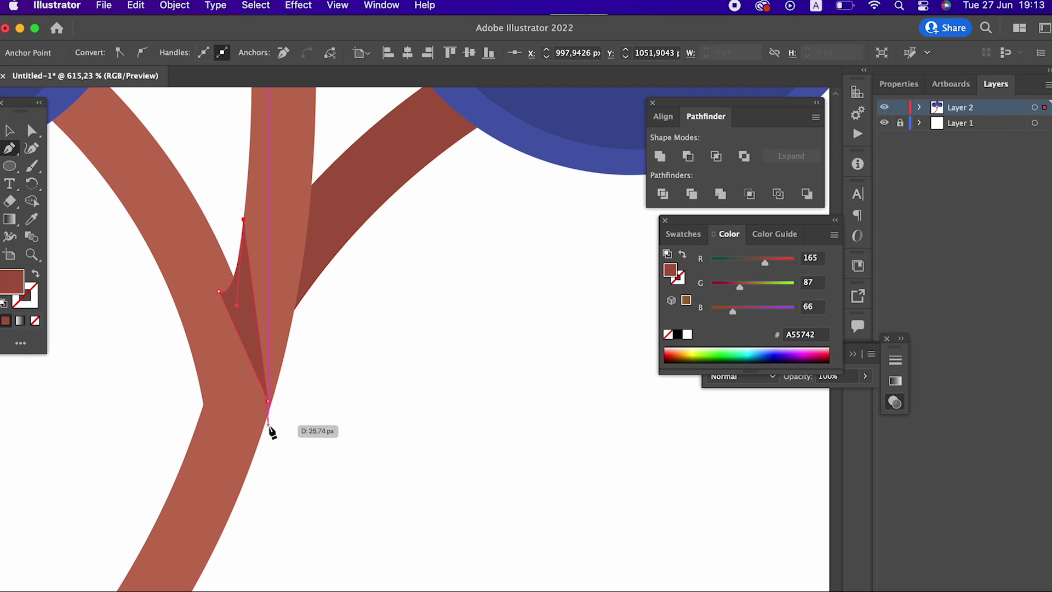
pyautogui.moveTo(269, 402); pyautogui.dragTo(257, 435)
pyautogui.click(12, 130)
# Send the fork shadow, main stem and right branch to the back, behind the left branch.
pyautogui.click(178, 188)
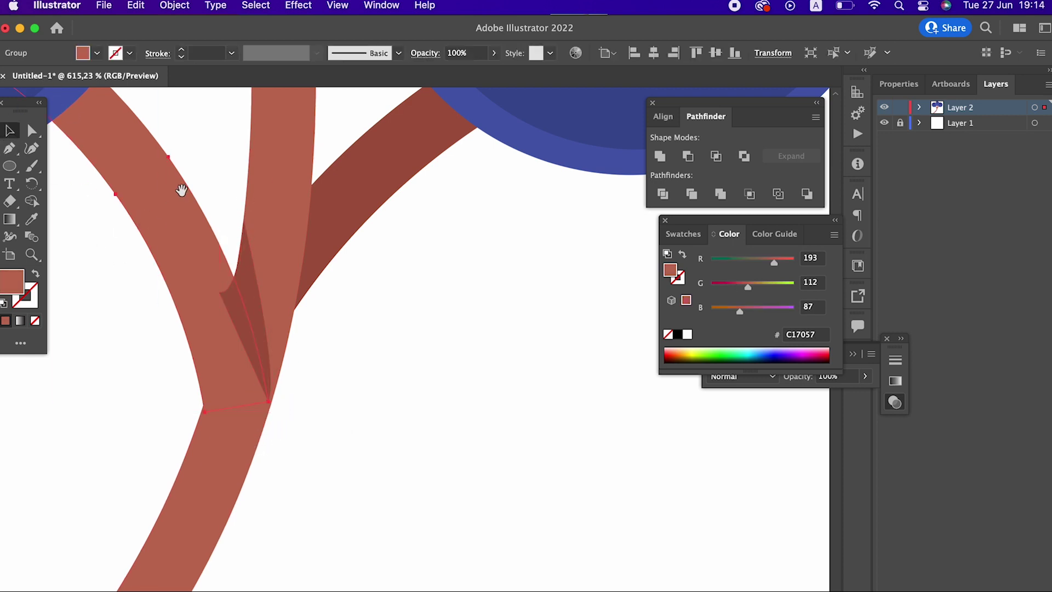
pyautogui.scroll(3, 274, 359)
pyautogui.click(268, 316)
pyautogui.keyDown('shift'); pyautogui.click(322, 192); pyautogui.keyUp('shift')
pyautogui.keyDown('shift'); pyautogui.click(389, 230); pyautogui.keyUp('shift')
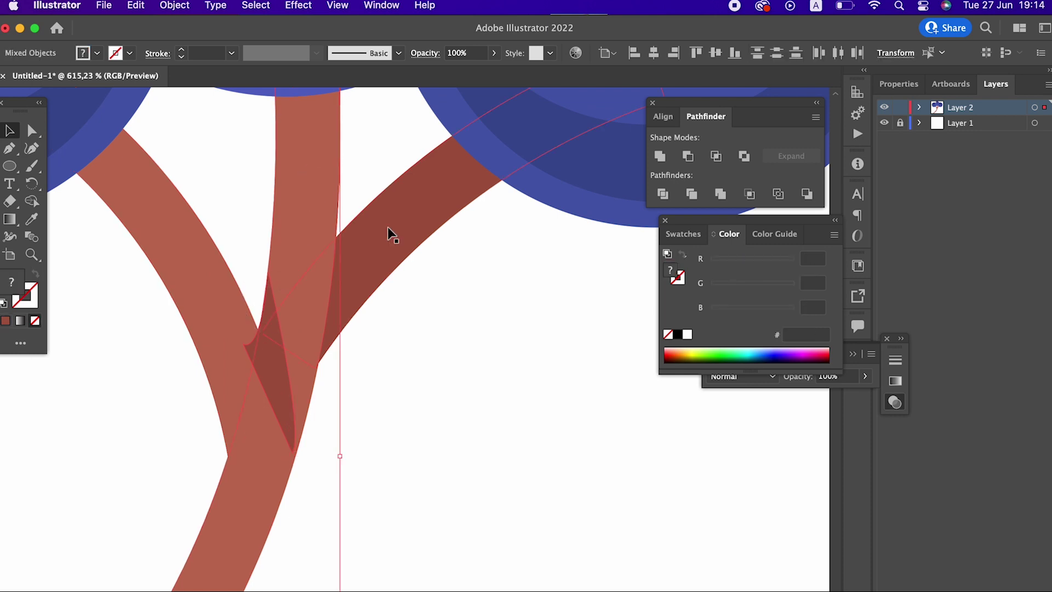
pyautogui.click(174, 5)
pyautogui.moveTo(189, 40)
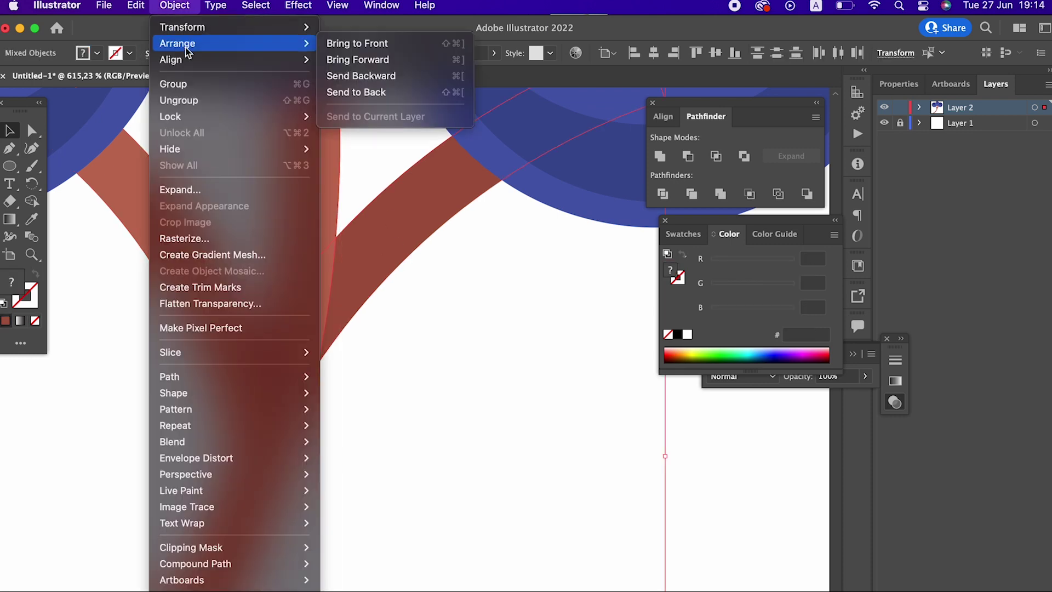
pyautogui.click(405, 91)
pyautogui.click(433, 340)
# Draw a closed, pointed leaf extending to the right from the middle of the main stem with the Pen tool.
pyautogui.press('z')
pyautogui.scroll(-5, 299, 368)
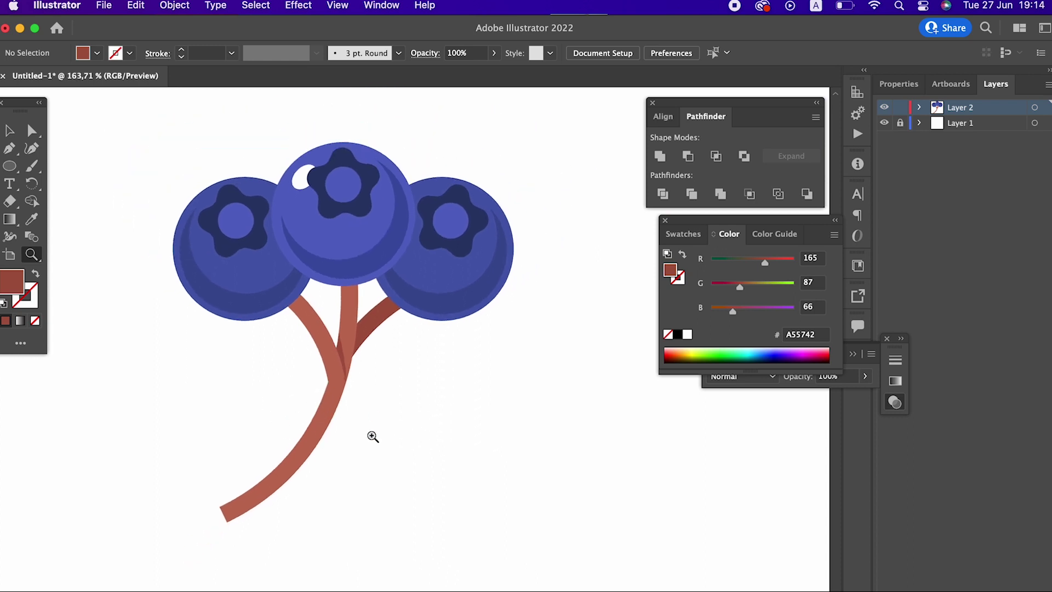
pyautogui.moveTo(373, 436); pyautogui.dragTo(399, 468)
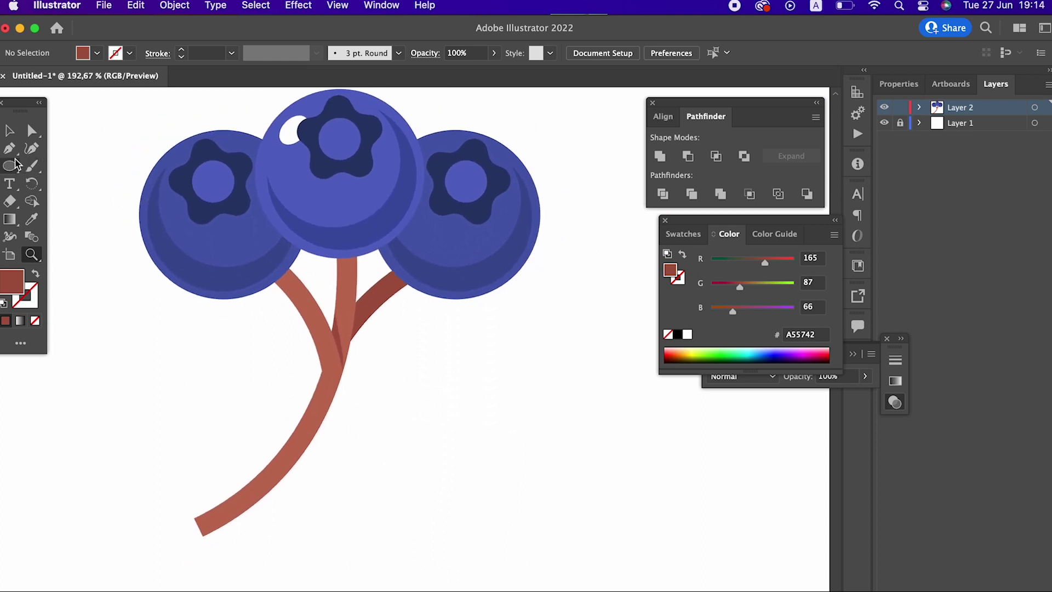
pyautogui.click(308, 433)
pyautogui.moveTo(445, 359); pyautogui.dragTo(515, 349)
pyautogui.click(540, 328)
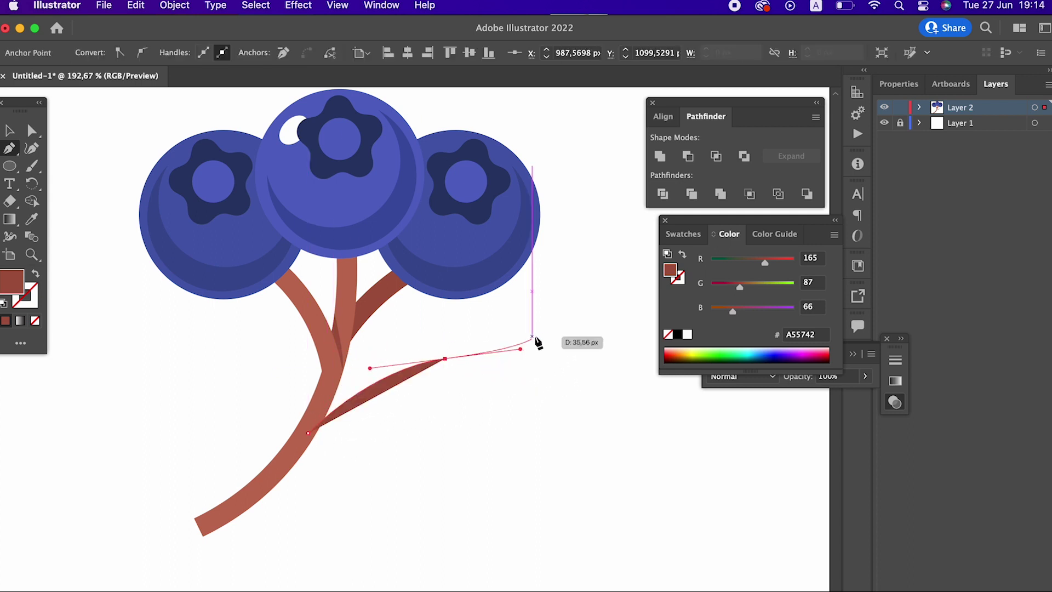
pyautogui.moveTo(307, 433); pyautogui.dragTo(165, 373)
# Fill the leaf with green 368959.
pyautogui.doubleClick(14, 282)
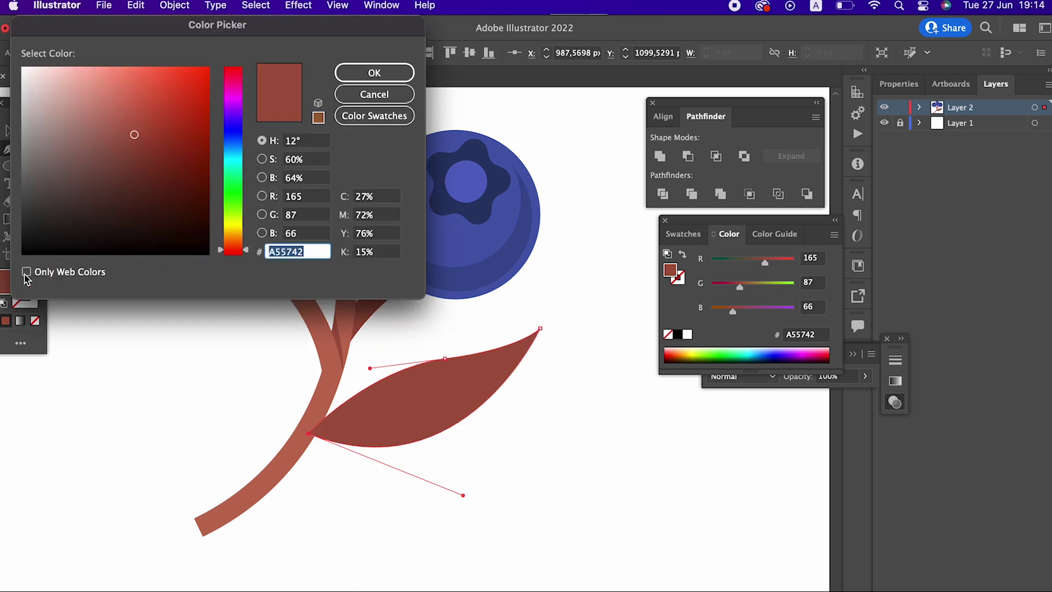
pyautogui.moveTo(230, 171)
pyautogui.mouseDown()
pyautogui.moveTo(230, 208)
pyautogui.moveTo(237, 179)
pyautogui.mouseUp()
pyautogui.click(143, 153)
pyautogui.click(138, 154)
pyautogui.click(371, 71)
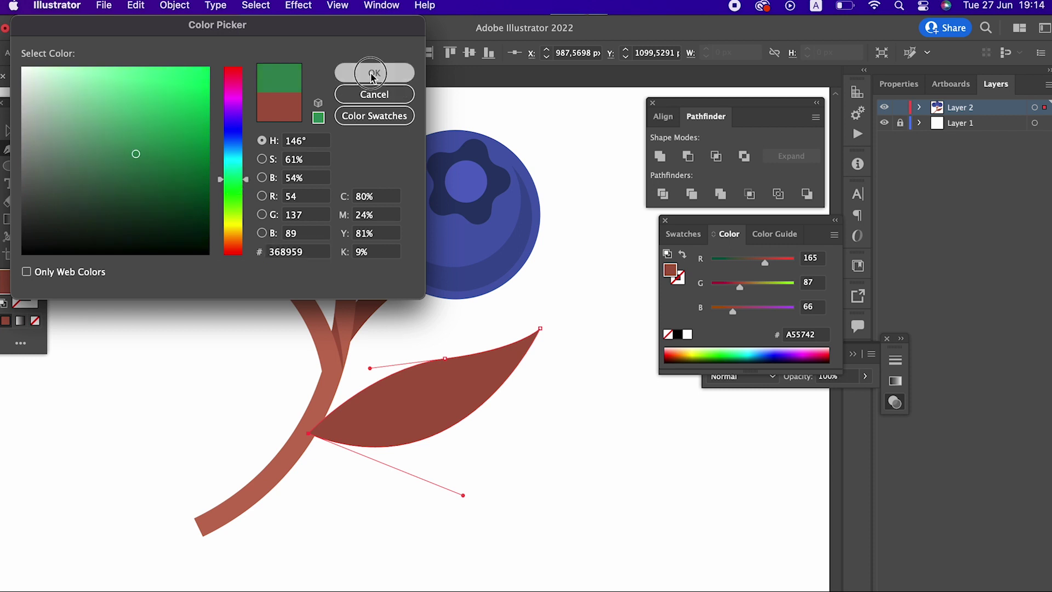
# Reshape the leaf with the Curvature tool, making both edges fuller and the upper edge wavy toward the tip.
pyautogui.click(31, 148)
pyautogui.click(400, 445)
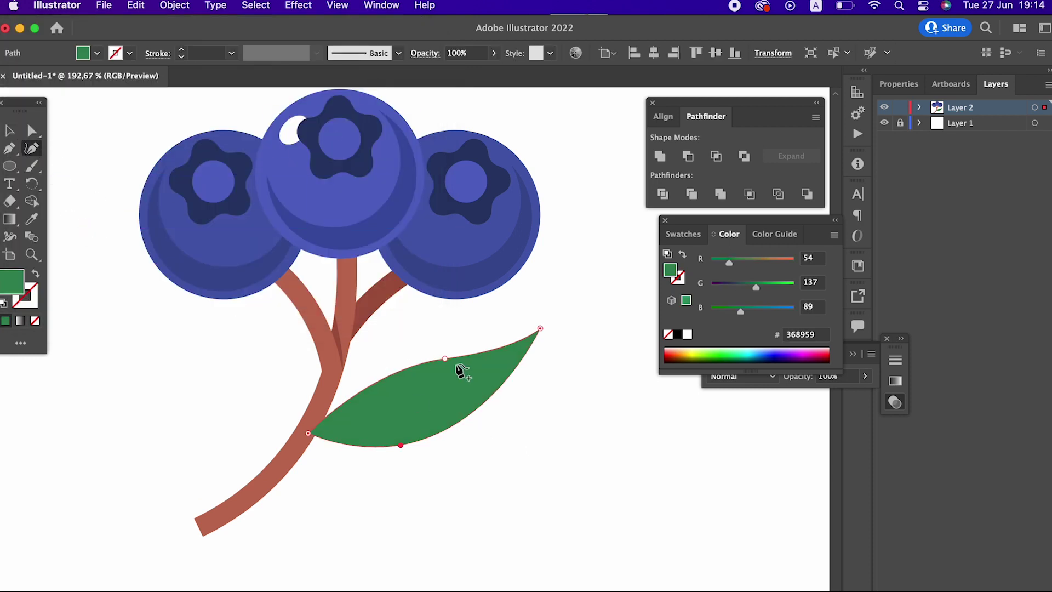
pyautogui.moveTo(434, 359); pyautogui.dragTo(360, 369)
pyautogui.moveTo(464, 330)
pyautogui.mouseDown()
pyautogui.moveTo(465, 350)
pyautogui.moveTo(469, 338)
pyautogui.mouseUp()
pyautogui.moveTo(400, 445); pyautogui.dragTo(405, 447)
pyautogui.press('Delete')
pyautogui.moveTo(493, 382); pyautogui.dragTo(393, 459)
pyautogui.moveTo(359, 361); pyautogui.dragTo(353, 368)
pyautogui.moveTo(496, 335); pyautogui.dragTo(502, 342)
pyautogui.click(9, 130)
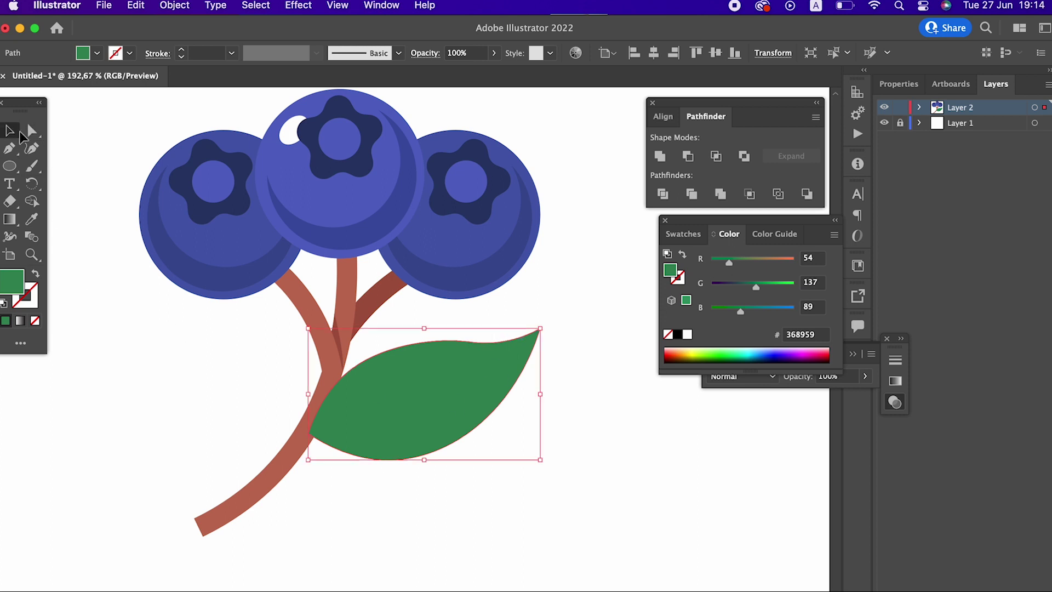
# Send the leaf to the back, then shift it slightly upward and scale it down a little beside the stem.
pyautogui.click(422, 406)
pyautogui.click(173, 6)
pyautogui.moveTo(177, 43)
pyautogui.click(369, 94)
pyautogui.click(543, 471)
pyautogui.moveTo(371, 398); pyautogui.dragTo(381, 383)
pyautogui.moveTo(557, 312); pyautogui.dragTo(500, 339)
pyautogui.click(573, 413)
# Draw a thin, tapered, curved vein from the leaf's base to about its middle with the Pen tool.
pyautogui.moveTo(431, 433); pyautogui.dragTo(455, 356)
pyautogui.moveTo(383, 323); pyautogui.dragTo(545, 373)
pyautogui.moveTo(546, 373); pyautogui.dragTo(382, 362)
pyautogui.click(9, 148)
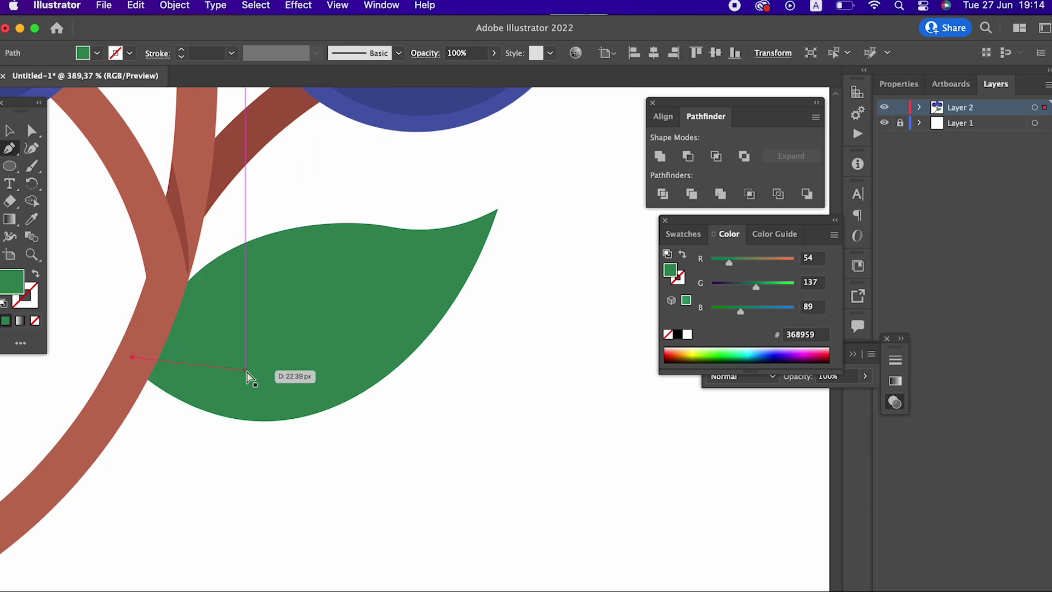
pyautogui.click(137, 370)
pyautogui.moveTo(339, 296); pyautogui.dragTo(454, 279)
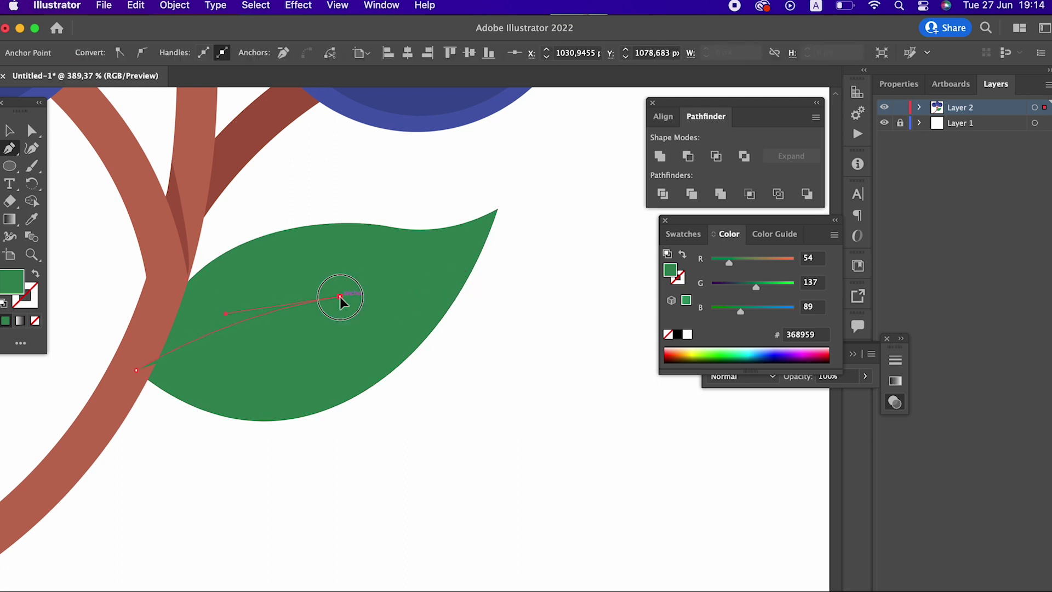
pyautogui.moveTo(136, 353); pyautogui.dragTo(48, 405)
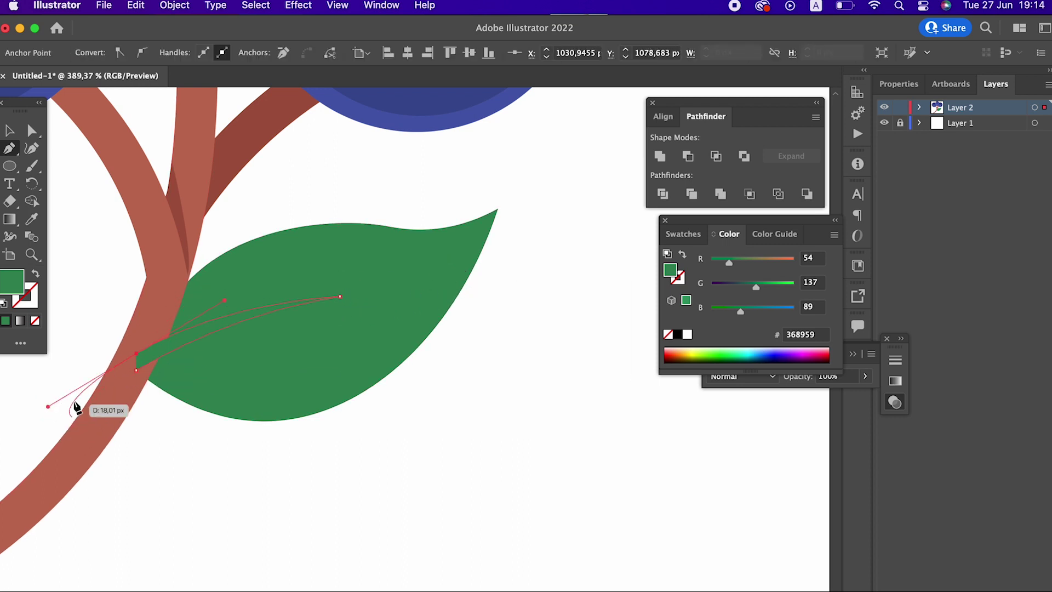
pyautogui.click(137, 370)
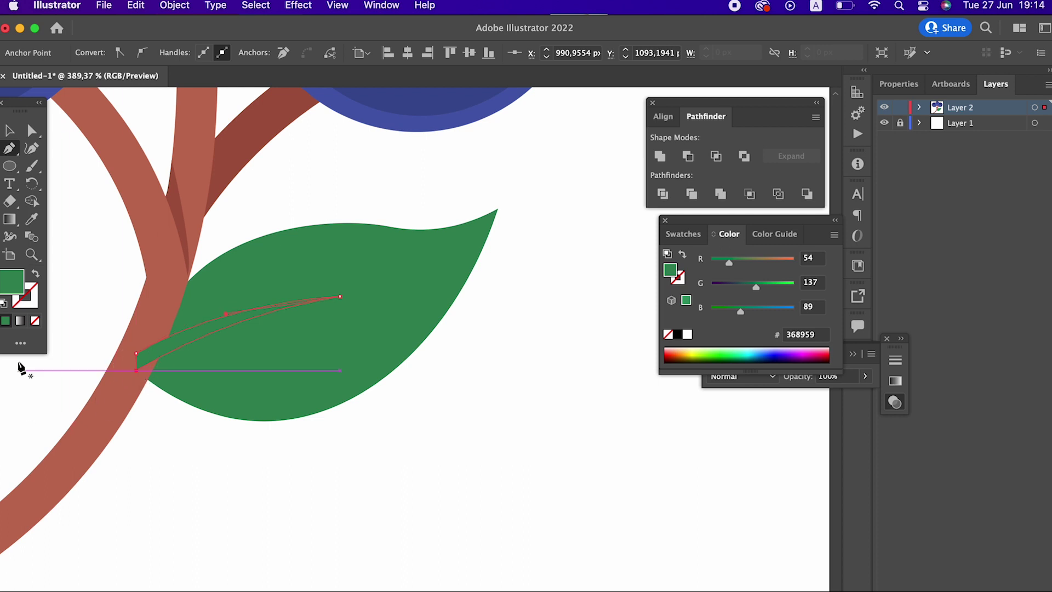
# Fill the leaf vein with dark green 256840.
pyautogui.doubleClick(14, 287)
pyautogui.click(146, 173)
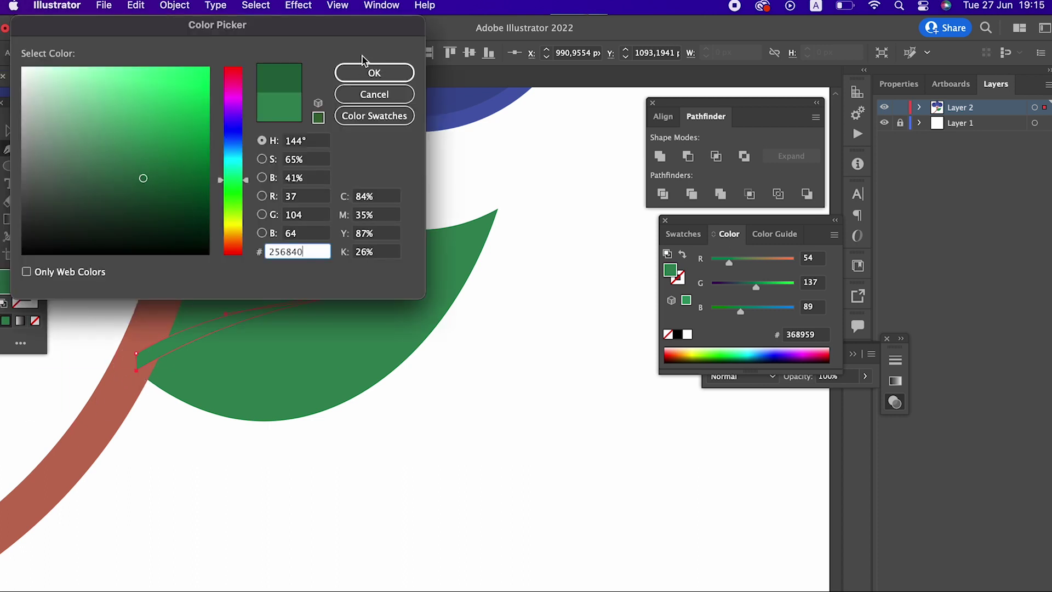
pyautogui.click(369, 72)
# Select the leaf together with its vein and send both to the back, behind the stem.
pyautogui.click(10, 132)
pyautogui.click(440, 433)
pyautogui.click(310, 265)
pyautogui.click(161, 6)
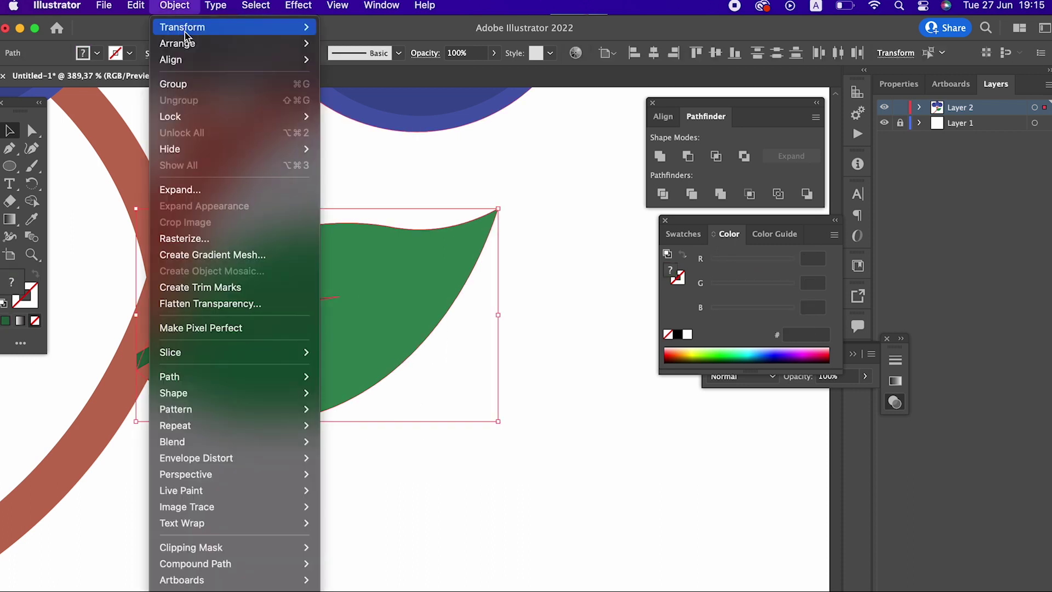
pyautogui.moveTo(186, 38)
pyautogui.click(353, 89)
pyautogui.click(571, 303)
# Draw a leaf growing up from the left side of the lower stem with the Pen tool, and widen it with the Curvature tool.
pyautogui.press('z')
pyautogui.moveTo(571, 302); pyautogui.dragTo(304, 383)
pyautogui.click(9, 148)
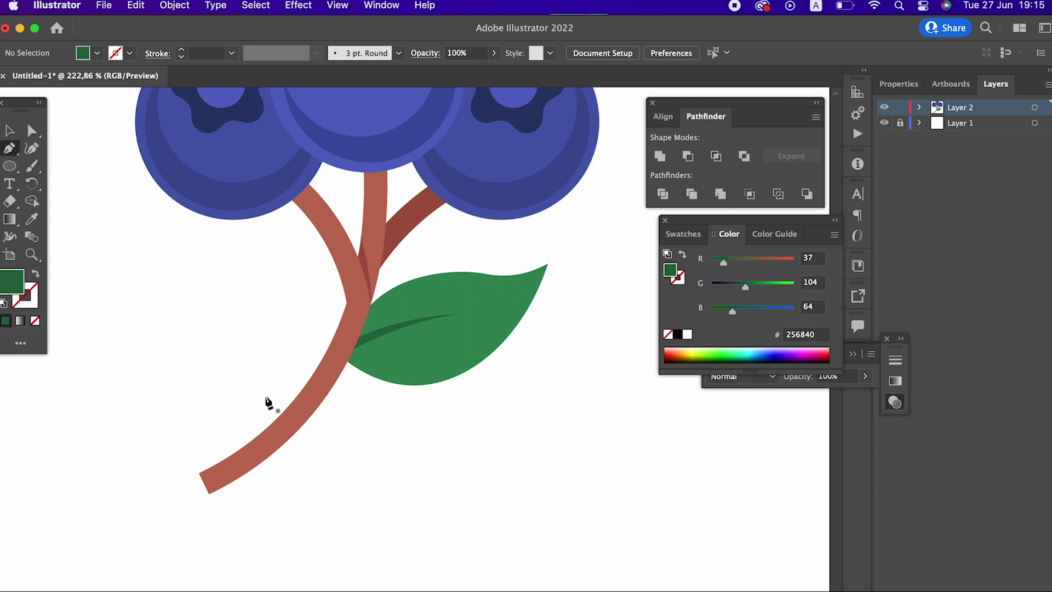
pyautogui.click(269, 434)
pyautogui.moveTo(233, 352); pyautogui.dragTo(239, 294)
pyautogui.moveTo(233, 351); pyautogui.dragTo(241, 358)
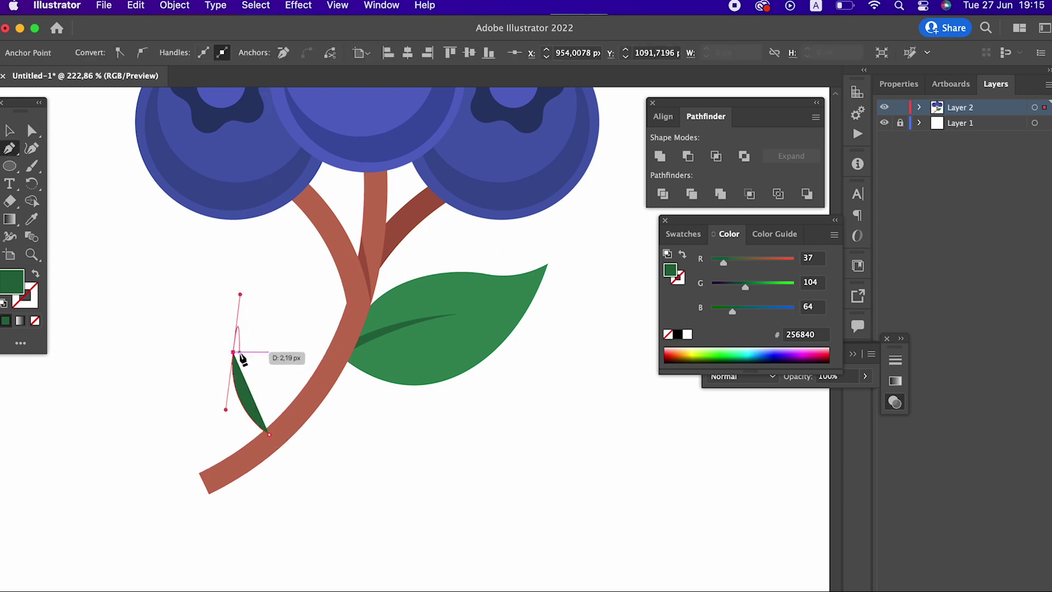
pyautogui.moveTo(271, 435); pyautogui.dragTo(263, 497)
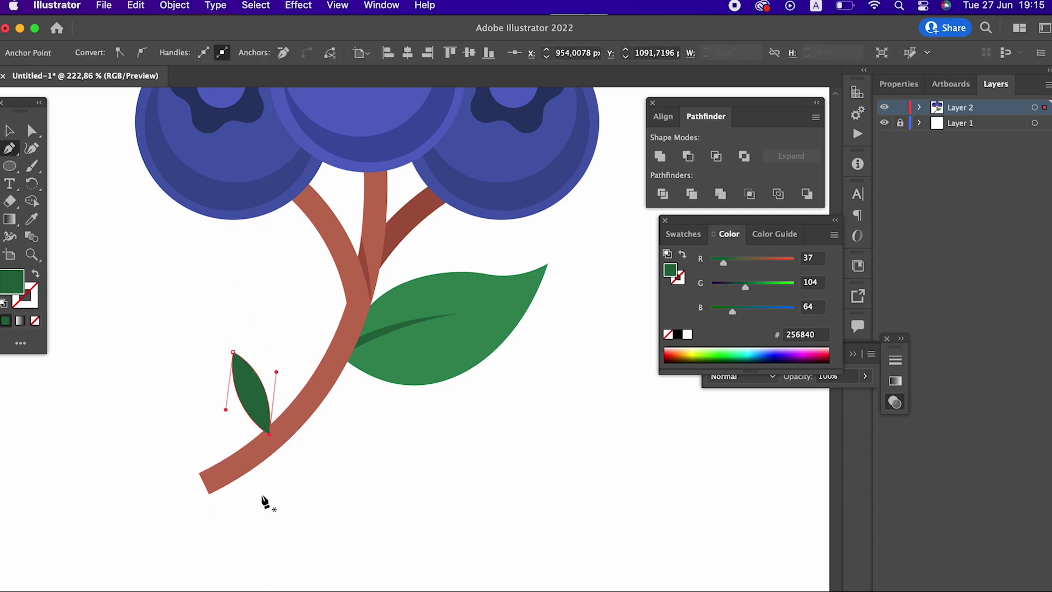
pyautogui.moveTo(271, 352); pyautogui.dragTo(286, 317)
pyautogui.click(30, 150)
pyautogui.moveTo(243, 375); pyautogui.dragTo(233, 392)
# Sample the right leaf's green for the new left leaf, then set its fill to the brighter green 2E932E.
pyautogui.press('z')
pyautogui.moveTo(413, 271); pyautogui.dragTo(309, 376)
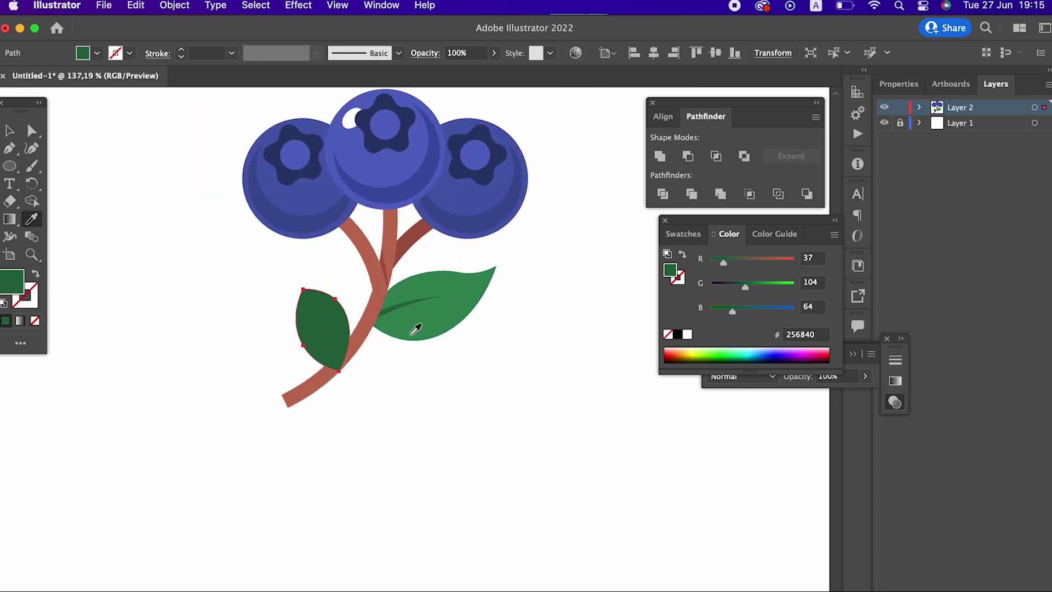
pyautogui.click(446, 315)
pyautogui.doubleClick(4, 298)
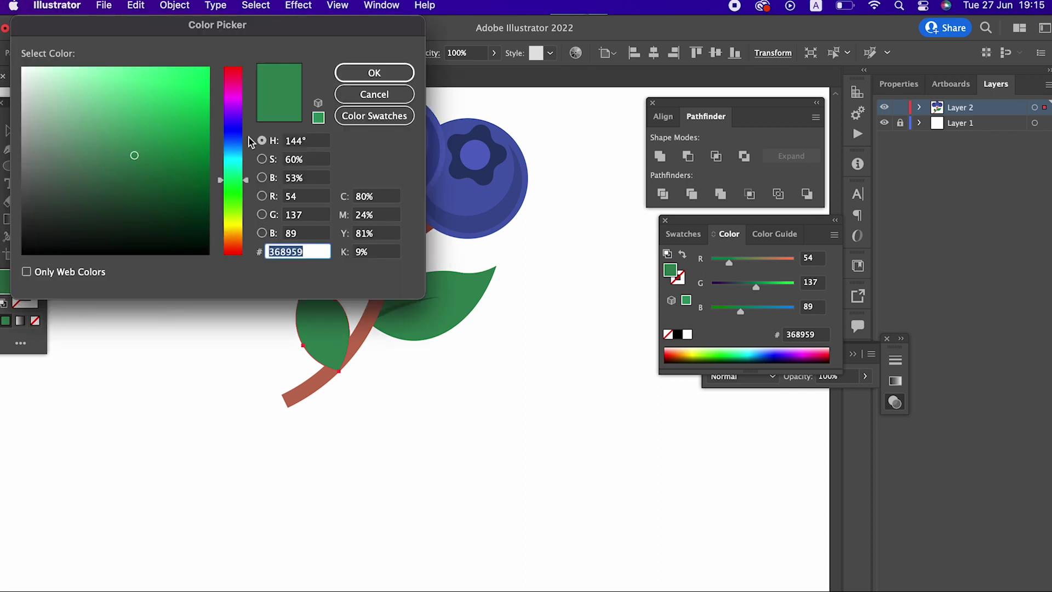
pyautogui.click(152, 146)
pyautogui.moveTo(245, 189); pyautogui.dragTo(245, 193)
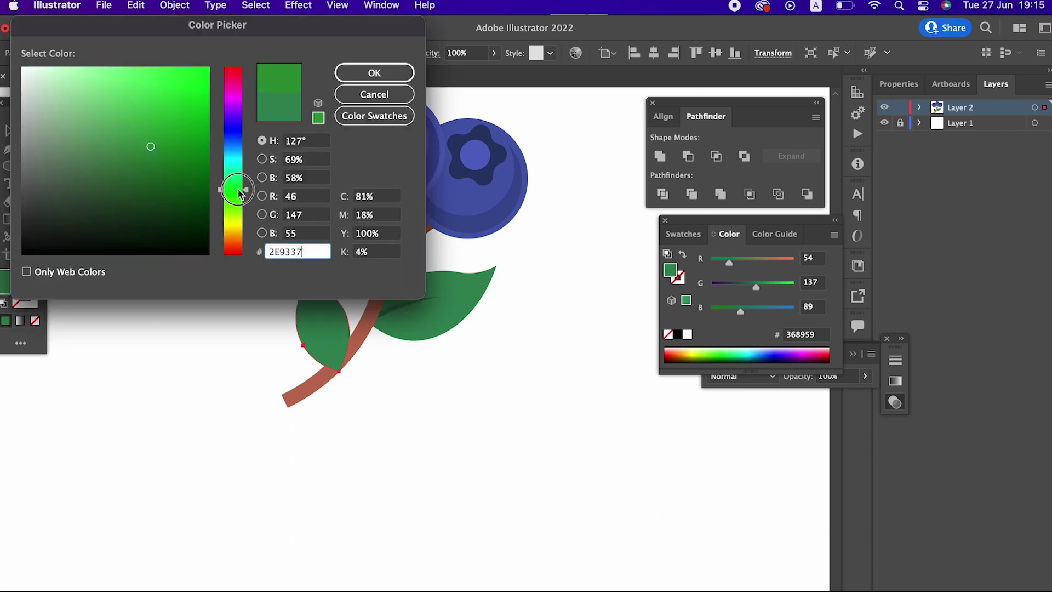
pyautogui.click(374, 73)
# Rotate the left leaf slightly clockwise and shift it up a little along the stem.
pyautogui.keyDown('alt'); pyautogui.click(297, 290); pyautogui.keyUp('alt')
pyautogui.click(370, 388)
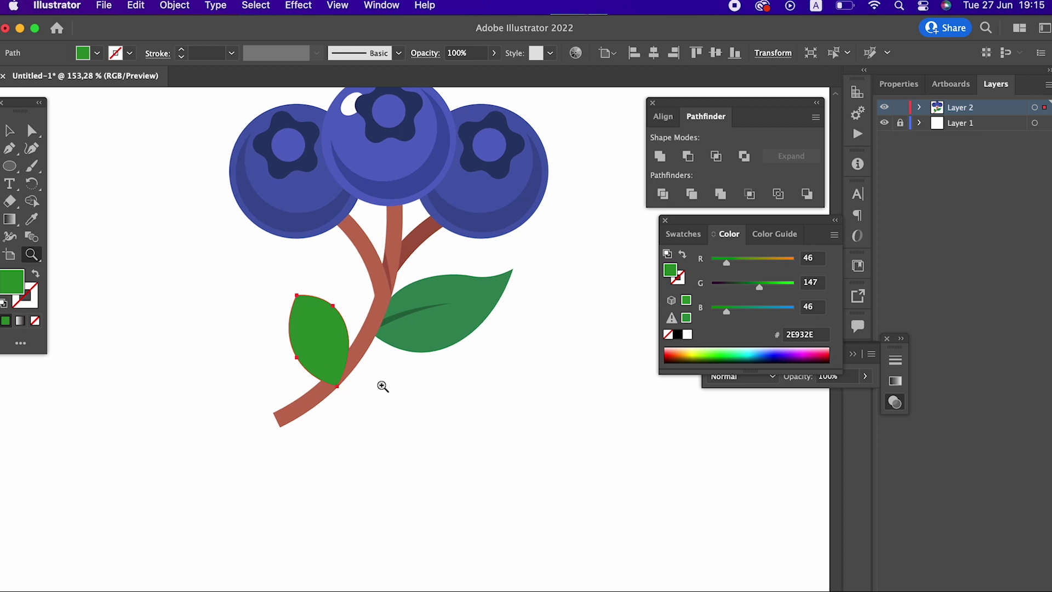
pyautogui.click(382, 386)
pyautogui.click(8, 131)
pyautogui.moveTo(287, 303); pyautogui.dragTo(287, 287)
pyautogui.moveTo(331, 225); pyautogui.dragTo(335, 233)
pyautogui.press('z')
pyautogui.moveTo(367, 186); pyautogui.dragTo(241, 287)
pyautogui.moveTo(274, 293); pyautogui.dragTo(362, 294)
pyautogui.moveTo(313, 272); pyautogui.dragTo(185, 256)
pyautogui.press('z')
pyautogui.moveTo(322, 196); pyautogui.dragTo(451, 291)
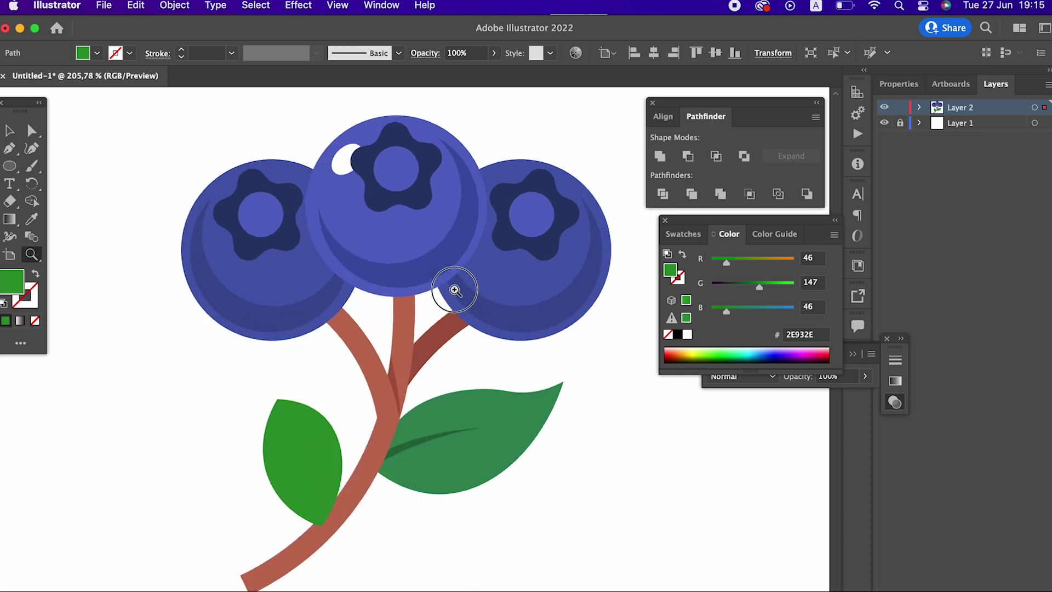
# Draw a circular spot about 8 px wide low on the middle berry and fill it with the side berries' blue 4A5DAF.
pyautogui.press('l')
pyautogui.moveTo(374, 239); pyautogui.dragTo(393, 257)
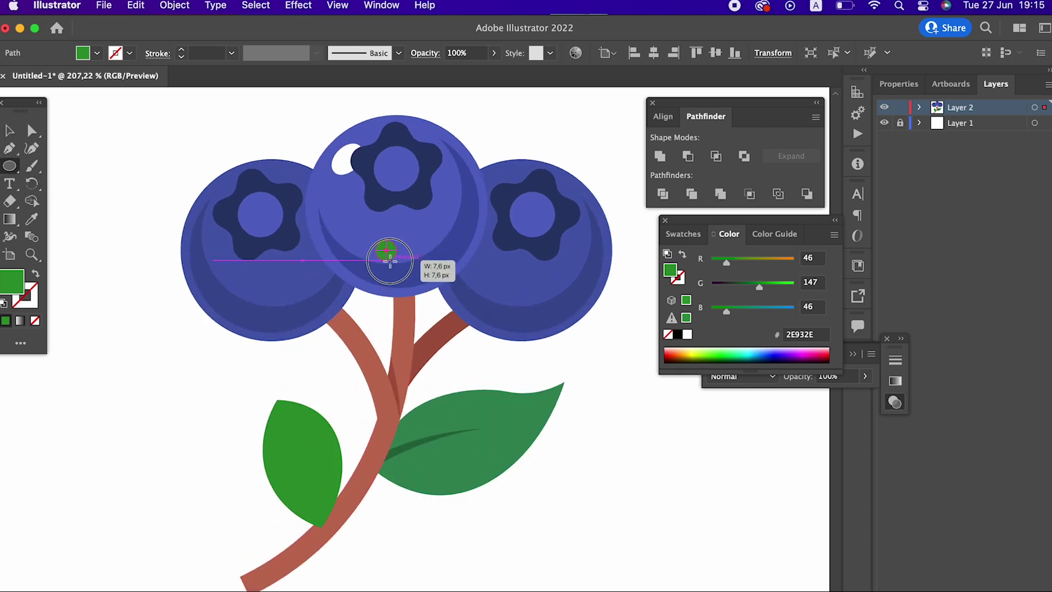
pyautogui.click(32, 219)
pyautogui.click(386, 232)
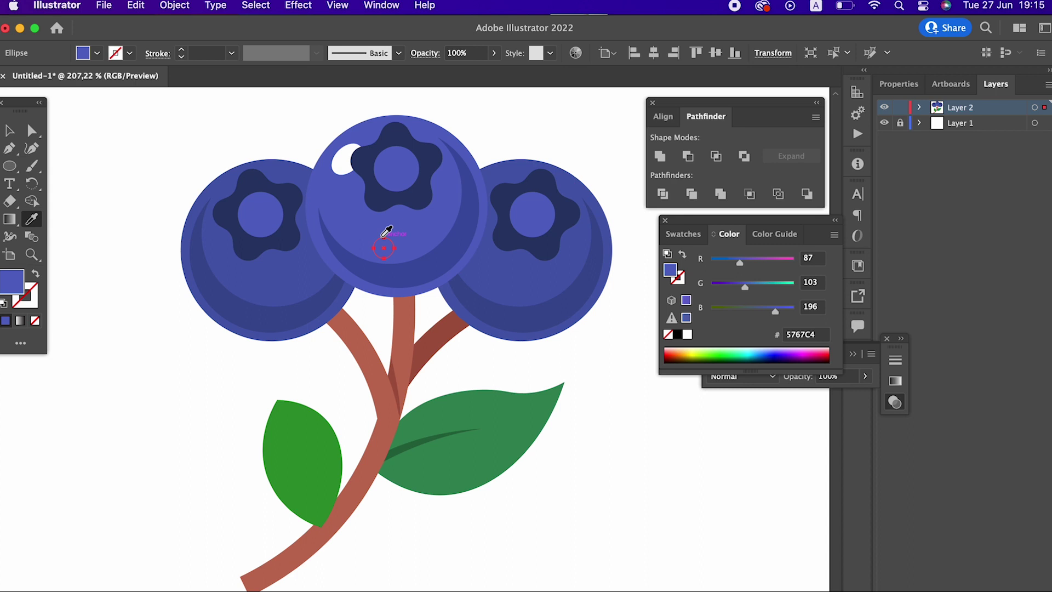
pyautogui.click(298, 257)
# Add three more small circular spots to the middle berry, one beside the first and two near its right side.
pyautogui.press('z')
pyautogui.moveTo(526, 256); pyautogui.dragTo(571, 382)
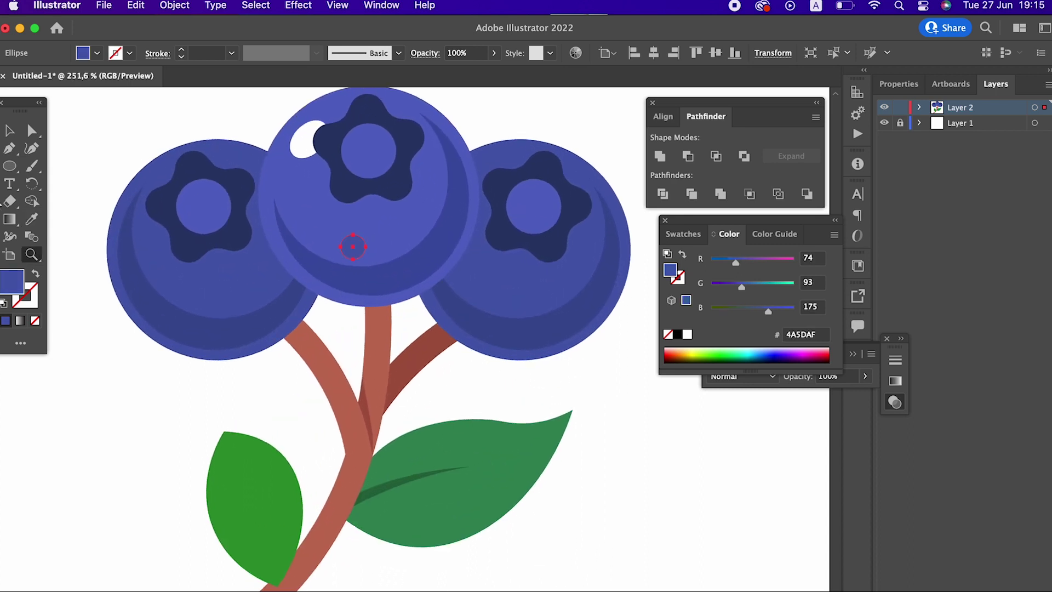
pyautogui.click(9, 165)
pyautogui.moveTo(322, 236); pyautogui.dragTo(334, 248)
pyautogui.moveTo(409, 204); pyautogui.dragTo(427, 223)
pyautogui.moveTo(426, 186); pyautogui.dragTo(434, 194)
# Draw a circular spot on the lower left of the right berry and fill it with darker blue 4458A0.
pyautogui.moveTo(470, 267); pyautogui.dragTo(495, 291)
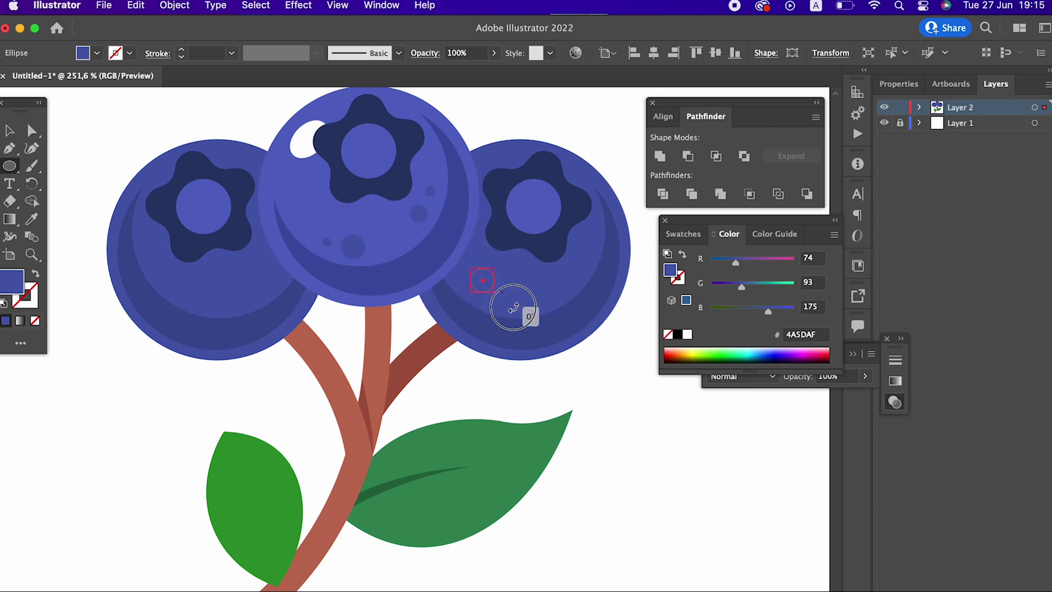
pyautogui.doubleClick(22, 290)
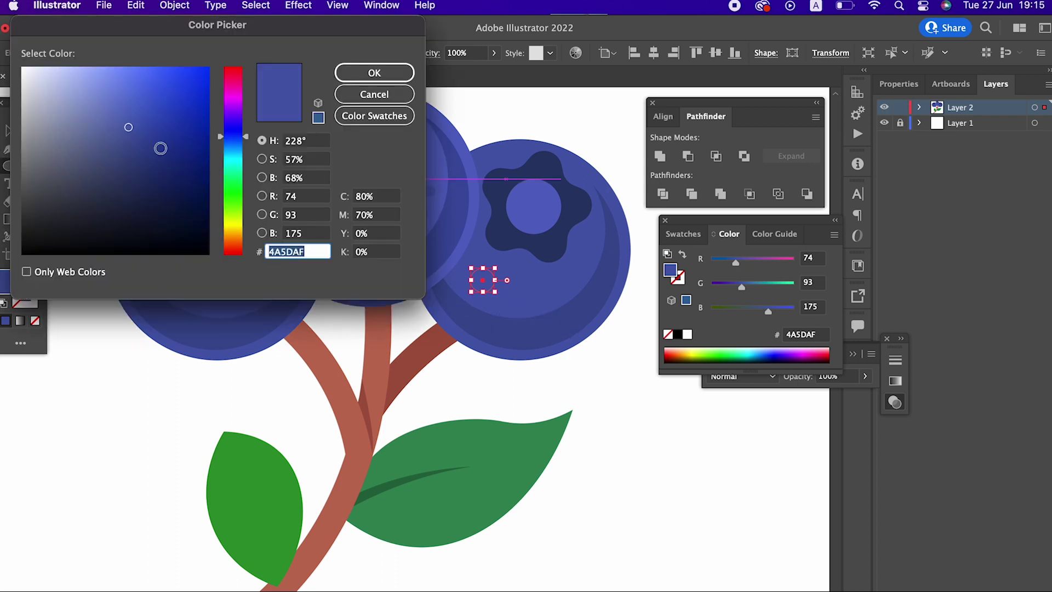
pyautogui.write('4458A0')
pyautogui.click(374, 73)
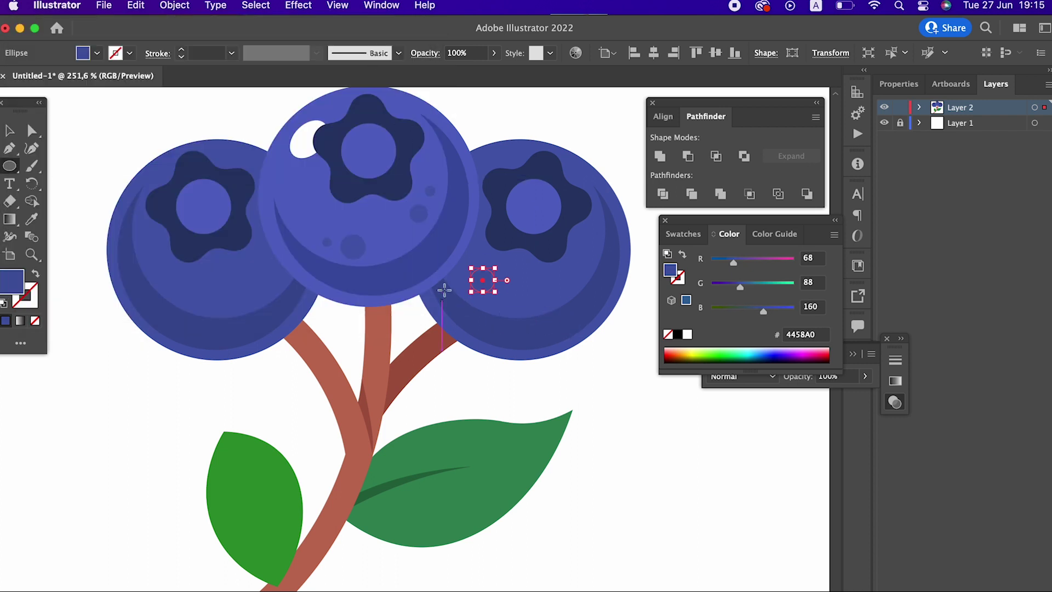
# Add more small spots in the same dark blue to the right berry and a set of spots to the left berry.
pyautogui.moveTo(510, 285); pyautogui.dragTo(522, 297)
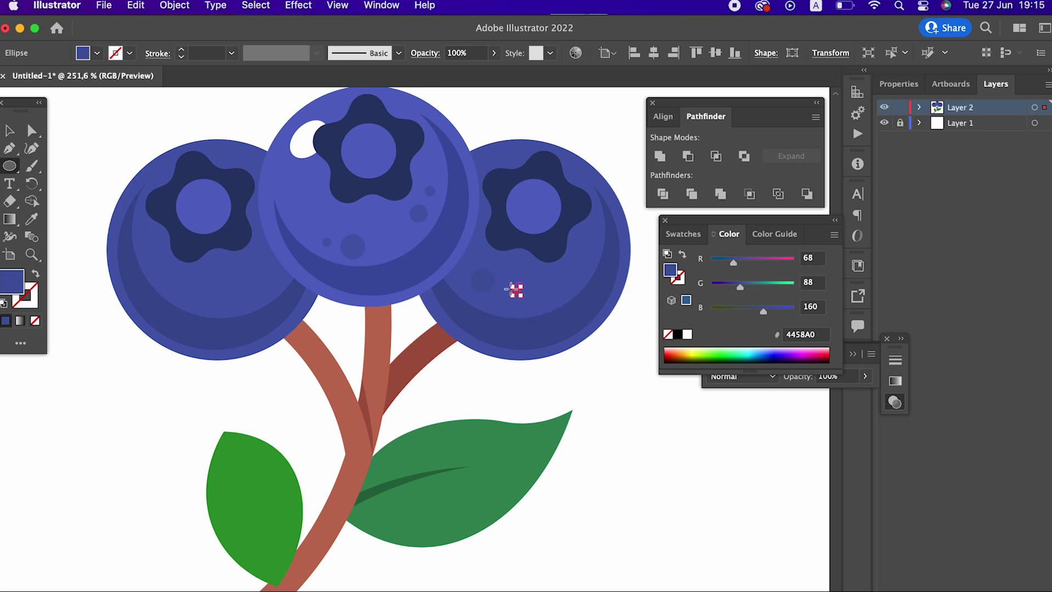
pyautogui.moveTo(584, 240); pyautogui.dragTo(594, 251)
pyautogui.moveTo(504, 149); pyautogui.dragTo(516, 161)
pyautogui.moveTo(171, 288); pyautogui.dragTo(250, 292)
pyautogui.press('z')
pyautogui.moveTo(235, 153); pyautogui.dragTo(218, 281)
pyautogui.press('v')
pyautogui.click(406, 418)
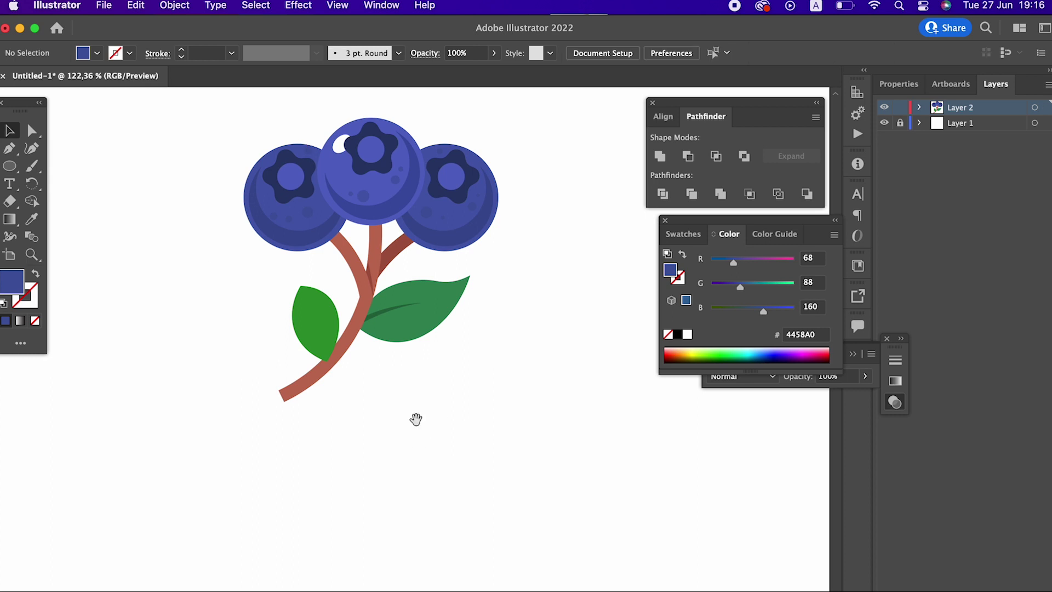
pyautogui.scroll(2, 465, 449)
pyautogui.press('super+a')
pyautogui.hscroll(-2, 274, 312)
pyautogui.click(585, 410)
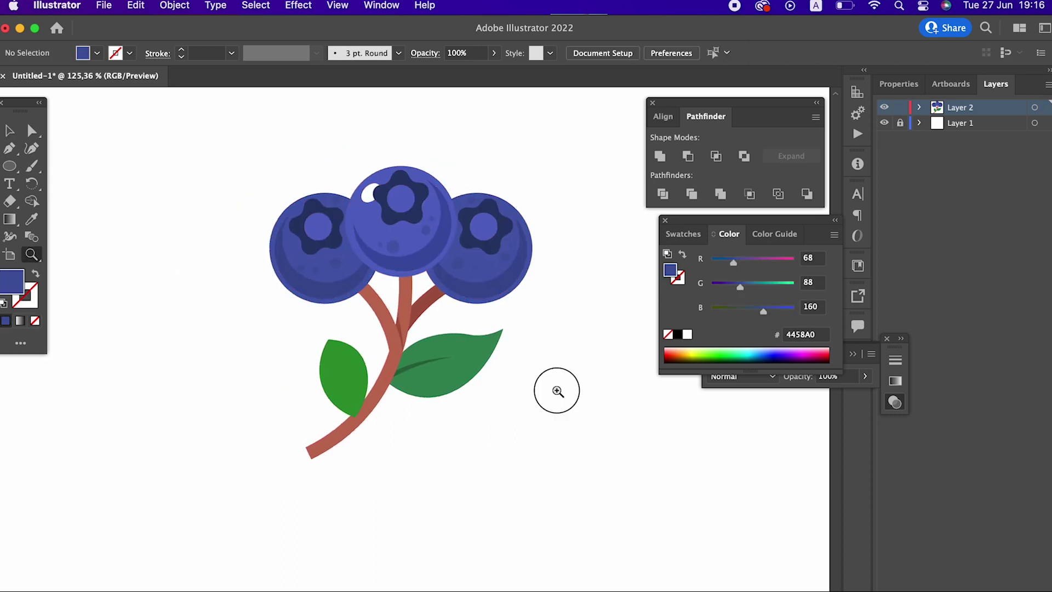
# Draw a smaller circle between the left and middle berries over the stem, and fill it with the berry shadow blue 3C4F96.
pyautogui.moveTo(556, 389); pyautogui.dragTo(567, 390)
pyautogui.press('l')
pyautogui.moveTo(345, 263); pyautogui.dragTo(389, 296)
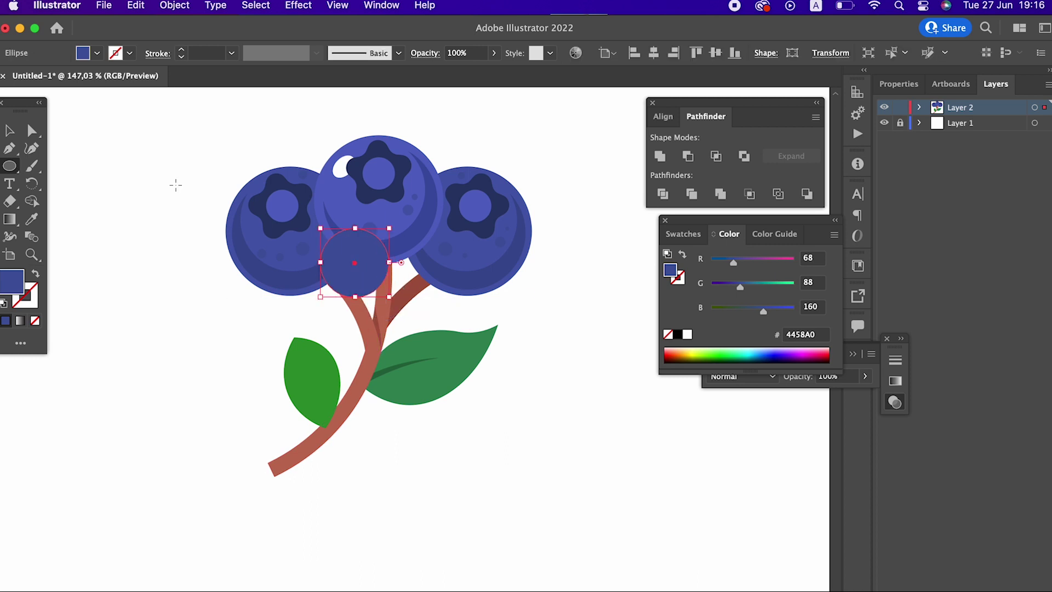
pyautogui.click(11, 132)
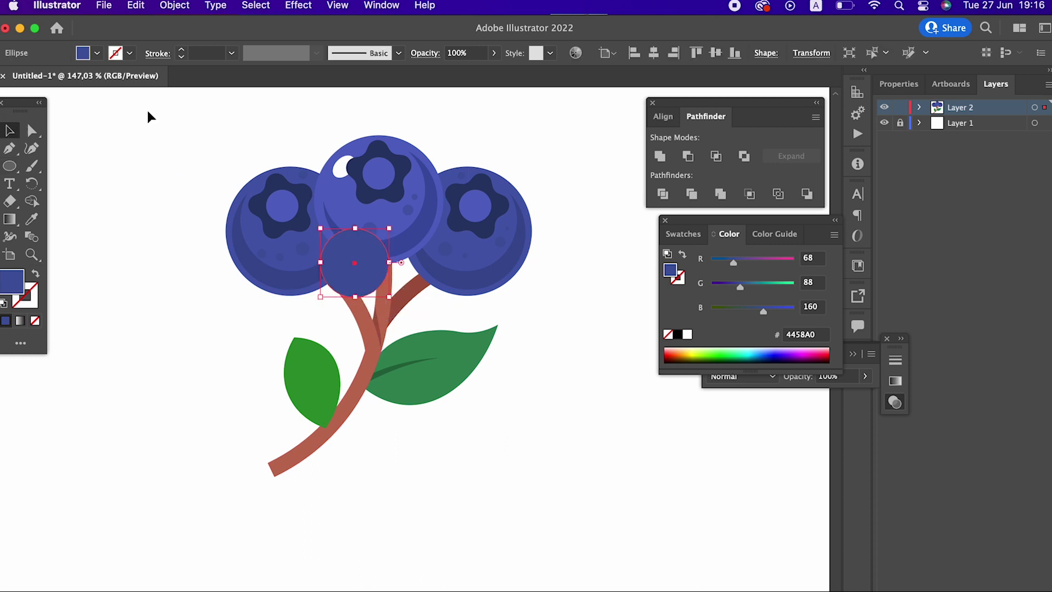
pyautogui.click(39, 220)
pyautogui.click(270, 286)
pyautogui.click(9, 131)
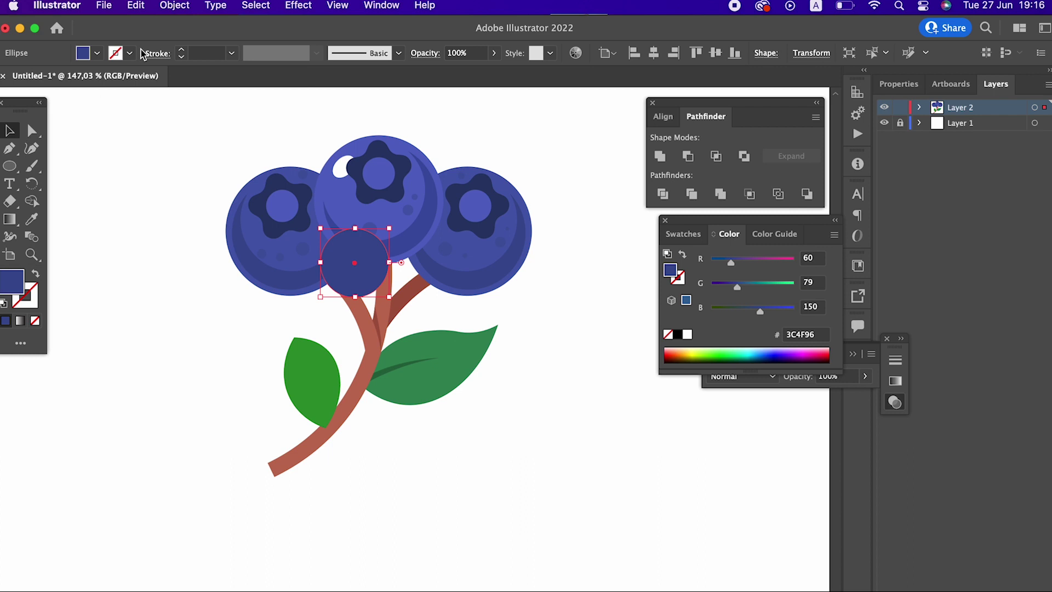
# Send the dark blue circle to the back, behind the berries and stem, and shift it slightly left.
pyautogui.click(174, 6)
pyautogui.moveTo(178, 44)
pyautogui.click(393, 91)
pyautogui.click(544, 448)
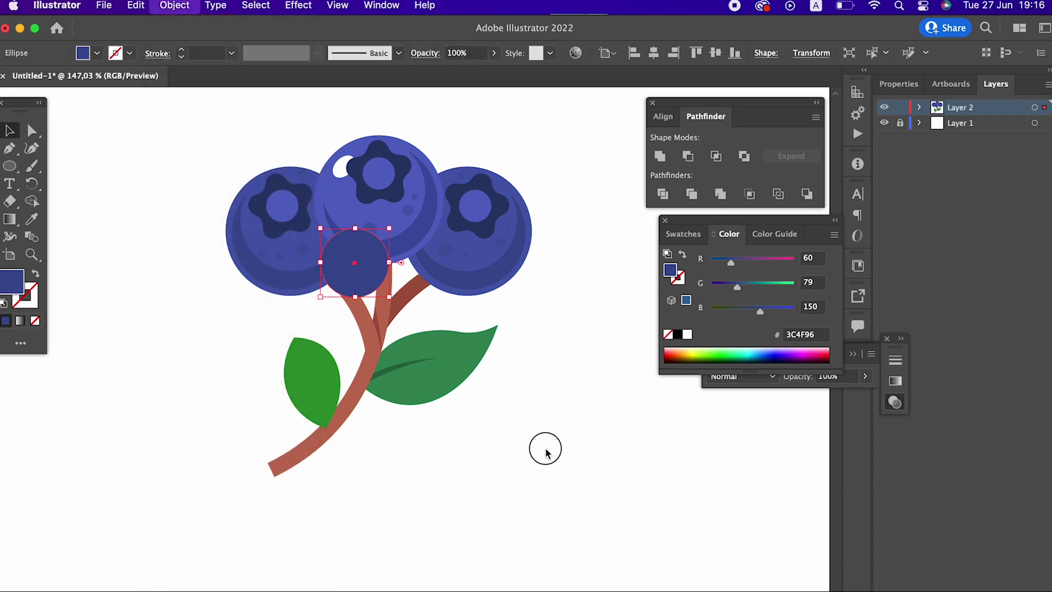
pyautogui.press('z')
pyautogui.moveTo(535, 367); pyautogui.dragTo(553, 399)
pyautogui.moveTo(280, 240)
pyautogui.mouseDown()
pyautogui.moveTo(298, 331)
pyautogui.moveTo(274, 225)
pyautogui.mouseUp()
pyautogui.click(18, 134)
pyautogui.moveTo(478, 370); pyautogui.dragTo(440, 378)
pyautogui.press('z')
pyautogui.moveTo(512, 326); pyautogui.dragTo(284, 323)
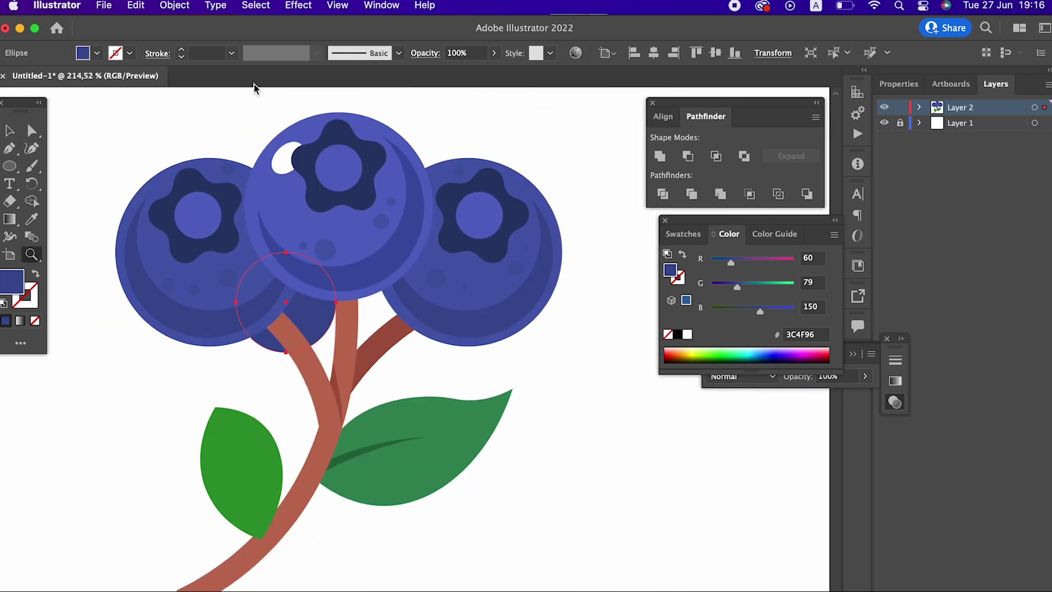
# Duplicate the dark blue background circle in place and move the copy to the right, beneath the right berry.
pyautogui.click(137, 6)
pyautogui.click(174, 87)
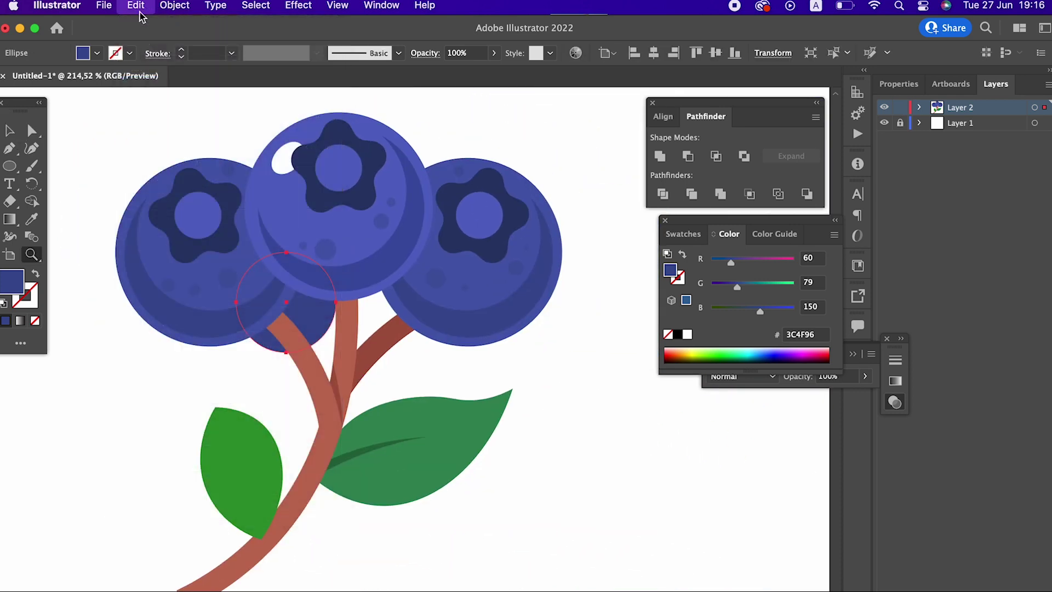
pyautogui.click(165, 116)
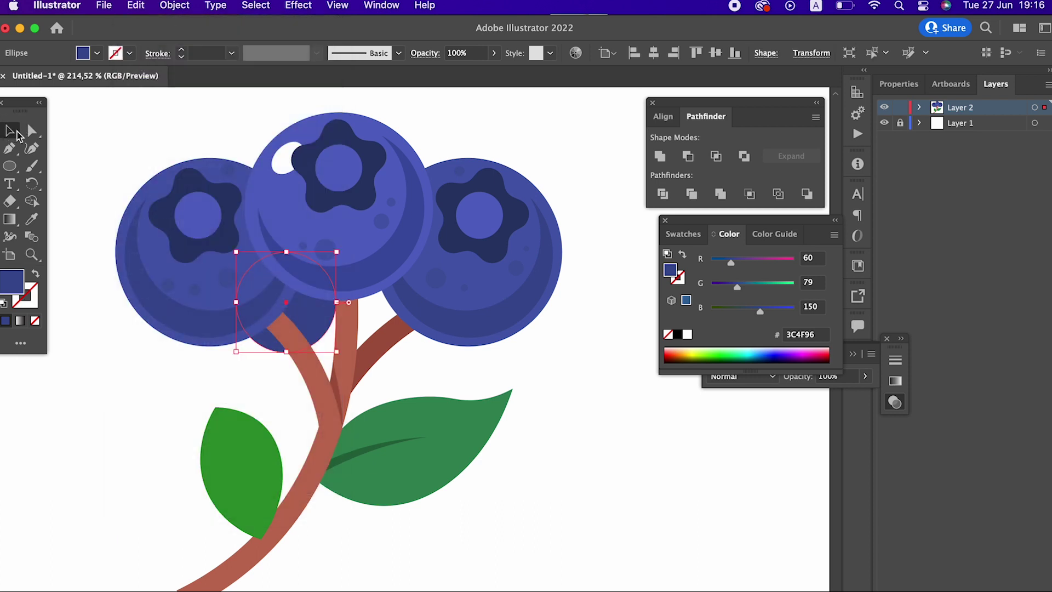
pyautogui.moveTo(318, 305); pyautogui.dragTo(445, 314)
pyautogui.click(594, 455)
pyautogui.moveTo(550, 393); pyautogui.dragTo(316, 324)
pyautogui.moveTo(410, 370)
pyautogui.mouseDown()
pyautogui.moveTo(439, 403)
pyautogui.moveTo(411, 370)
pyautogui.mouseUp()
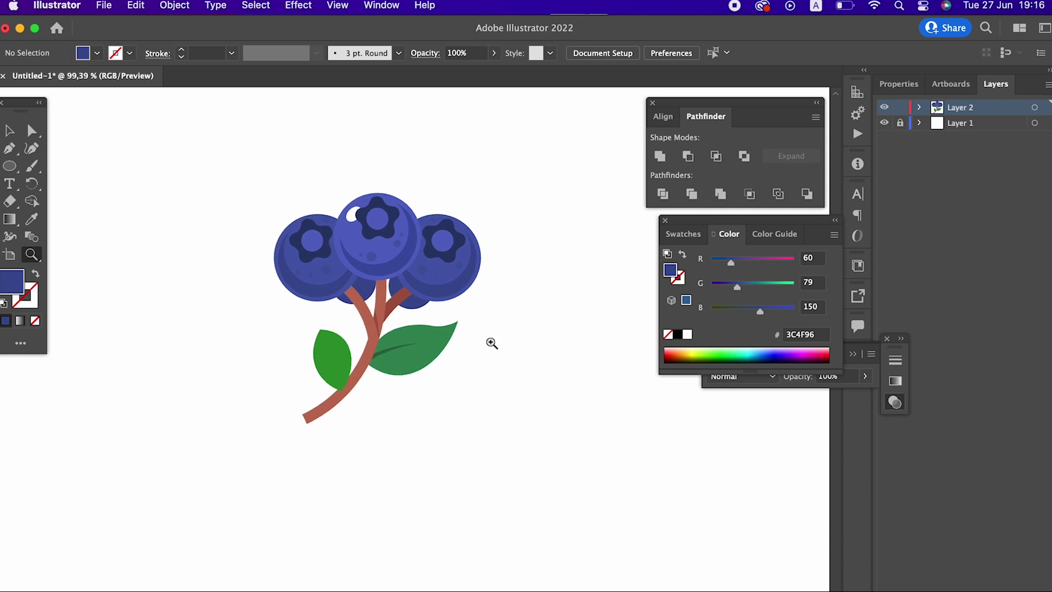
pyautogui.moveTo(477, 338); pyautogui.dragTo(517, 339)
# Select the middle berry together with its four spots, calyx and white highlight, and group them.
pyautogui.click(375, 251)
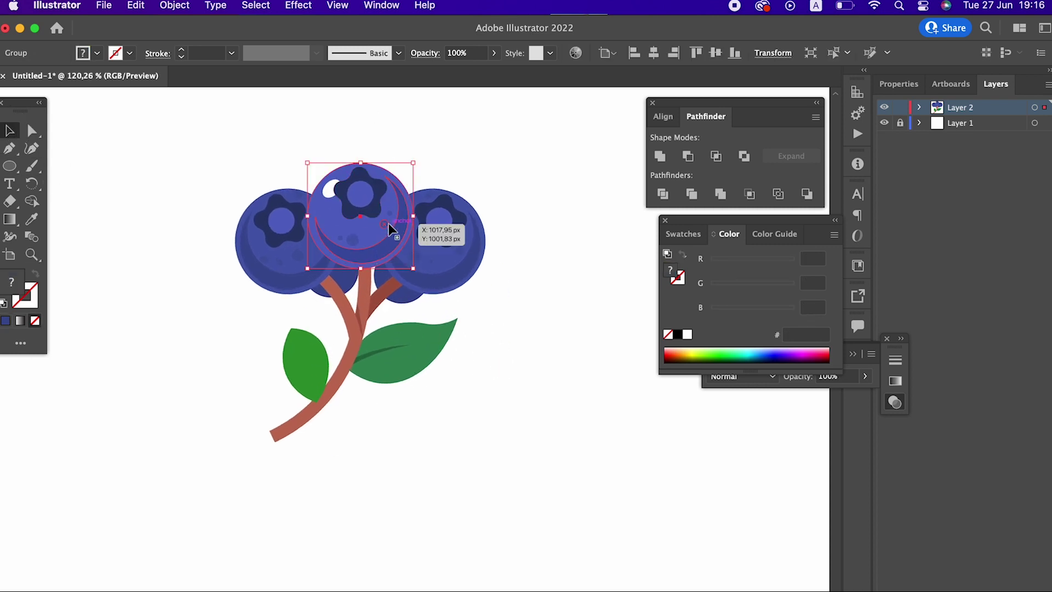
pyautogui.click(383, 224)
pyautogui.press('z')
pyautogui.moveTo(375, 207); pyautogui.dragTo(553, 284)
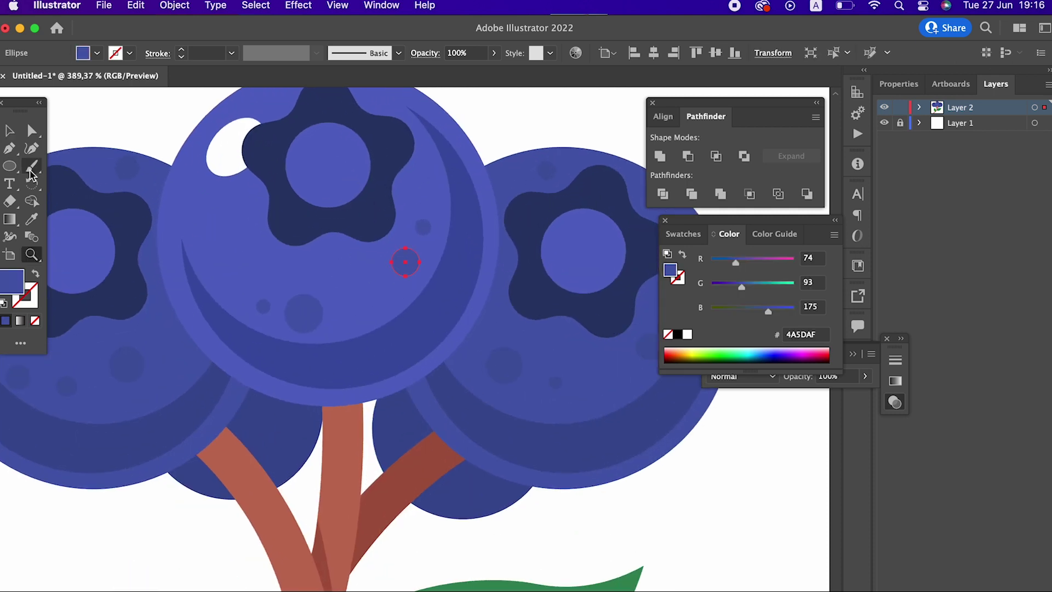
pyautogui.press('v')
pyautogui.scroll(3, 383, 317)
pyautogui.keyDown('shift'); pyautogui.click(424, 301); pyautogui.keyUp('shift')
pyautogui.keyDown('shift'); pyautogui.click(263, 383); pyautogui.keyUp('shift')
pyautogui.keyDown('shift'); pyautogui.click(315, 330); pyautogui.keyUp('shift')
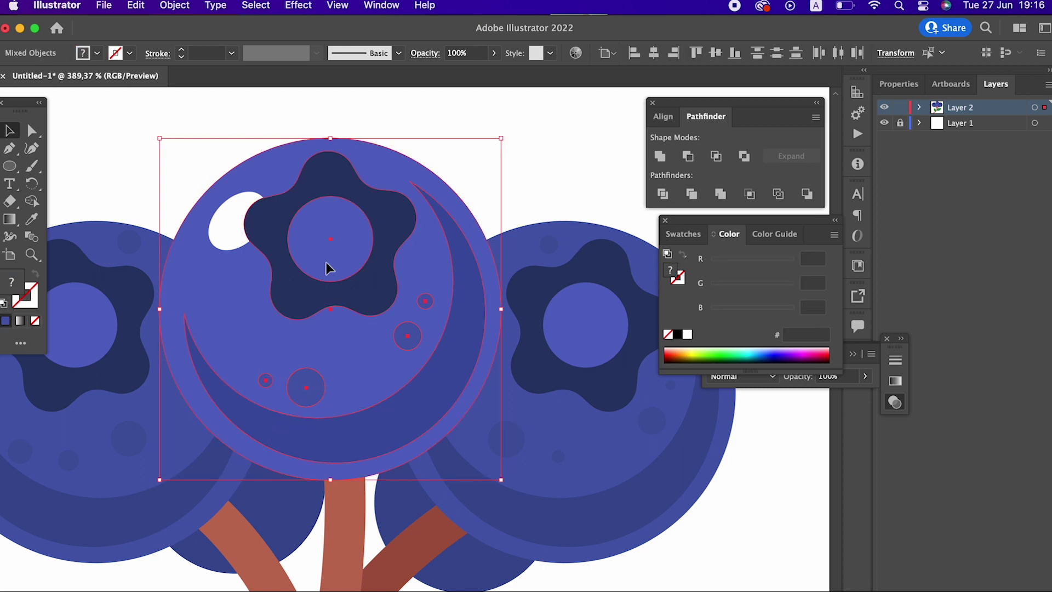
pyautogui.keyDown('shift'); pyautogui.click(230, 241); pyautogui.keyUp('shift')
pyautogui.press('z')
pyautogui.moveTo(384, 211); pyautogui.dragTo(104, 261)
pyautogui.click(183, 7)
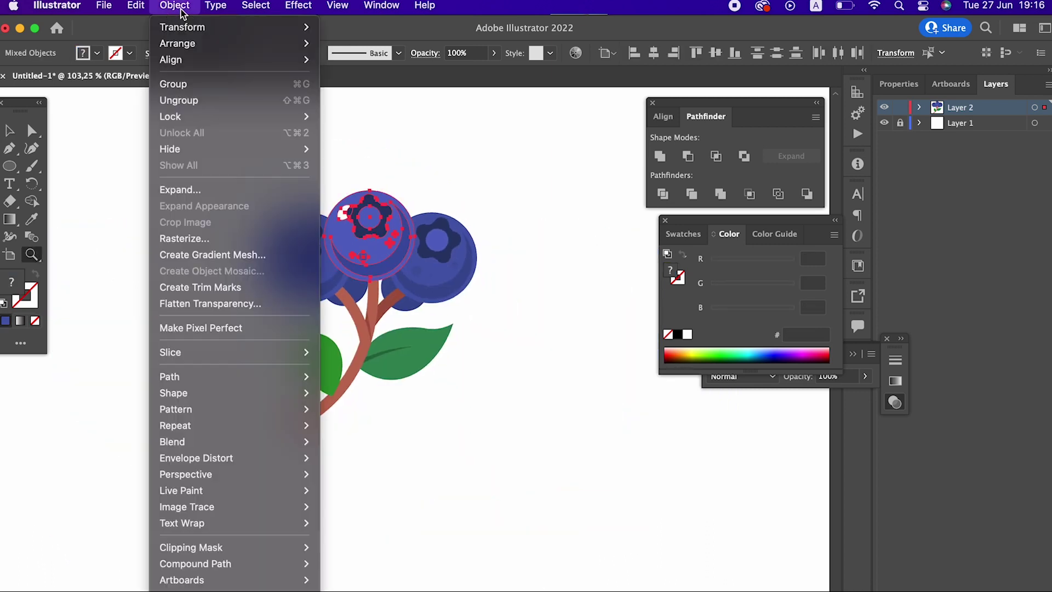
pyautogui.click(194, 86)
pyautogui.moveTo(429, 238); pyautogui.dragTo(464, 306)
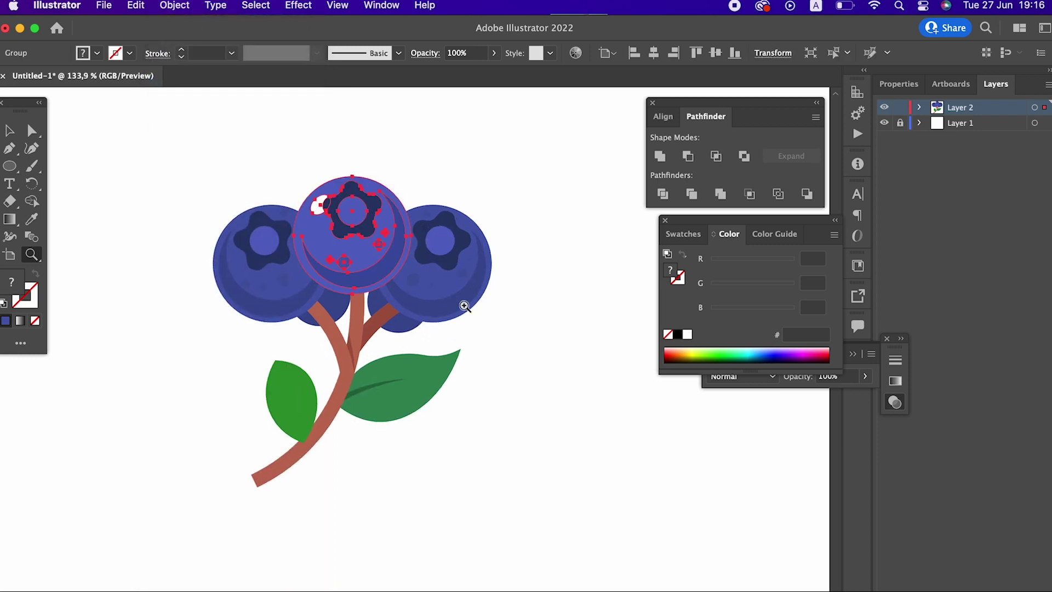
# Duplicate the middle berry group in place and move the copy down over the base of the right leaf.
pyautogui.click(9, 131)
pyautogui.click(136, 6)
pyautogui.click(143, 82)
pyautogui.click(144, 6)
pyautogui.click(181, 113)
pyautogui.moveTo(356, 236); pyautogui.dragTo(373, 444)
# Rotate the lower berry copy clockwise so its calyx tilts to the right.
pyautogui.click(424, 377)
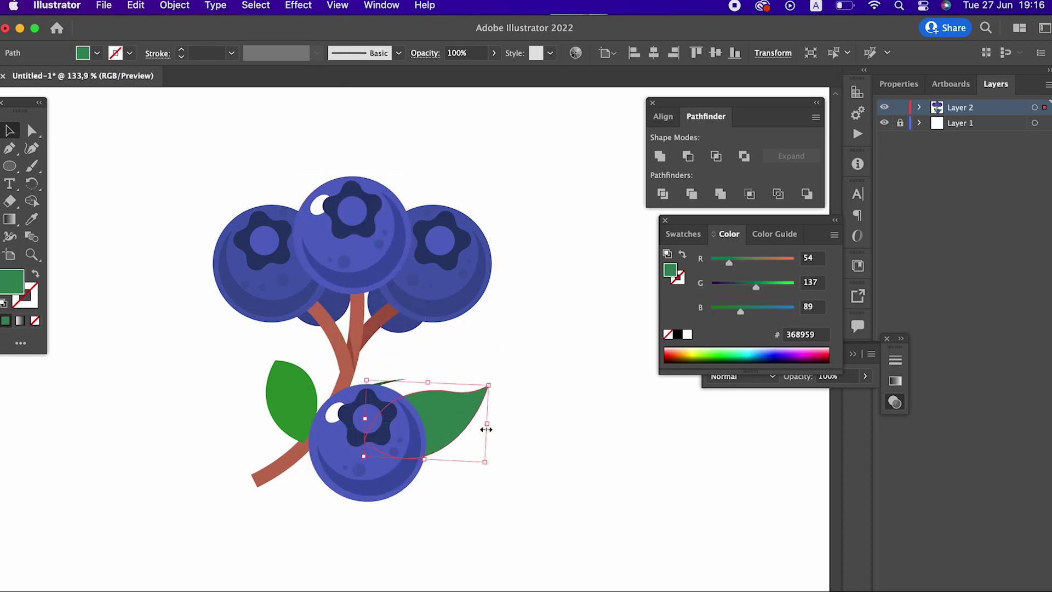
pyautogui.click(416, 417)
pyautogui.click(436, 376)
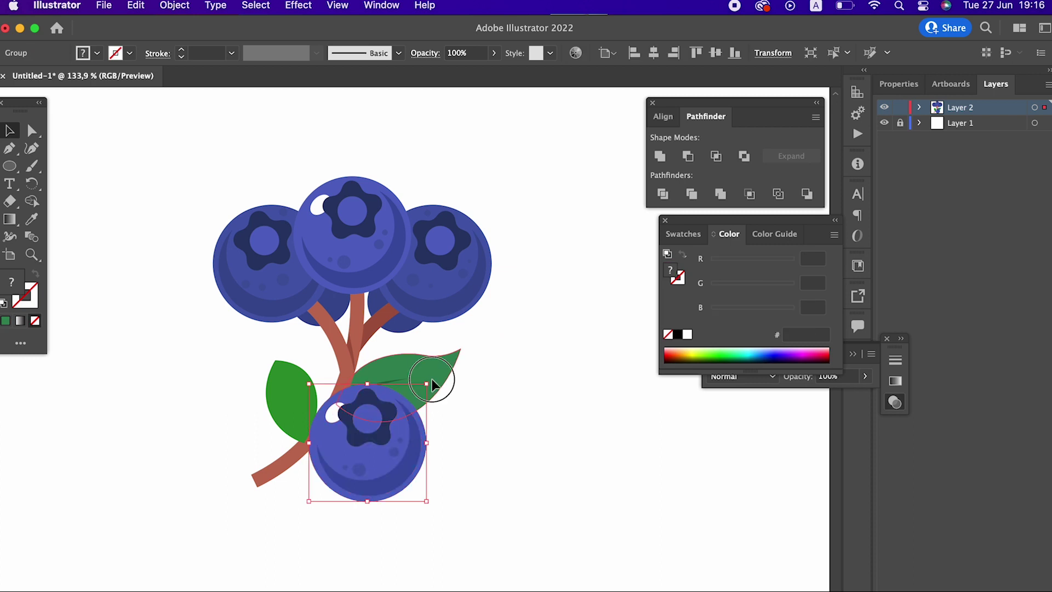
pyautogui.click(396, 459)
pyautogui.moveTo(433, 380); pyautogui.dragTo(472, 417)
pyautogui.click(560, 493)
# Move the lower berry slightly to the right, away from the stem.
pyautogui.press('z')
pyautogui.moveTo(505, 377); pyautogui.dragTo(482, 375)
pyautogui.moveTo(453, 469); pyautogui.dragTo(481, 463)
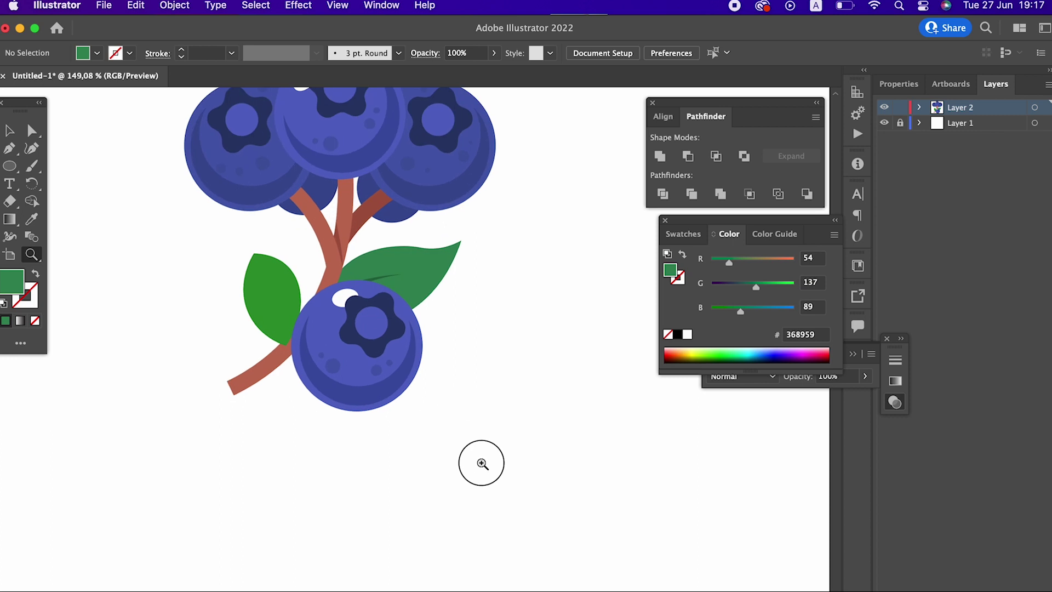
pyautogui.scroll(2, 175, 329)
pyautogui.moveTo(372, 440); pyautogui.dragTo(385, 441)
# Reshape the right leaf's dark green vein into a stronger upward arch above the lower berry with the Curvature tool.
pyautogui.press('z')
pyautogui.moveTo(380, 325); pyautogui.dragTo(244, 353)
pyautogui.click(10, 130)
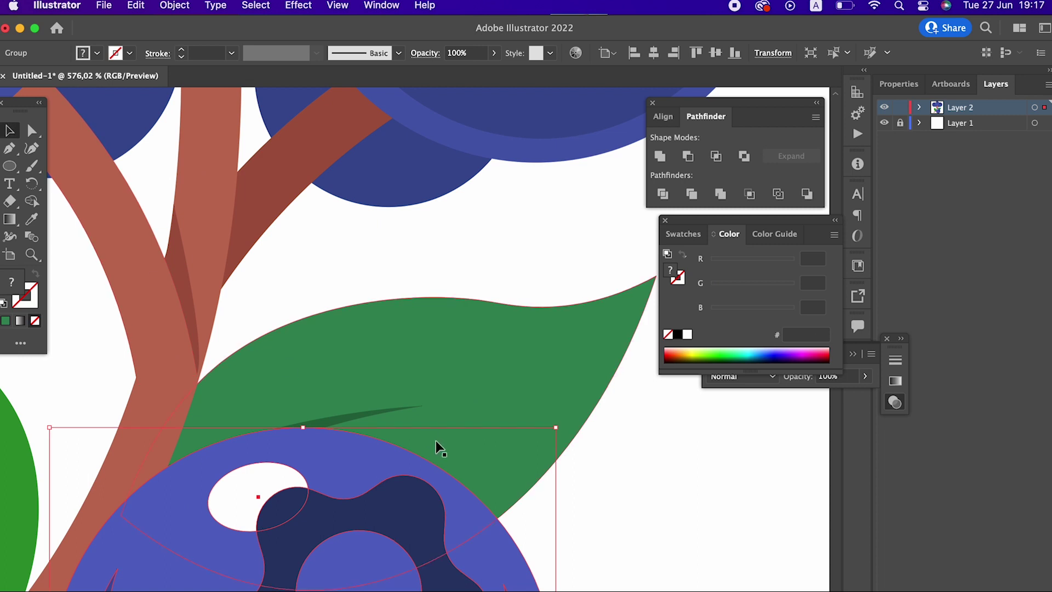
pyautogui.click(367, 412)
pyautogui.click(32, 148)
pyautogui.moveTo(321, 418); pyautogui.dragTo(258, 407)
pyautogui.press('z')
pyautogui.moveTo(518, 370); pyautogui.dragTo(305, 422)
pyautogui.scroll(-4, 348, 414)
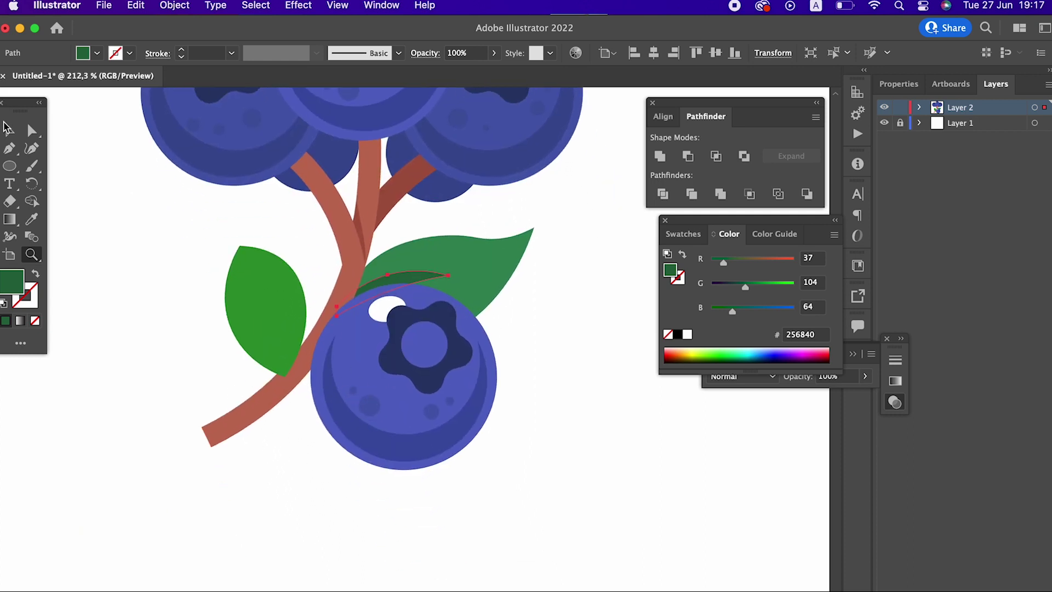
# Show the rulers, place a horizontal guide at the stem's lower tip, and raise the lower berry until its base rests on the guide.
pyautogui.hotkey('ctrl', 'space')
pyautogui.press('super+r')
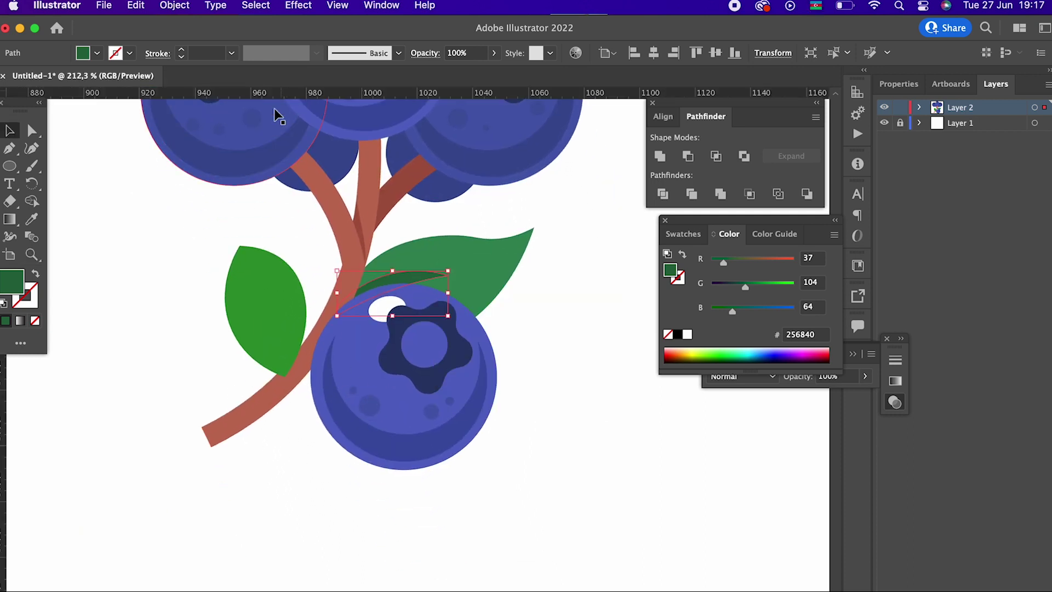
pyautogui.moveTo(218, 449); pyautogui.dragTo(217, 447)
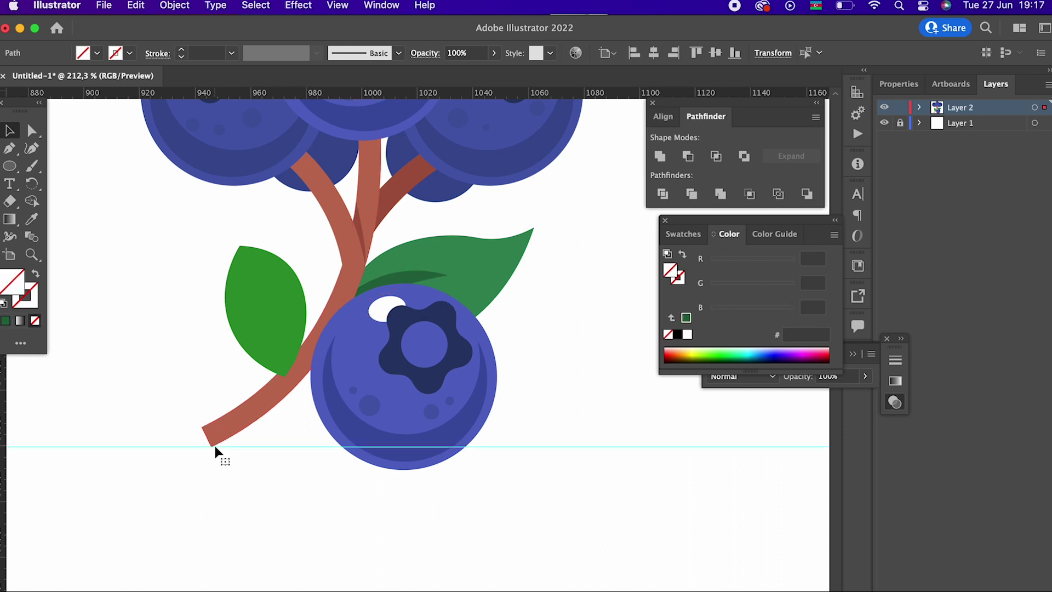
pyautogui.moveTo(424, 368); pyautogui.dragTo(425, 347)
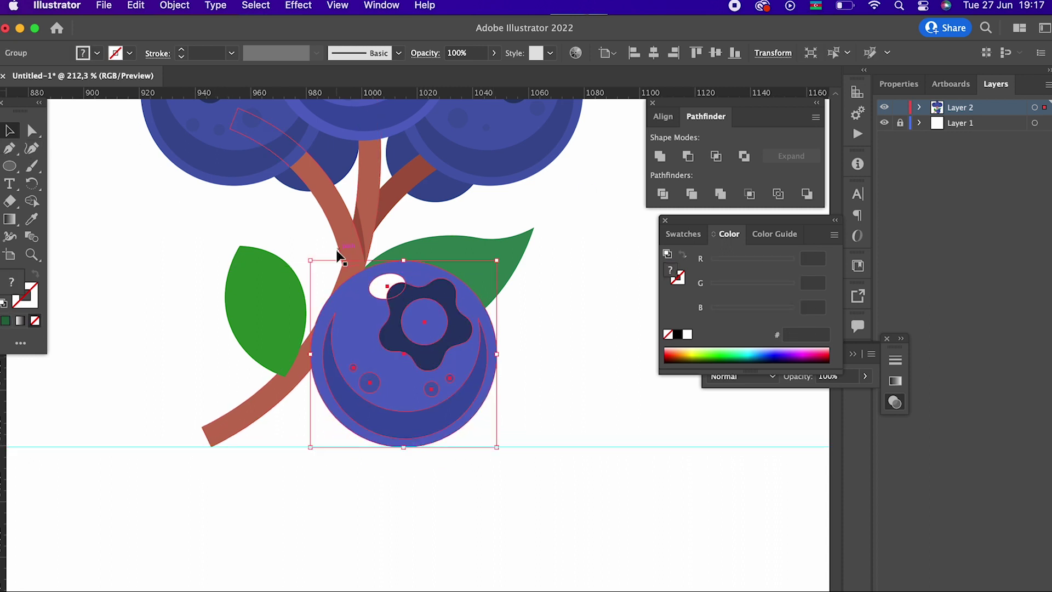
# Scale the lower berry down slightly with its base kept on the guide, and shift it left over the stem.
pyautogui.moveTo(312, 259); pyautogui.dragTo(333, 279)
pyautogui.click(583, 347)
pyautogui.moveTo(413, 392); pyautogui.dragTo(383, 392)
pyautogui.click(559, 355)
# Remove the horizontal guide and group all the berries, stems and leaves into one object.
pyautogui.press('z')
pyautogui.moveTo(561, 350); pyautogui.dragTo(342, 392)
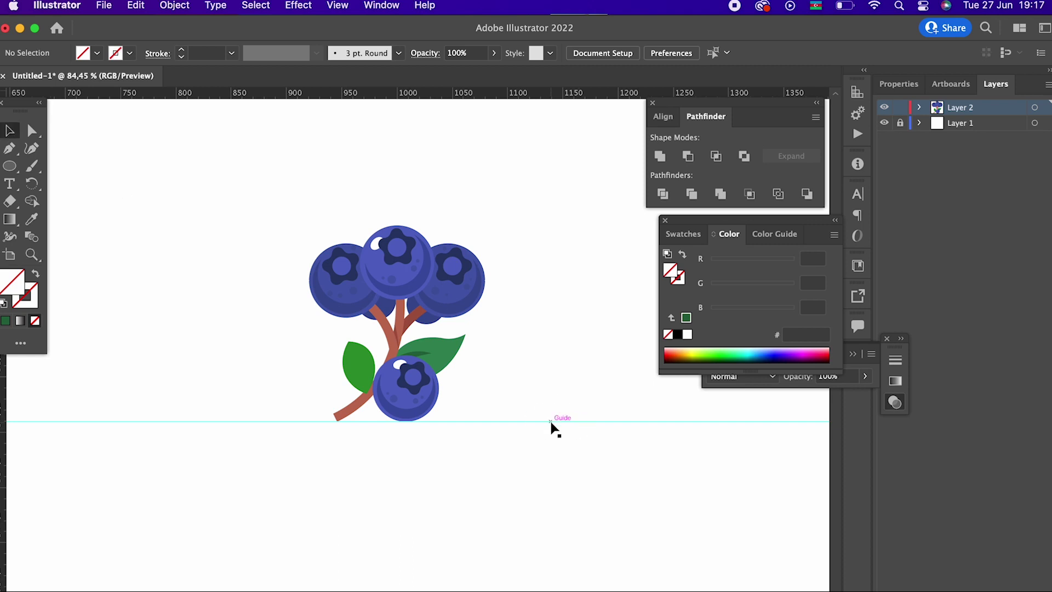
pyautogui.moveTo(551, 422); pyautogui.dragTo(210, 135)
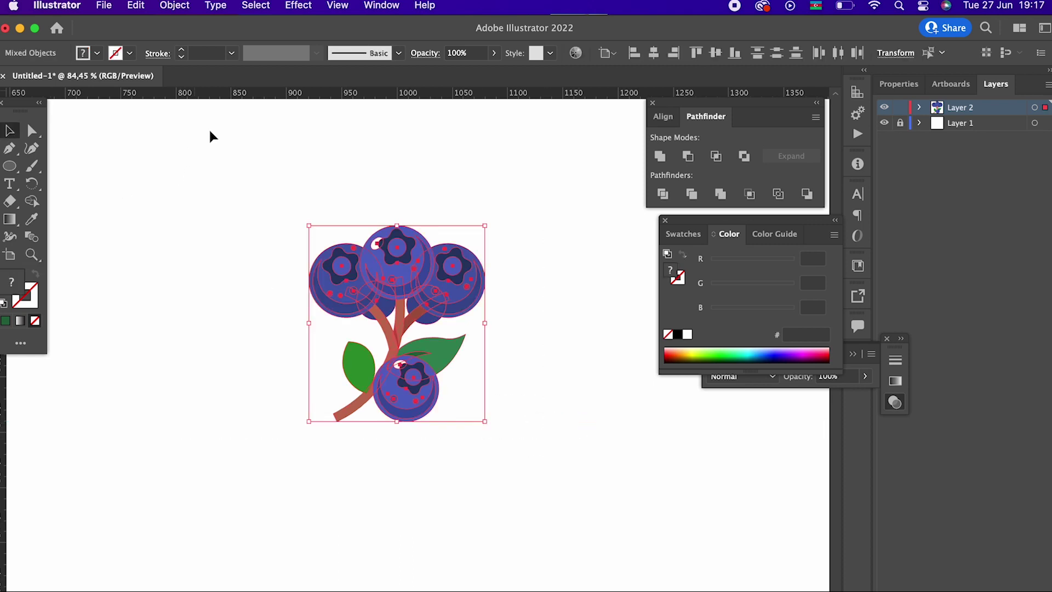
pyautogui.click(175, 6)
pyautogui.click(191, 83)
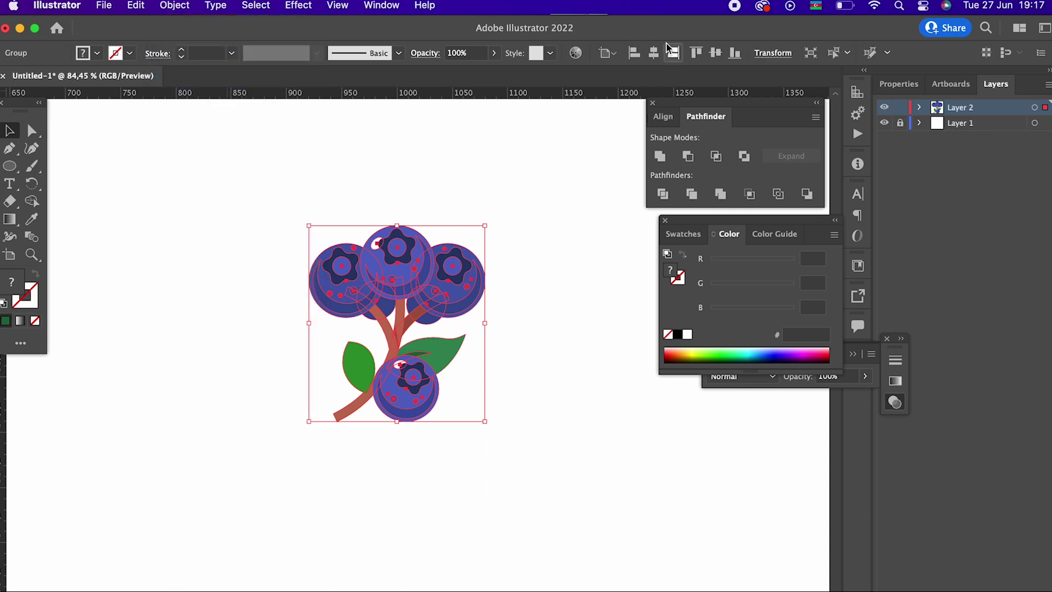
pyautogui.click(615, 328)
pyautogui.press('z')
pyautogui.moveTo(583, 365); pyautogui.dragTo(639, 383)
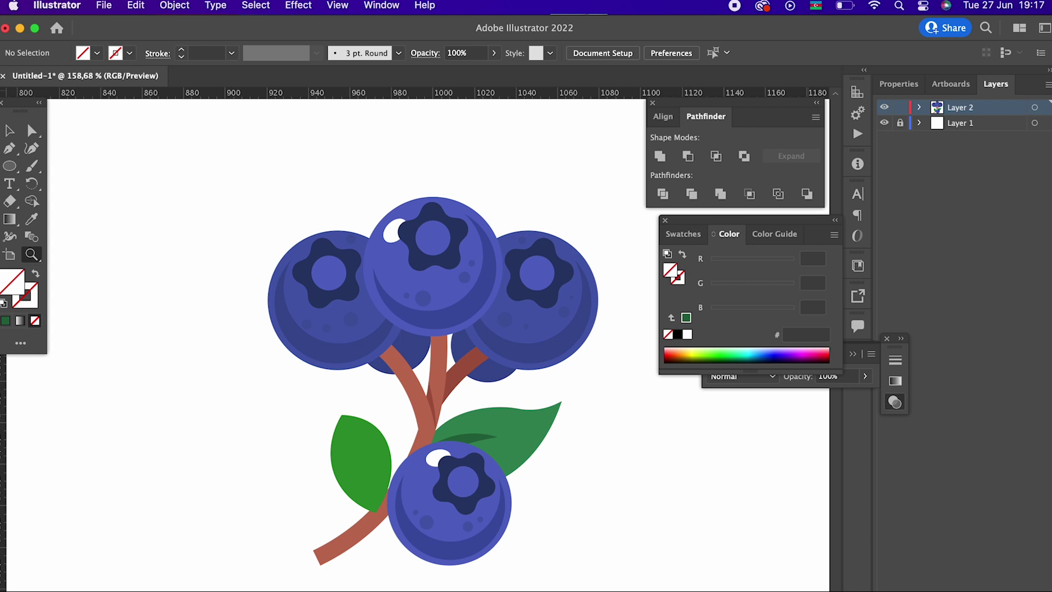